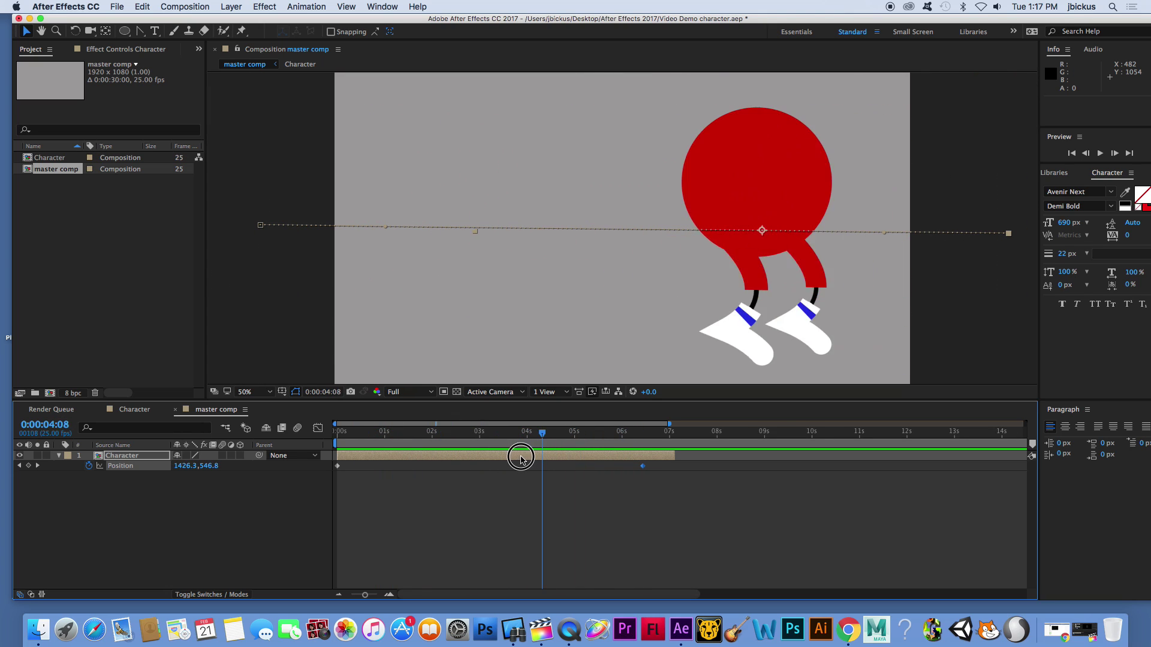
Create a new 1920 x 1080 composition named Comp 1 with a light cyan background colour.
key("comma")
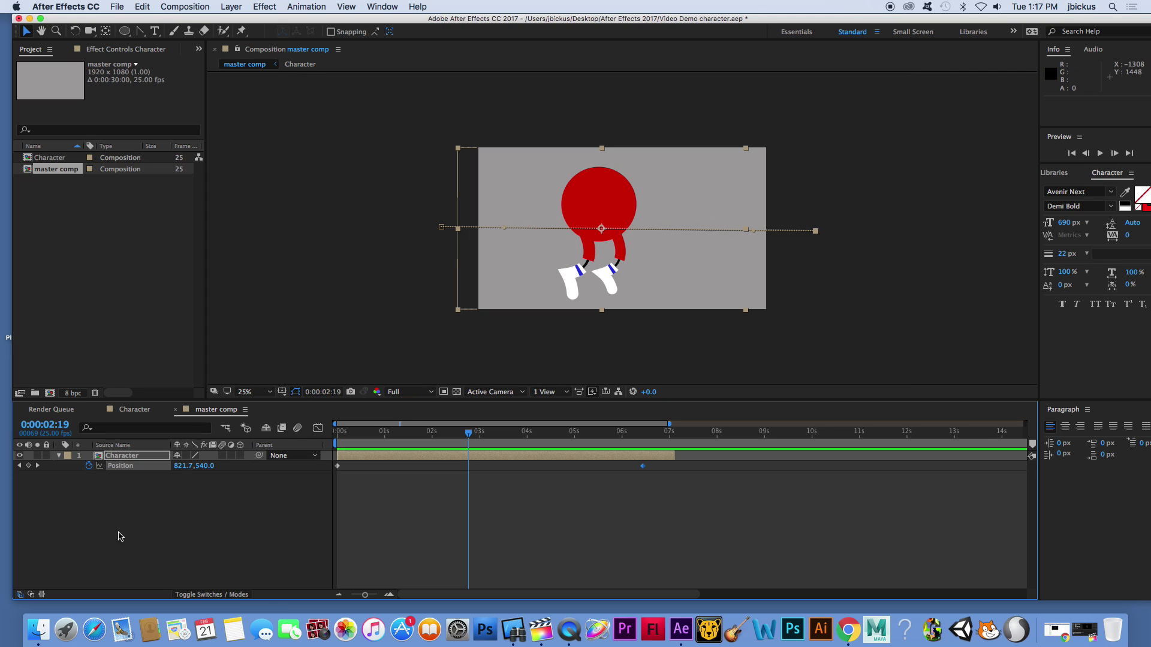
left_click(118, 536)
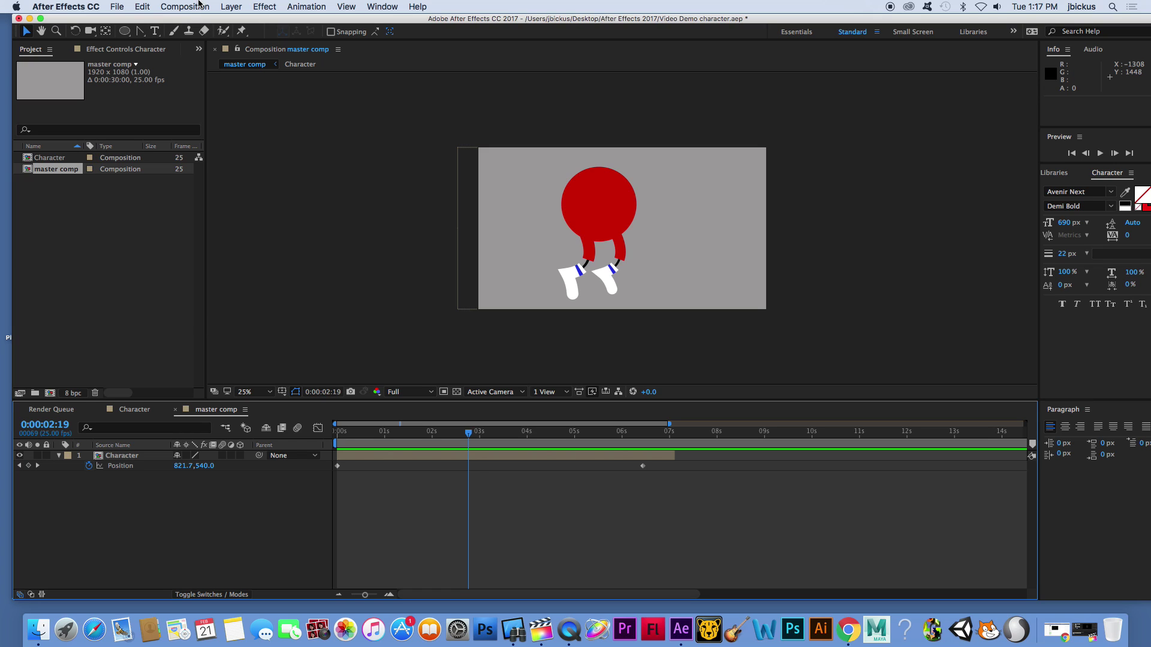
left_click(200, 6)
left_click(204, 18)
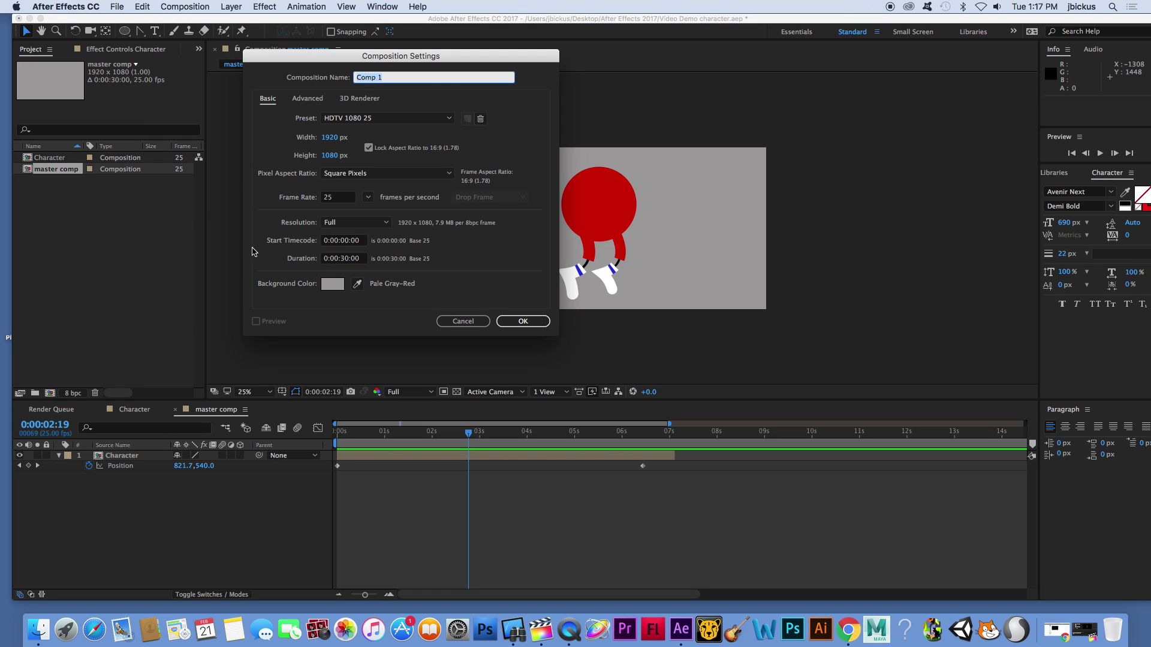
left_click(333, 284)
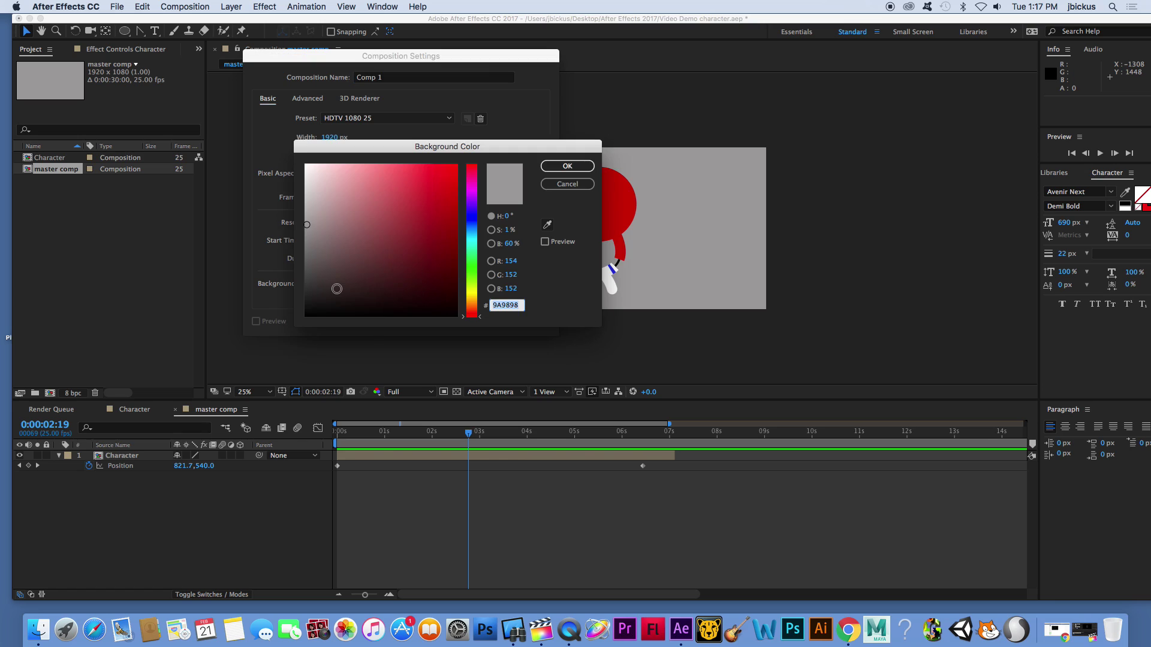
left_click(473, 245)
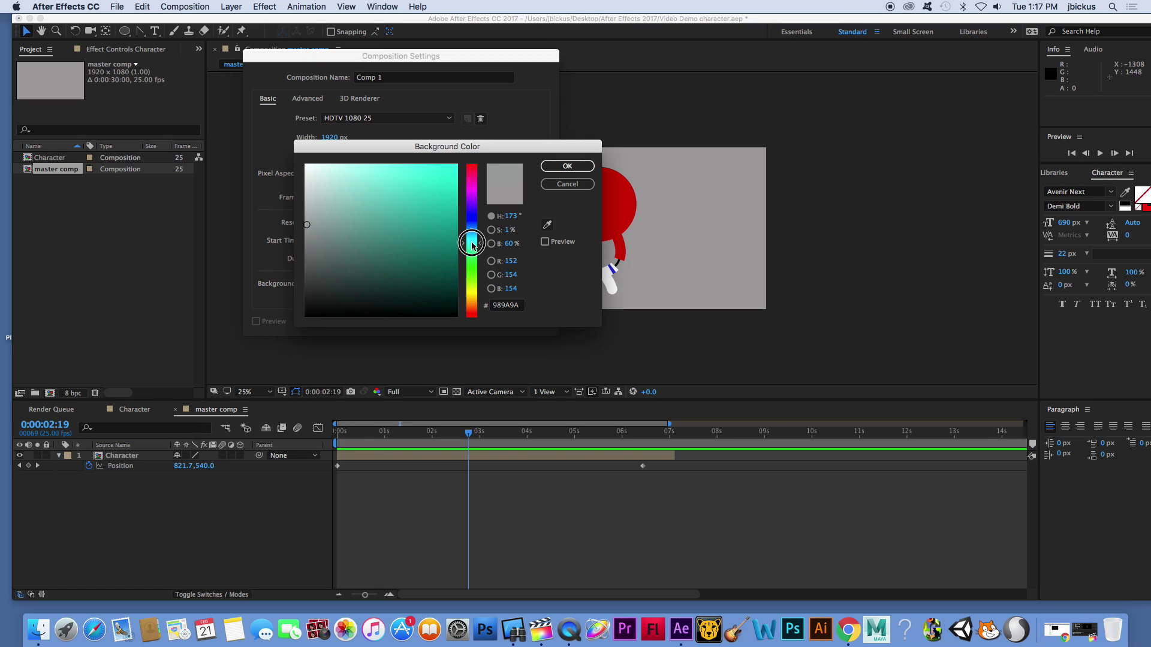
left_click(387, 172)
left_click(573, 169)
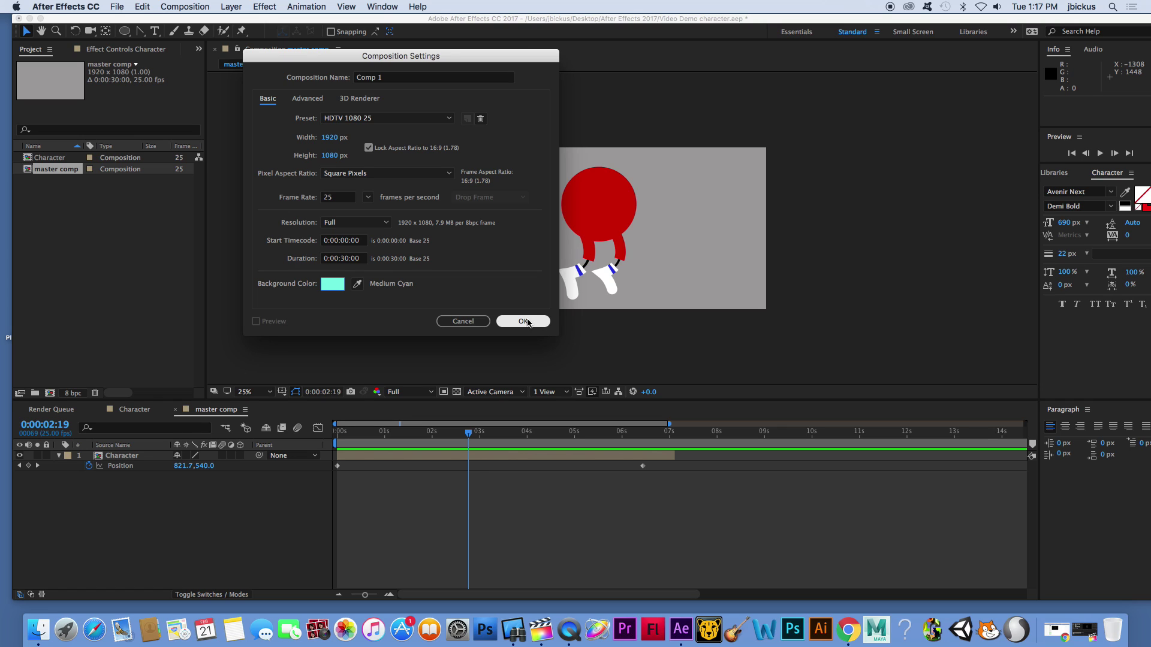
left_click(526, 322)
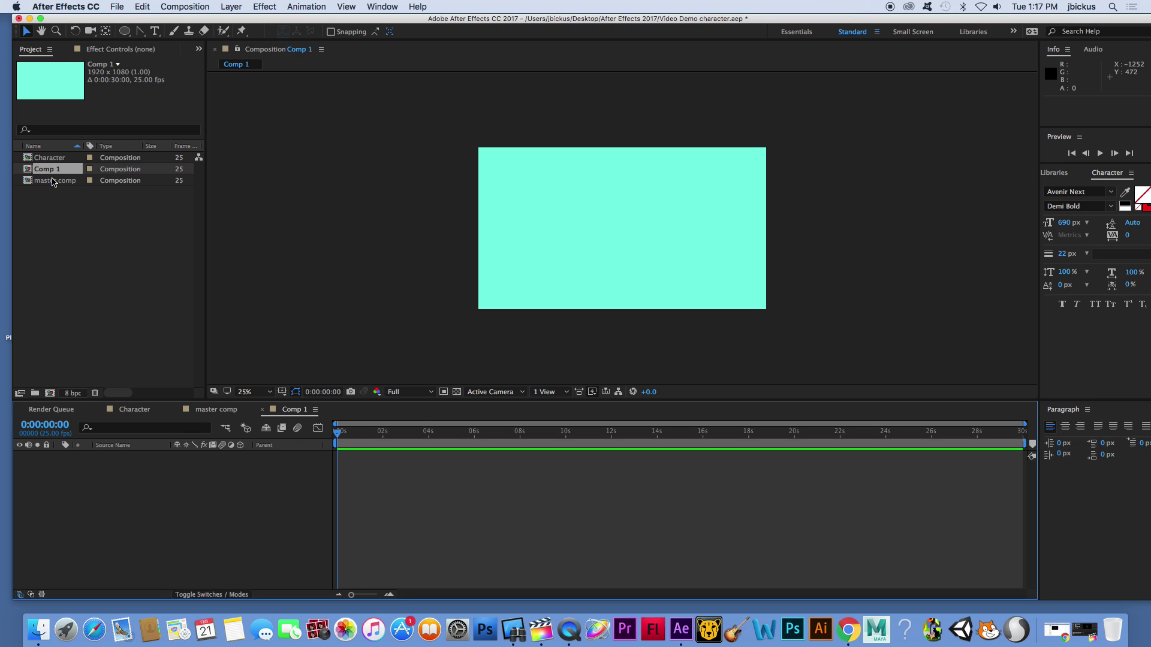
Add Comp 1 to the master comp beneath the Character layer, and open Comp 1 for editing.
double_click(52, 182)
left_click_drag(46, 169, 183, 515)
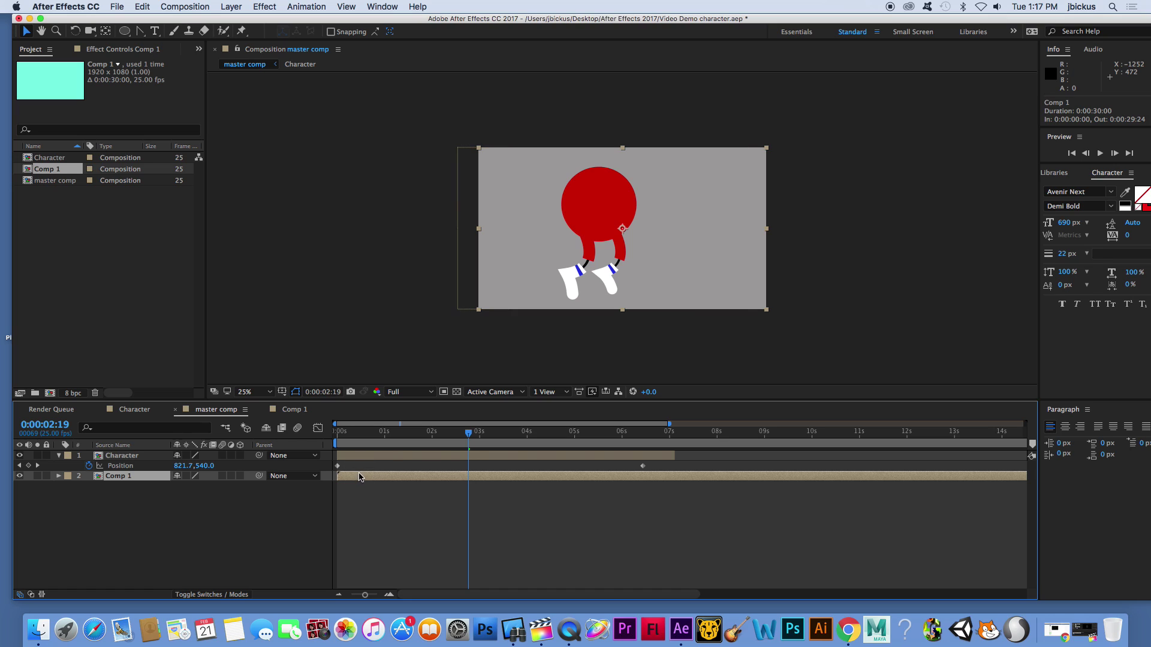
double_click(46, 169)
left_click_drag(398, 432, 336, 434)
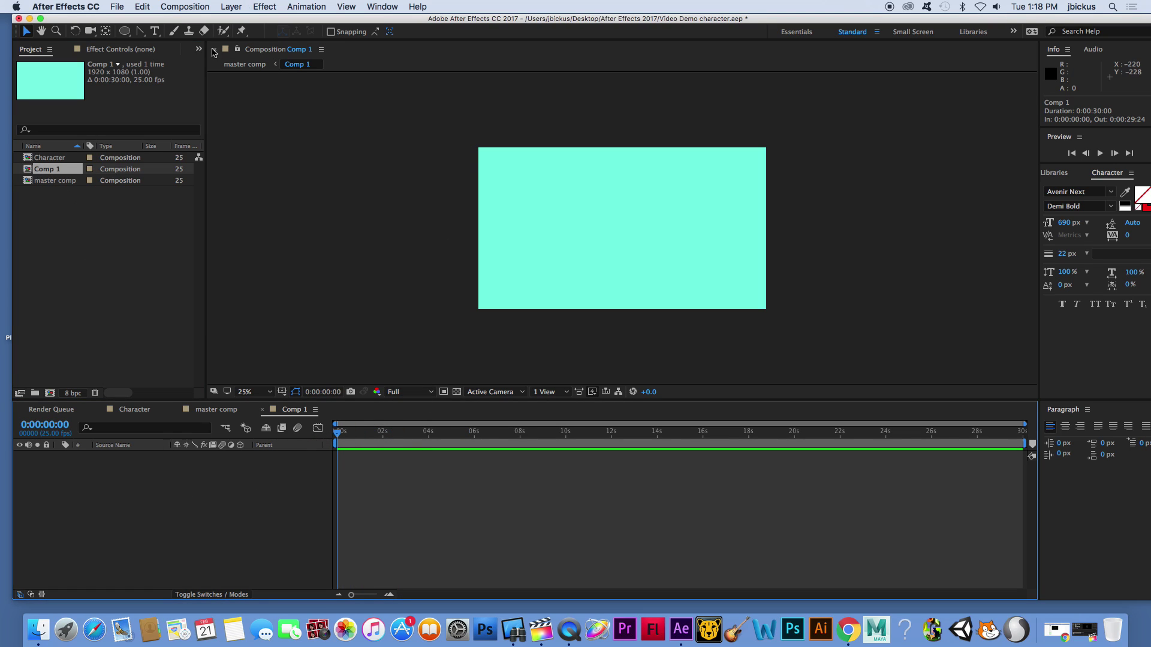
Activate the Rectangle tool and rename Comp 1 as BG move in the project.
left_click_drag(125, 31, 168, 32)
left_click(70, 170)
key("Return")
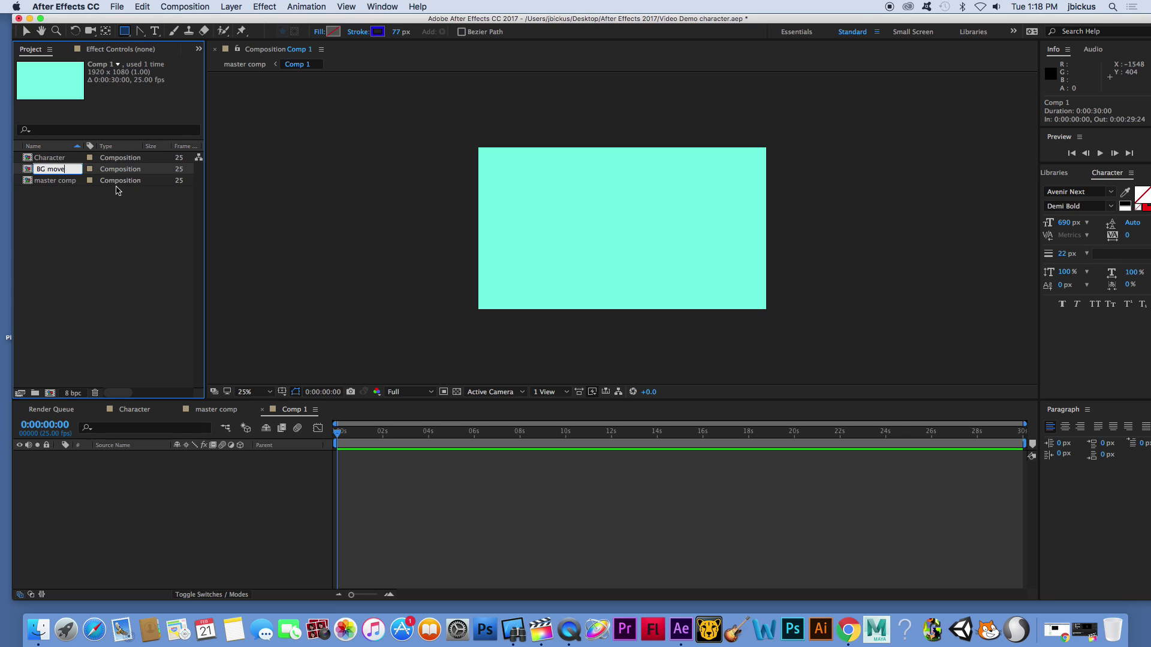
left_click(118, 190)
left_click(48, 157)
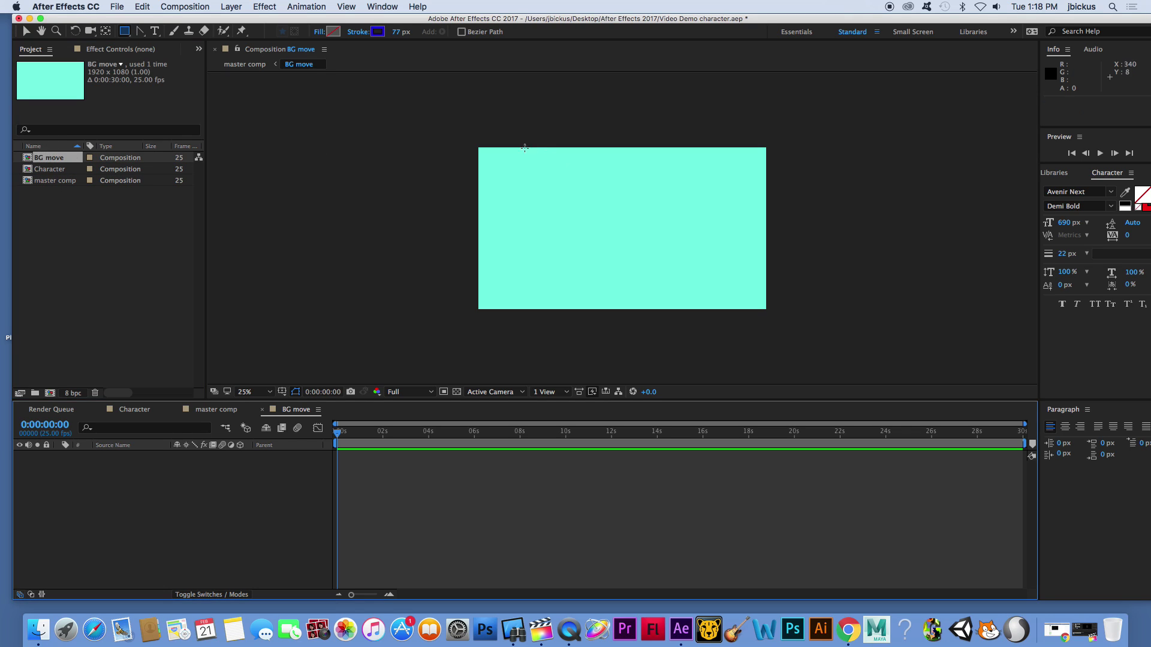
Draw a rectangle extending past all edges of the BG move frame, about 1296 px tall, and remove its visible stroke.
left_click_drag(447, 136, 835, 330)
left_click(381, 32)
left_click(378, 35, "alt")
left_click(378, 35, "alt")
left_click(379, 35, "alt")
Change the rectangle's fill to a light cyan close to the composition's background colour.
left_click(333, 33)
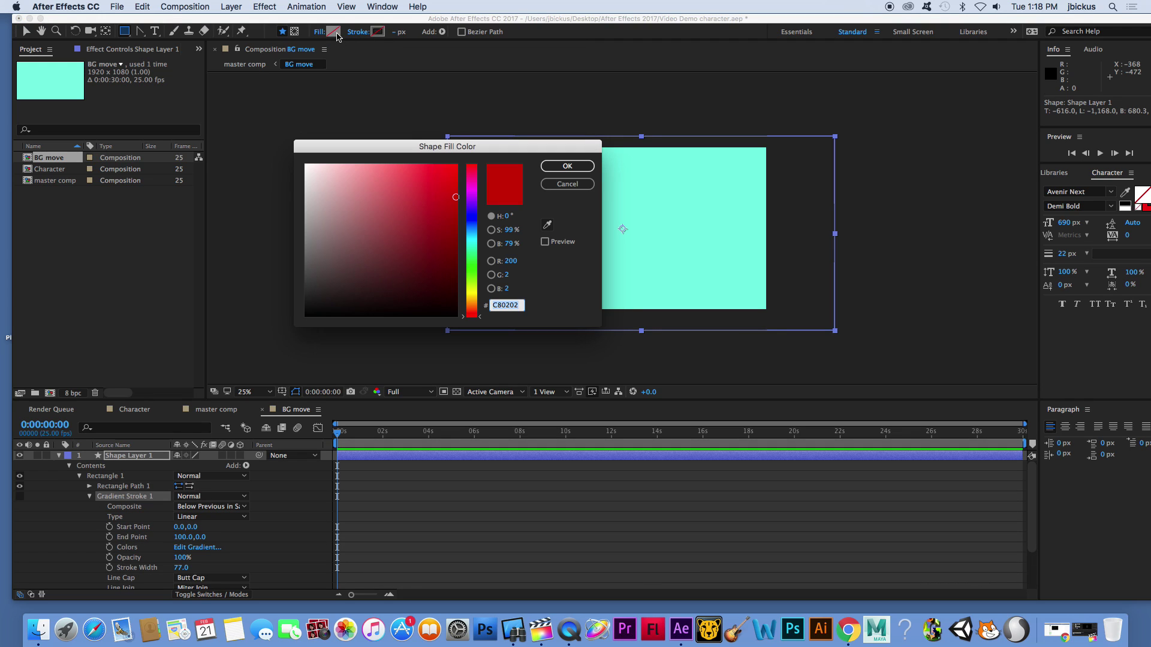
left_click(471, 243)
left_click_drag(423, 213, 413, 189)
left_click(567, 166)
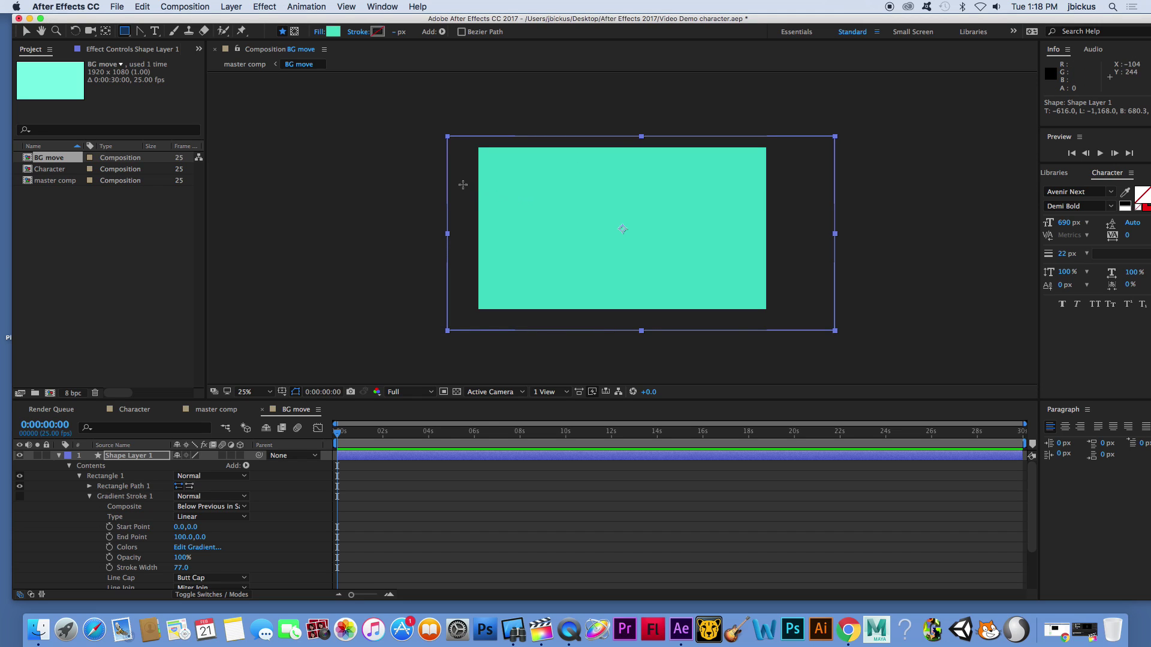
left_click(333, 34)
left_click_drag(453, 219, 376, 171)
left_click(553, 167)
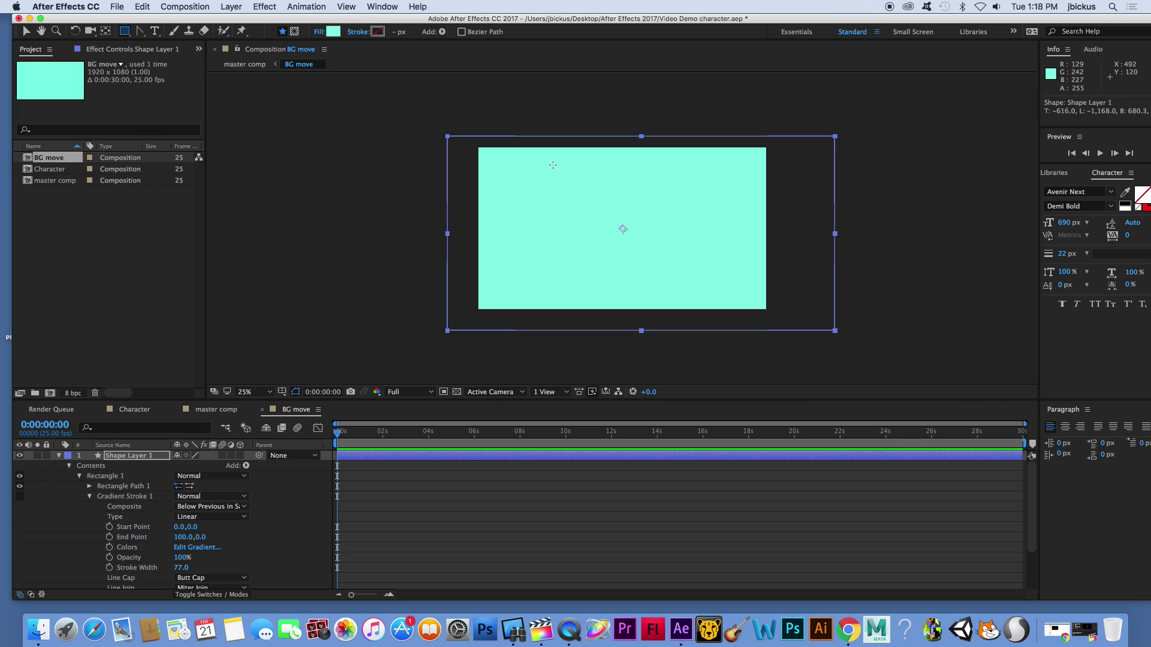
Collapse the rectangle's shape layer and rename it BG.
left_click(58, 455)
left_click(144, 459)
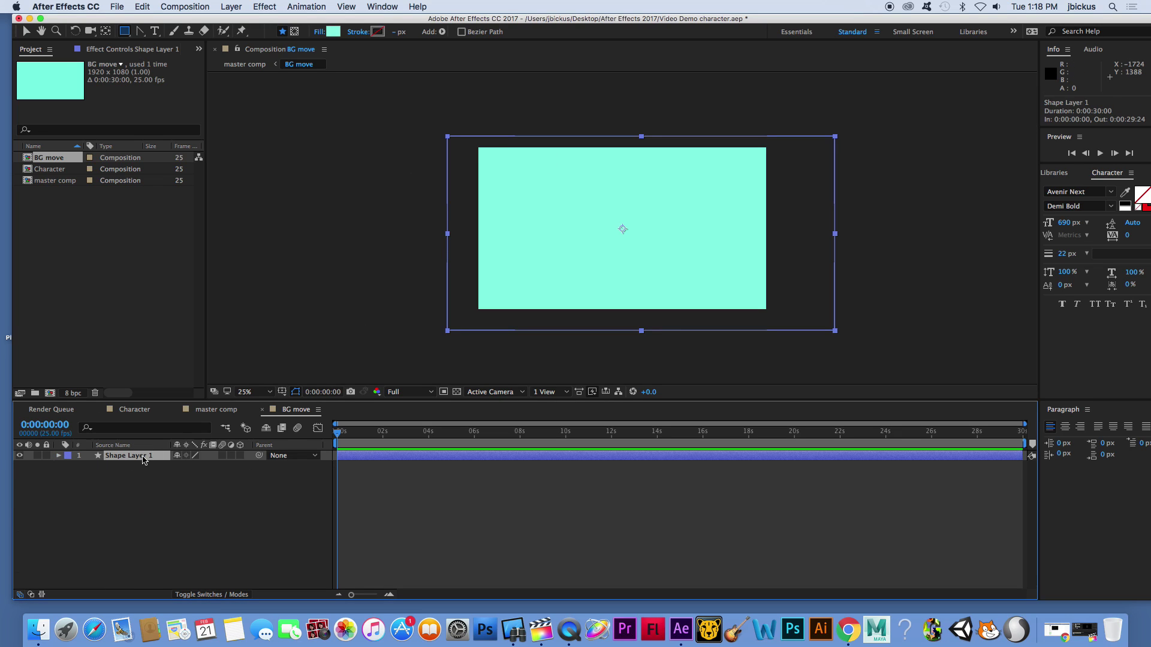
key("Return")
type("BGH")
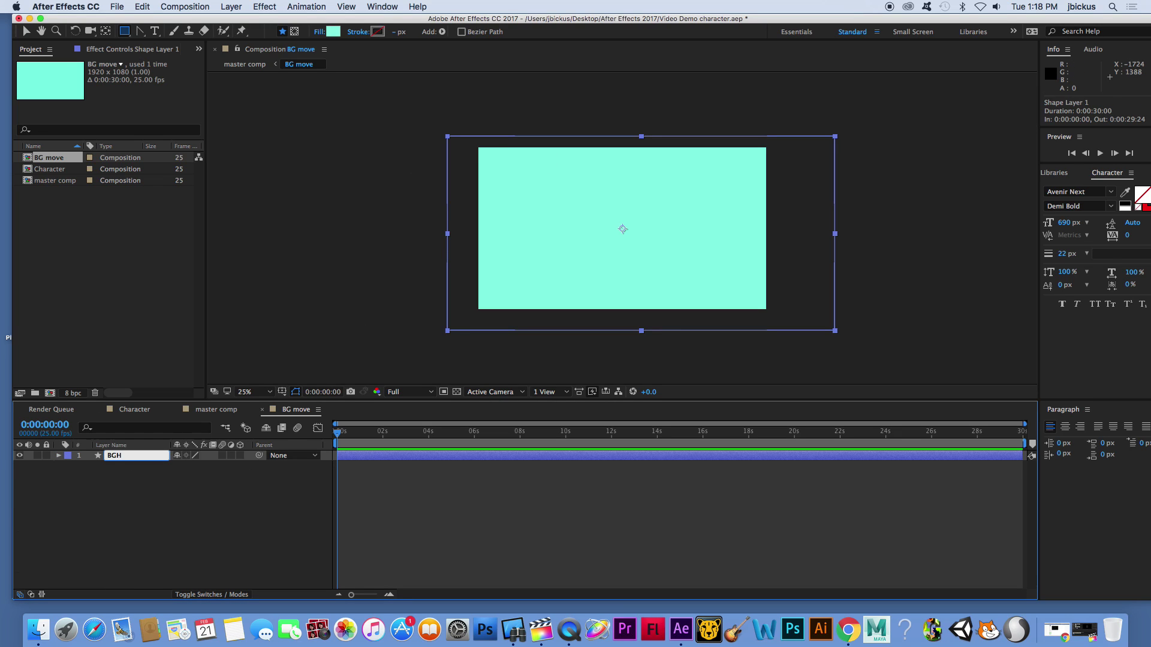
left_click(190, 517)
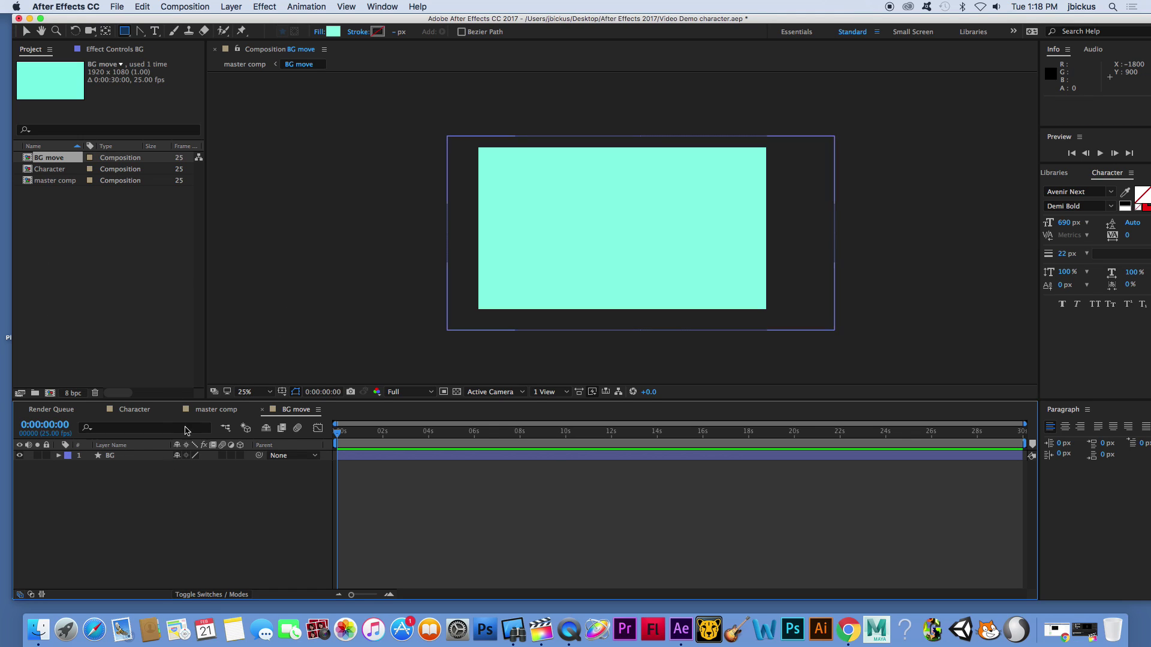
Build a cloud near the centre of the frame from six overlapping ellipses with a white FFFFFF fill, on a new shape layer.
left_click_drag(125, 31, 155, 58)
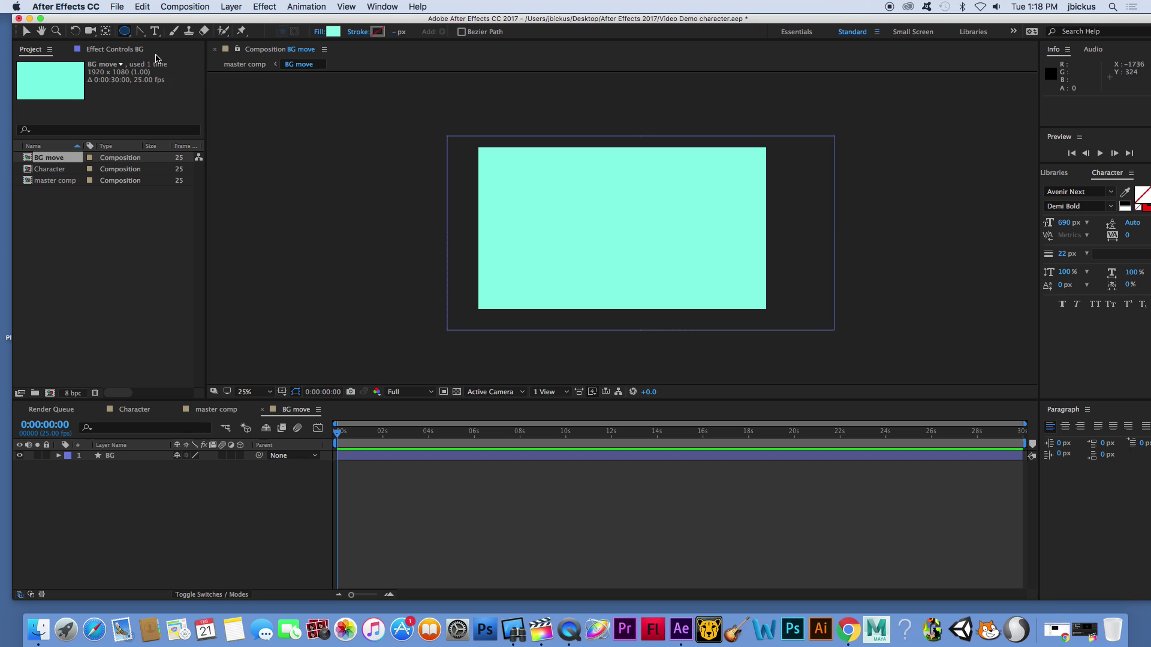
left_click(336, 34)
left_click(337, 175)
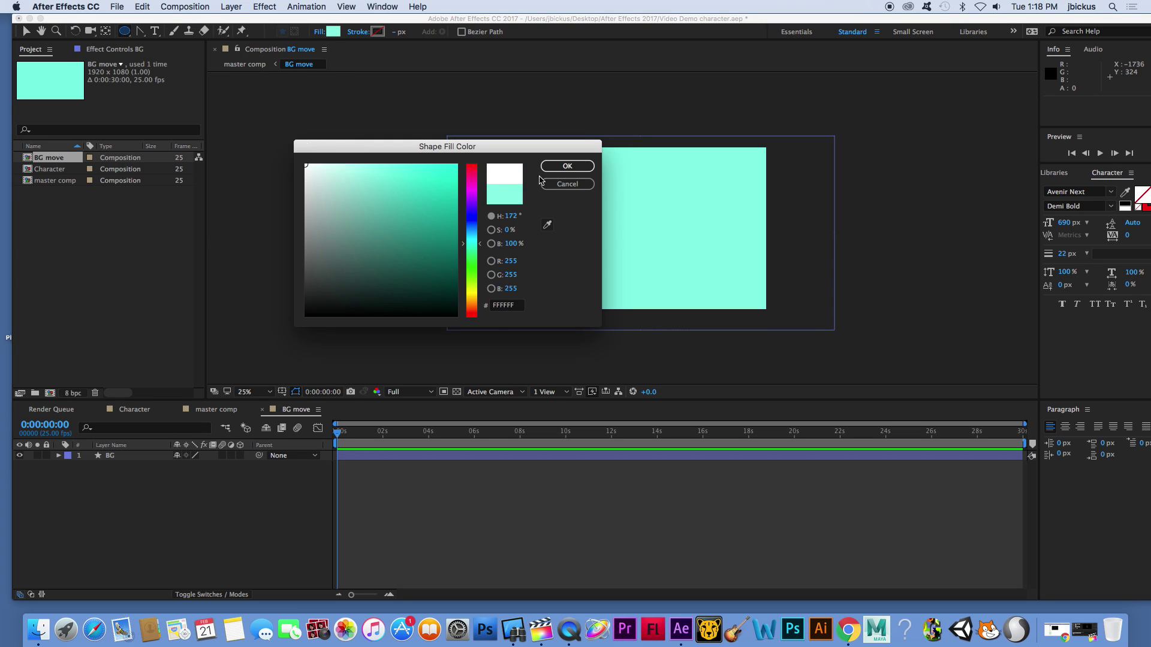
left_click(567, 166)
left_click_drag(587, 173, 689, 241)
left_click_drag(553, 197, 635, 253)
left_click_drag(542, 225, 655, 267)
left_click_drag(561, 190, 613, 217)
left_click(26, 32)
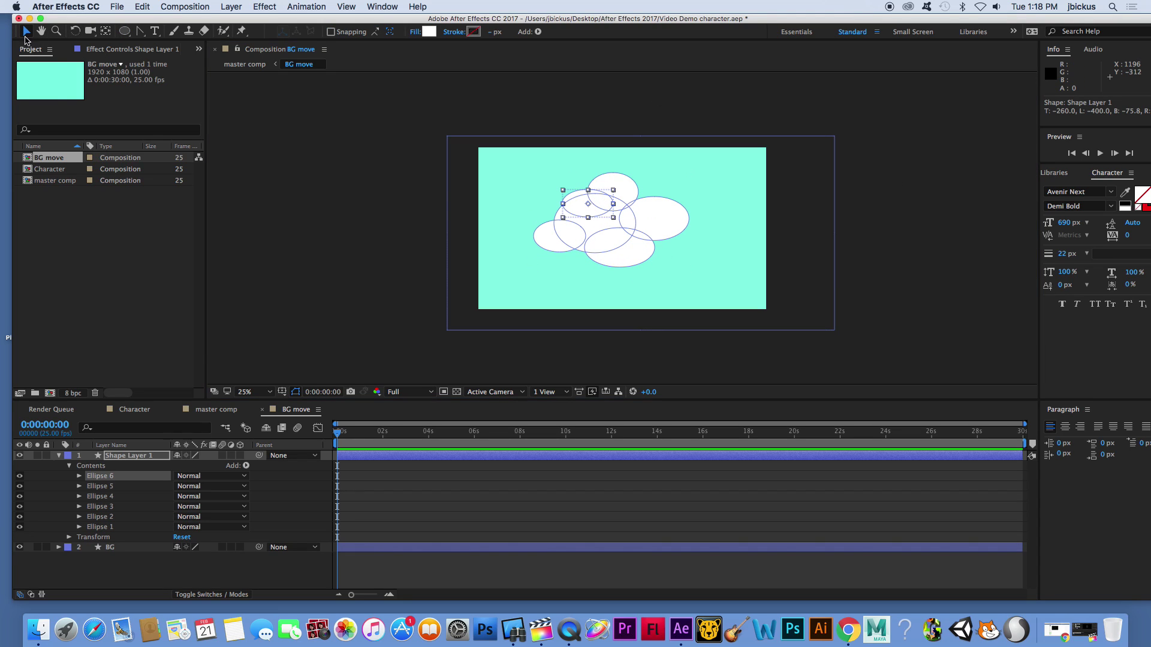
left_click(328, 338)
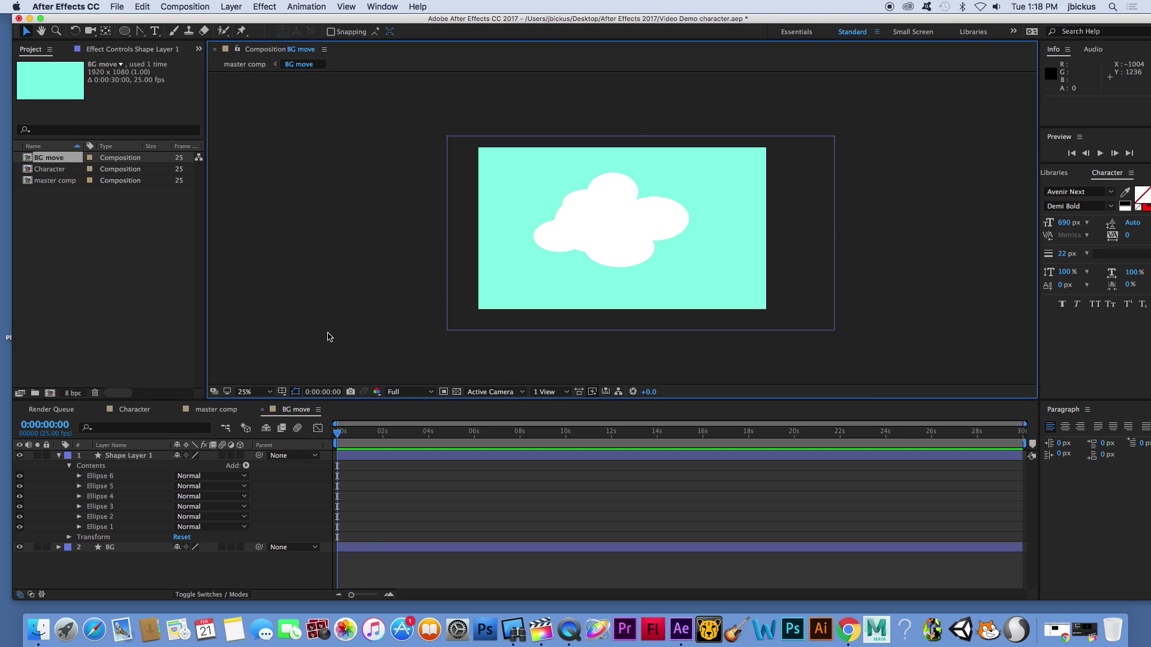
Rename the cloud's shape layer as Cloud 1 and collapse its contents.
left_click(135, 457)
type("Cloud")
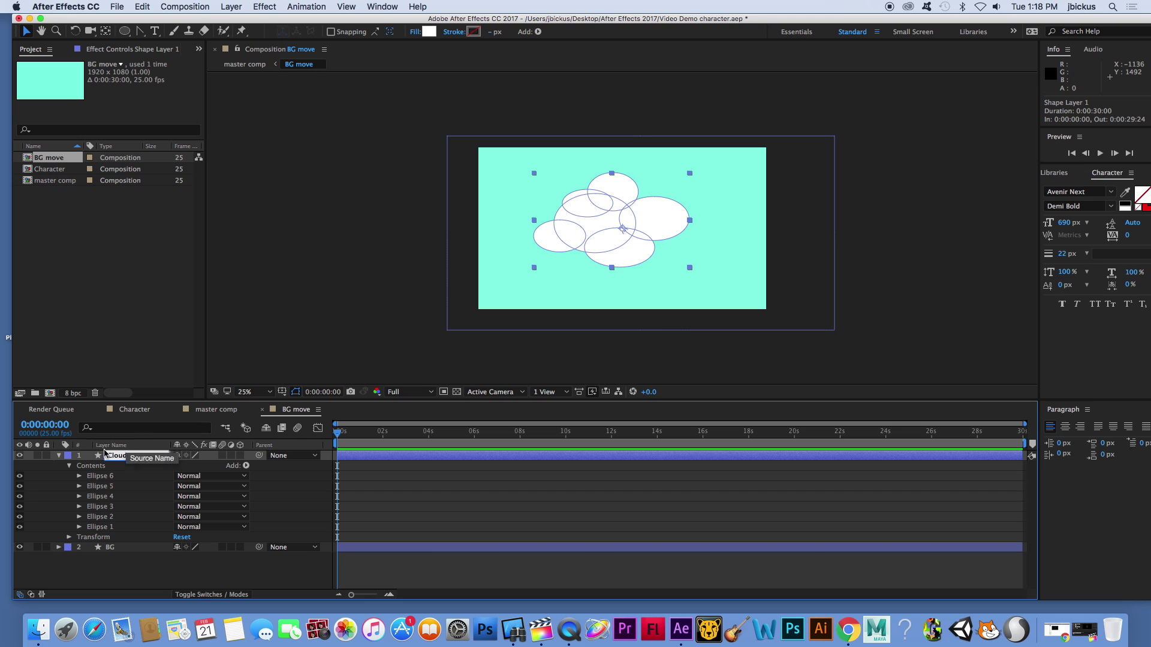
key("Return")
left_click(58, 456)
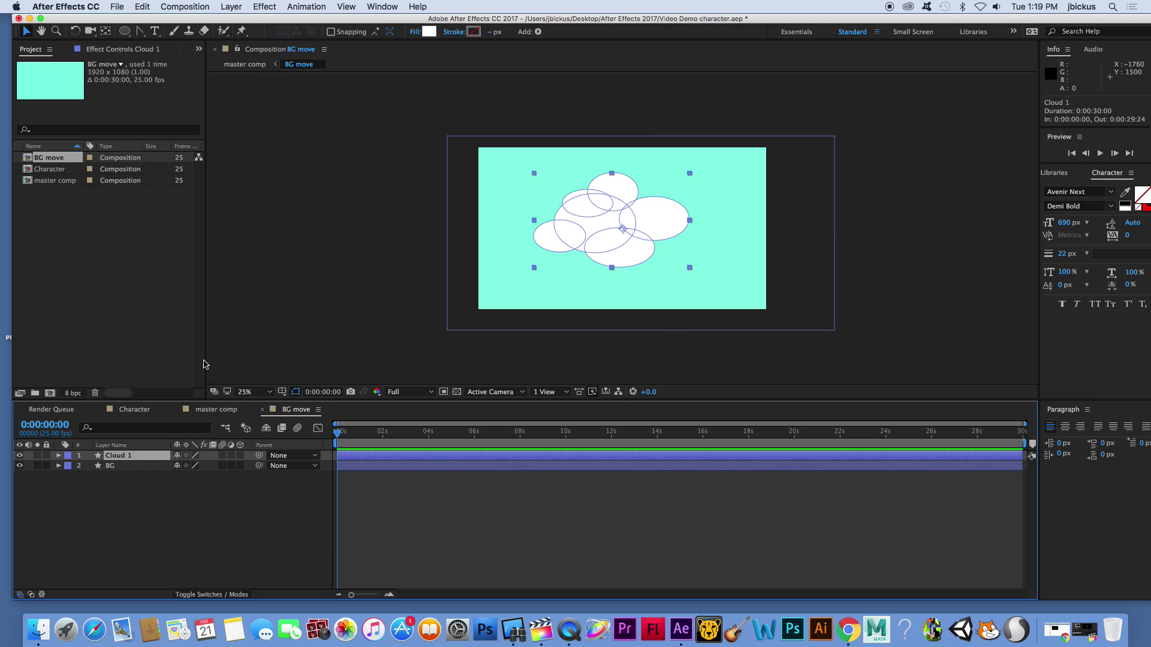
Duplicate Cloud 1, move the copy to the frame's right edge and shrink it to about 67% by 60%.
key("ctrl+d")
left_click_drag(644, 220, 766, 244)
left_click_drag(811, 198, 790, 226)
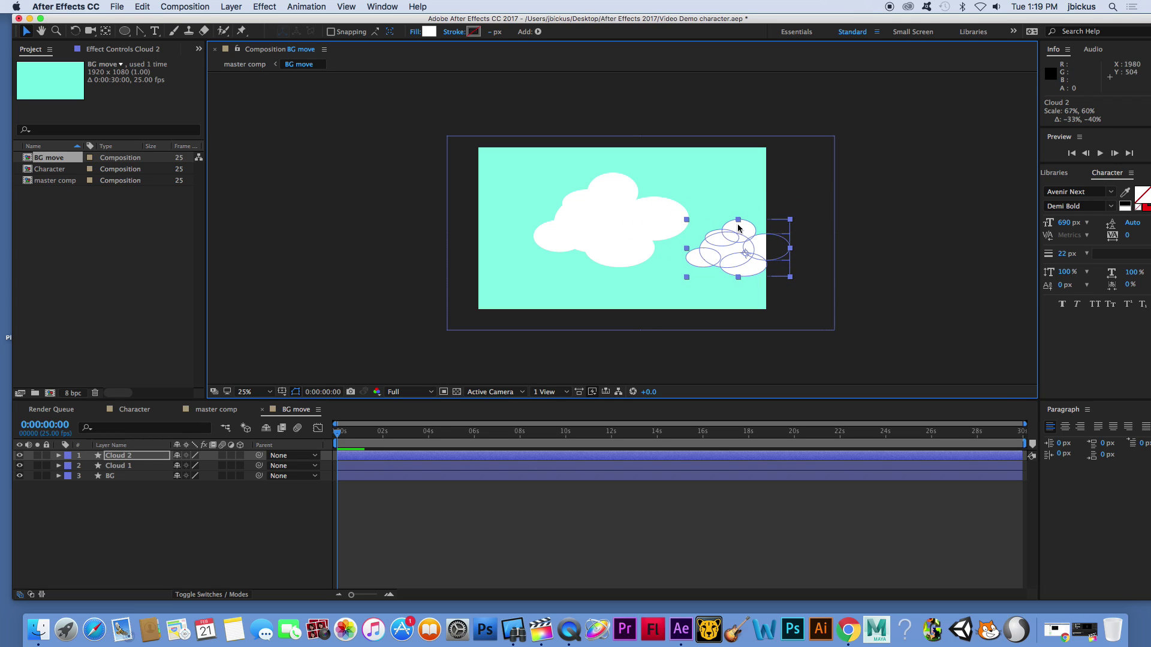
Try a light grey D7D7D7 fill on the smaller cloud, and undo the fill colour change.
left_click(429, 32)
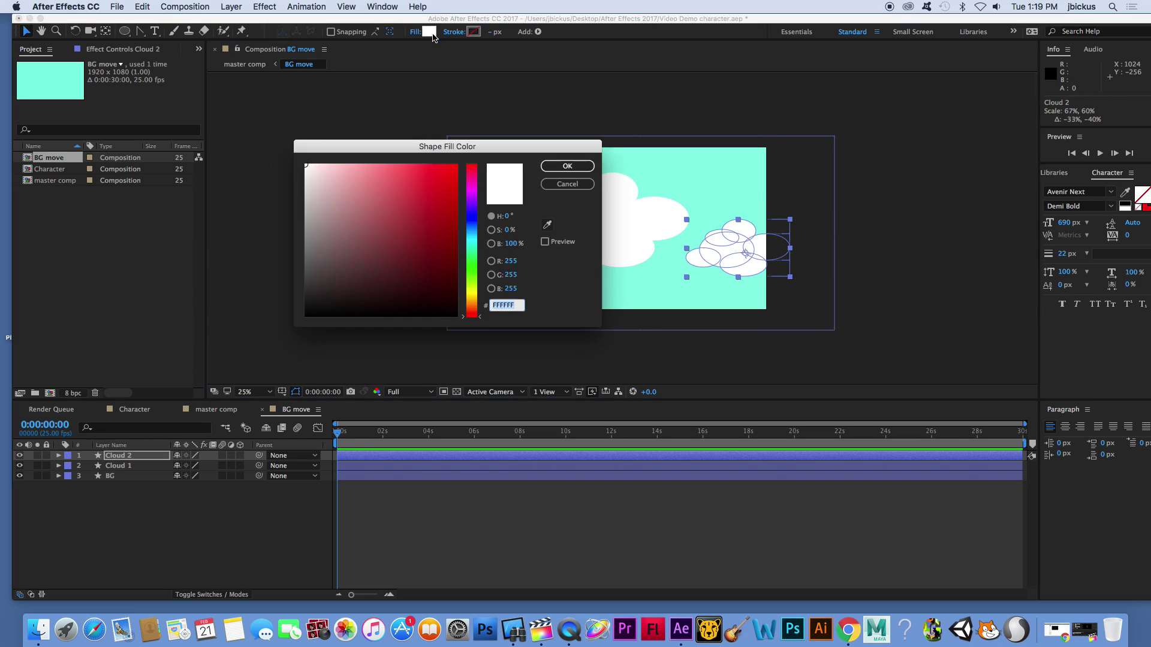
left_click_drag(306, 177, 306, 189)
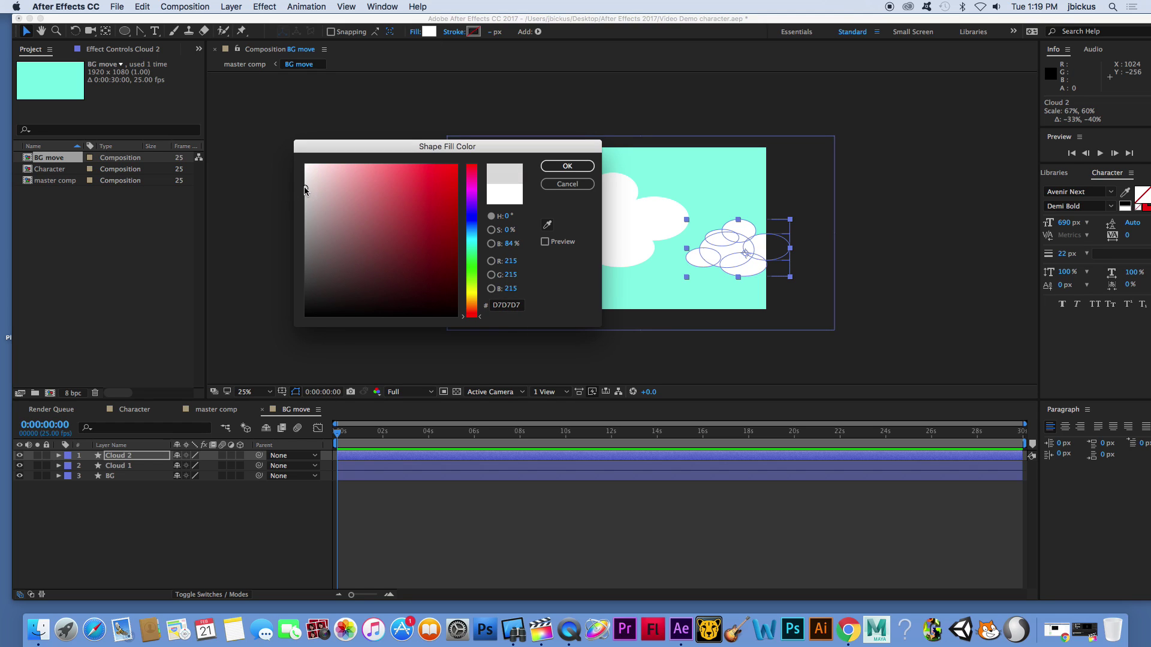
left_click(567, 166)
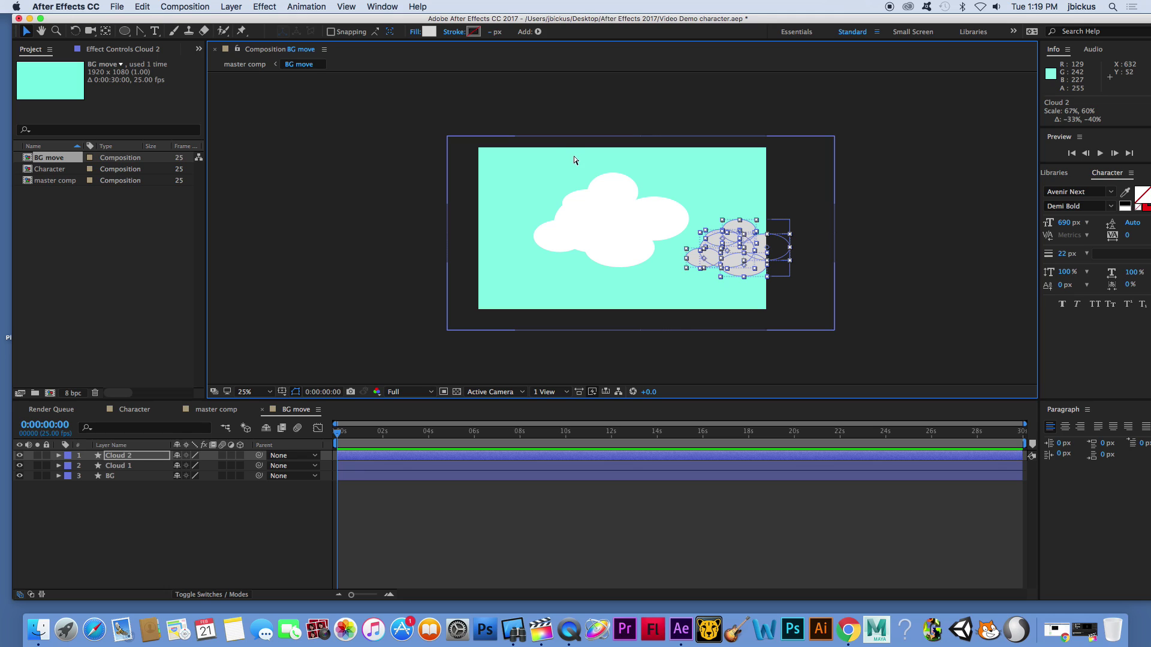
key("super+z")
Lower the opacity of the Cloud 2 layer to 61%.
key("End")
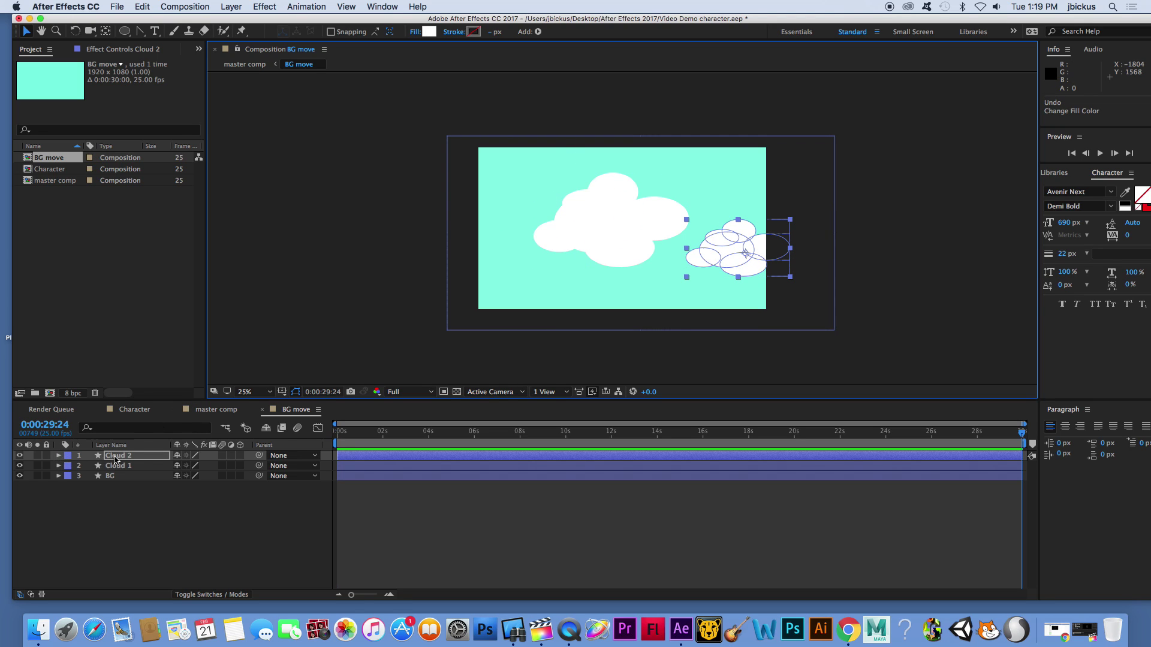
left_click(116, 459)
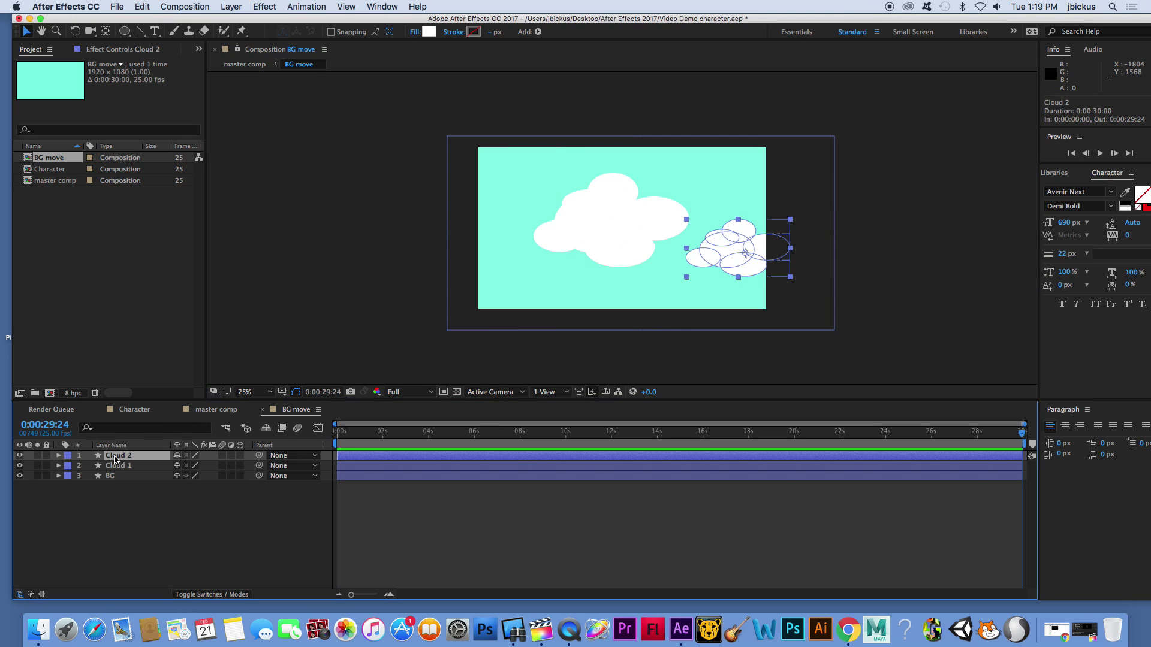
key("t")
left_click_drag(190, 469, 161, 472)
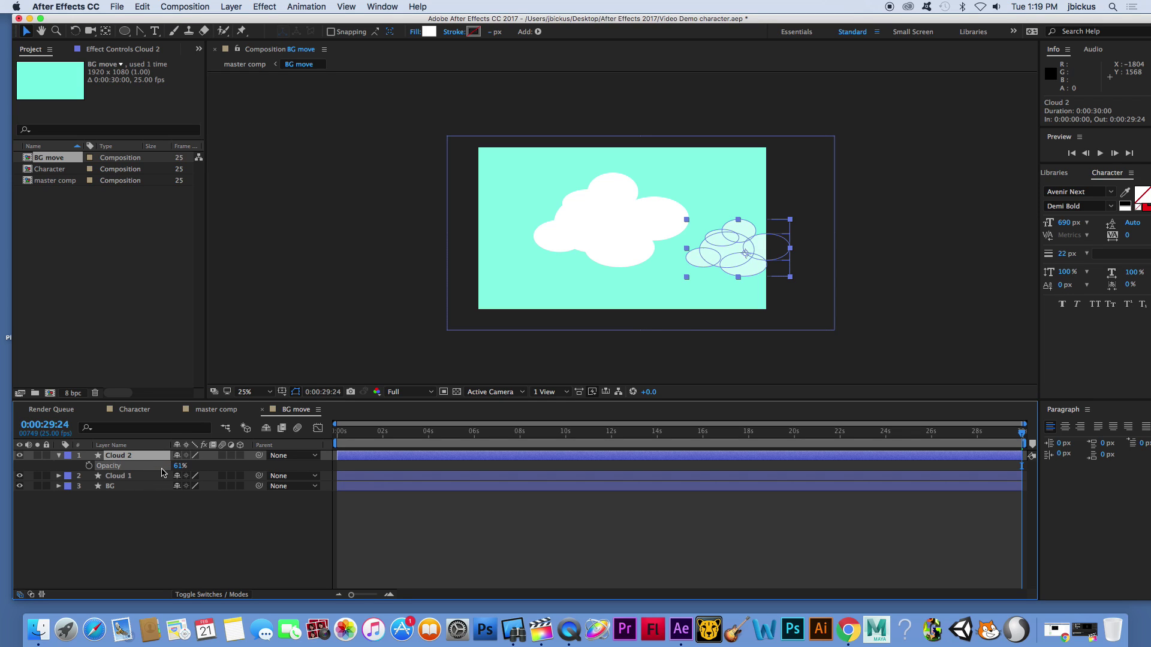
left_click(126, 516)
Duplicate Cloud 2 and move the copy to the frame's lower left corner, at about position 280, 884.
left_click(134, 459)
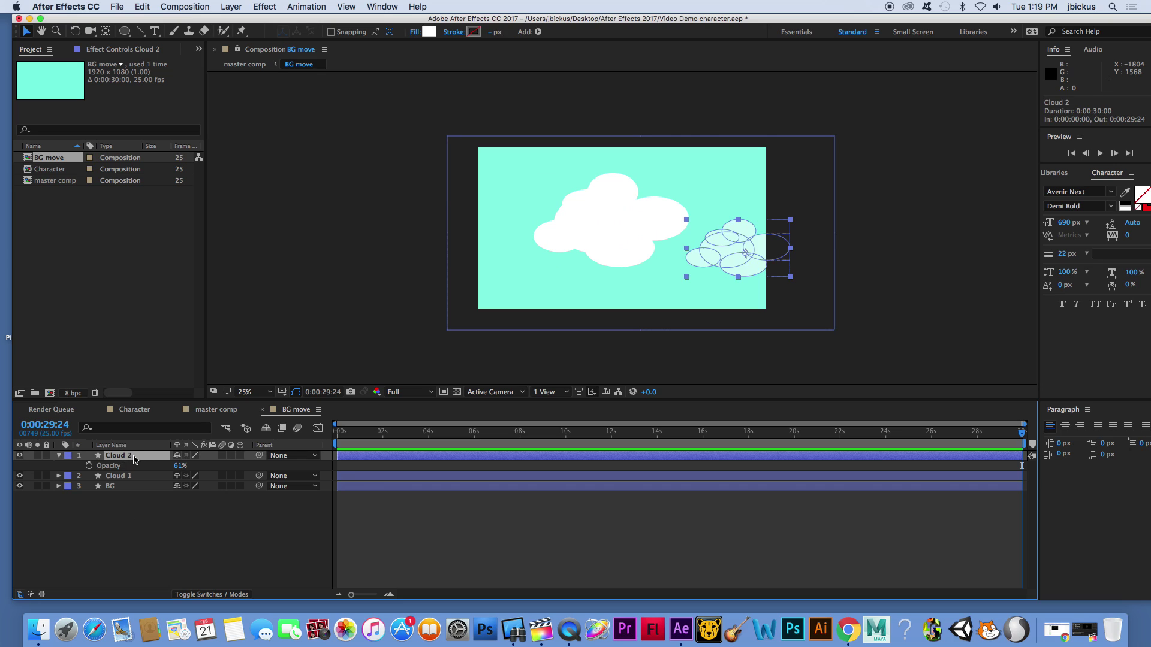
key("super+d")
left_click_drag(726, 255, 507, 283)
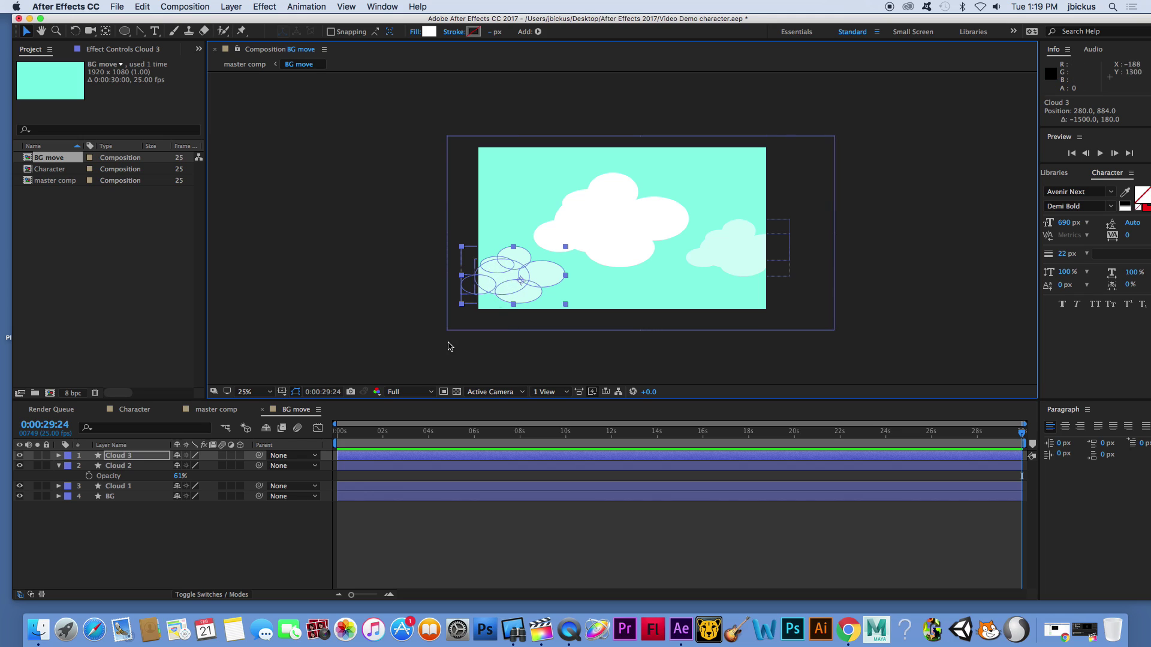
Set the opacity of Cloud 3 to 97% and return the current time to 0:00:00:00.
left_click(58, 456)
left_click_drag(177, 470, 207, 473)
left_click(309, 294)
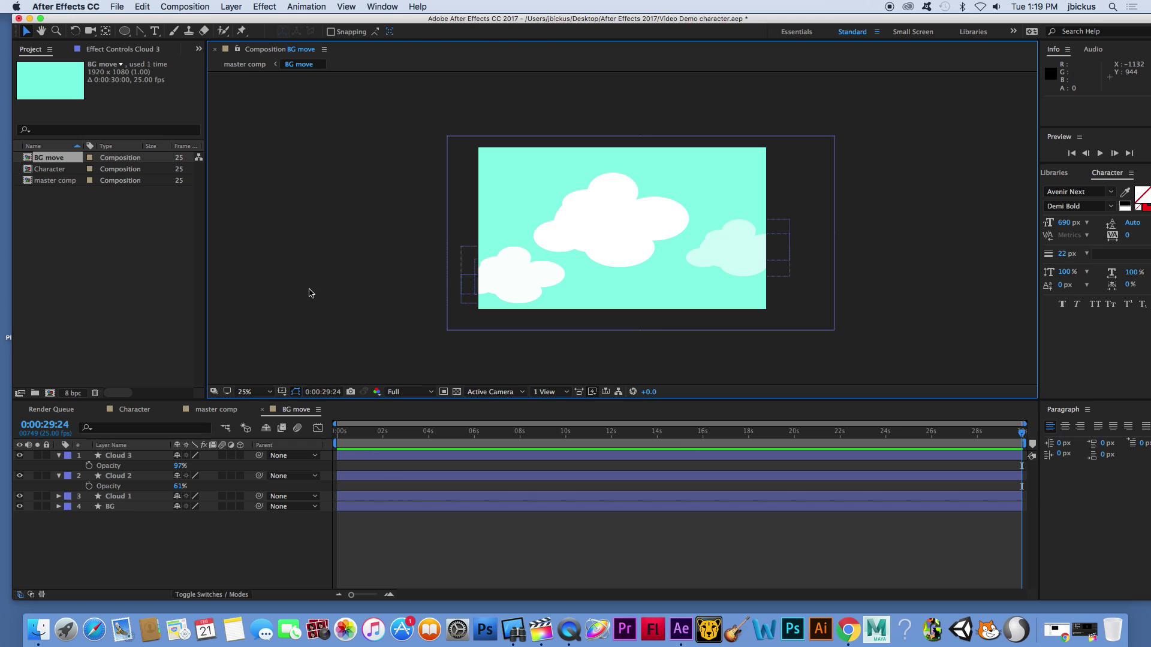
left_click(335, 432)
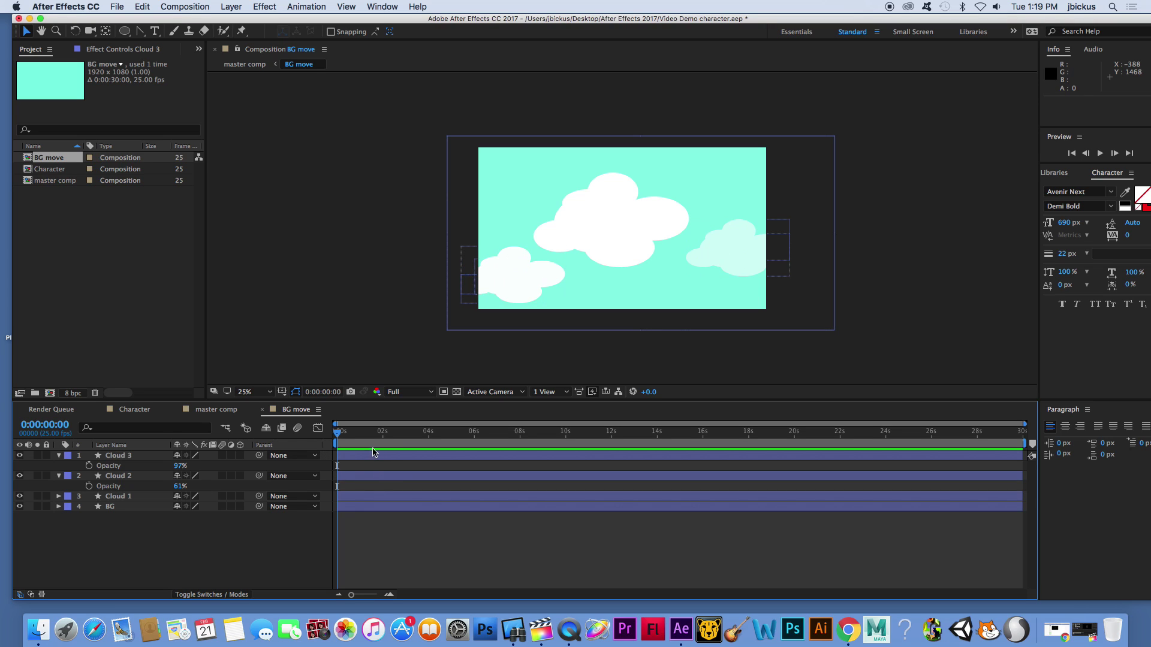
left_click_drag(351, 595, 347, 597)
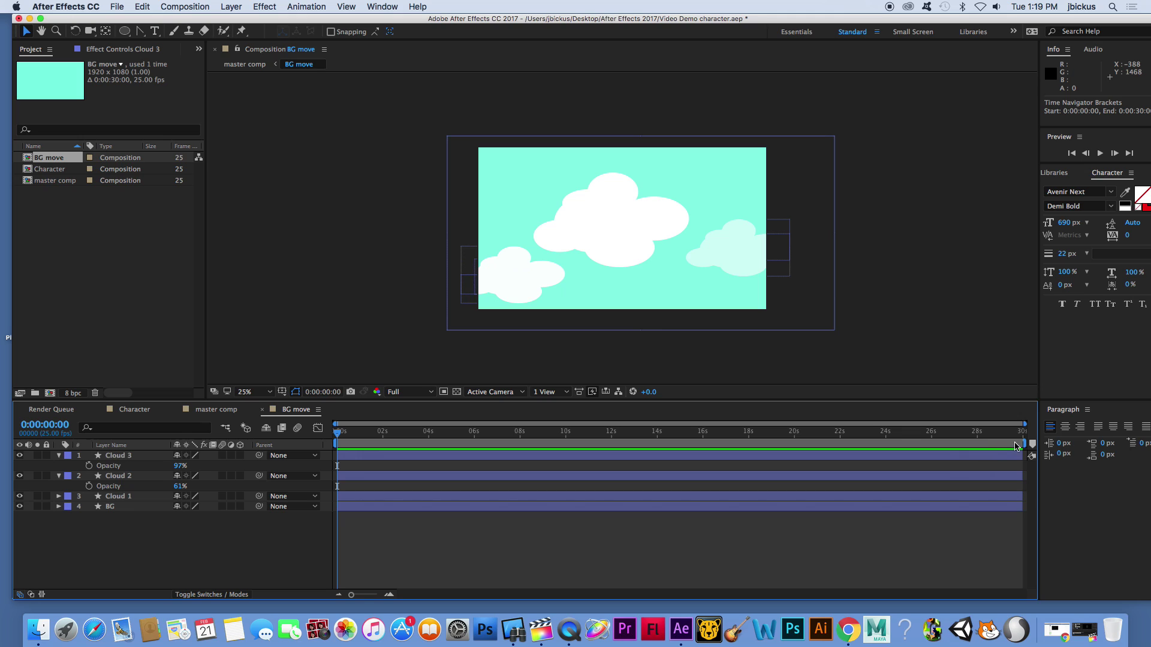
Shorten the work area to end at about 6 seconds and trim the BG move composition to it.
left_click_drag(1010, 444, 477, 440)
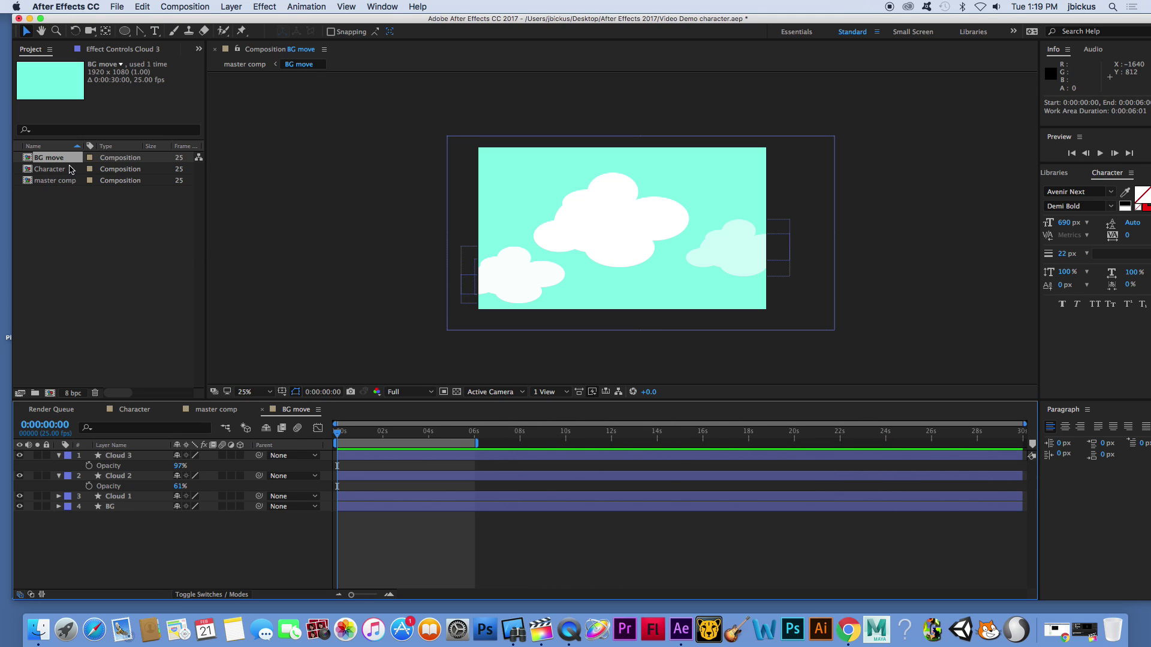
left_click(184, 6)
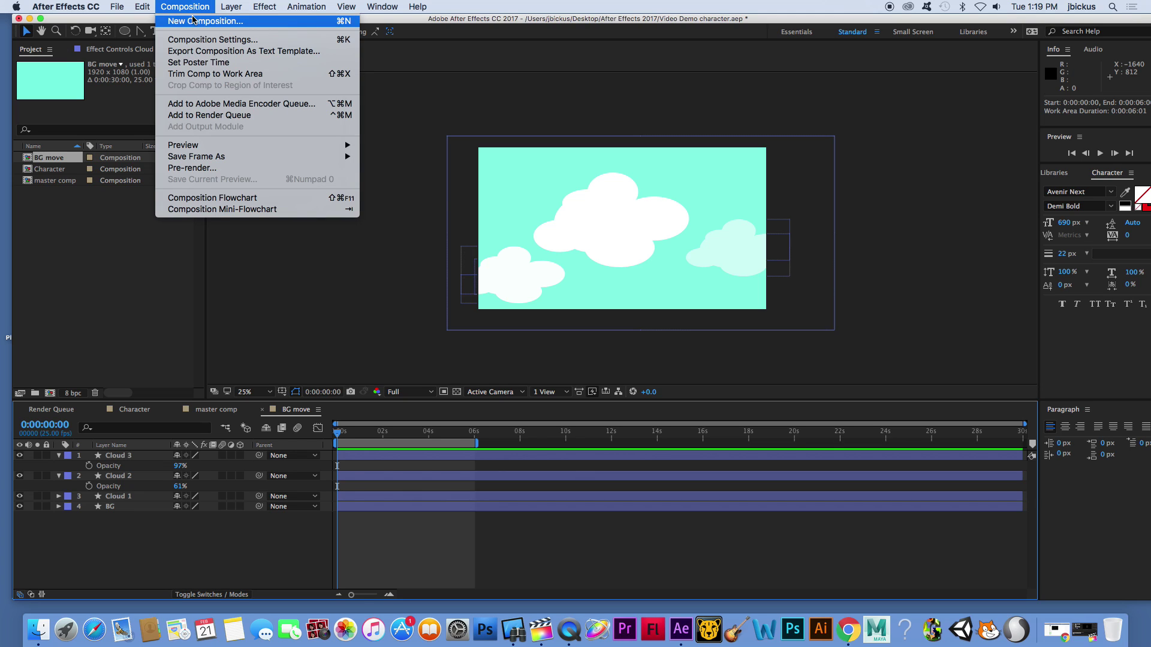
left_click(215, 73)
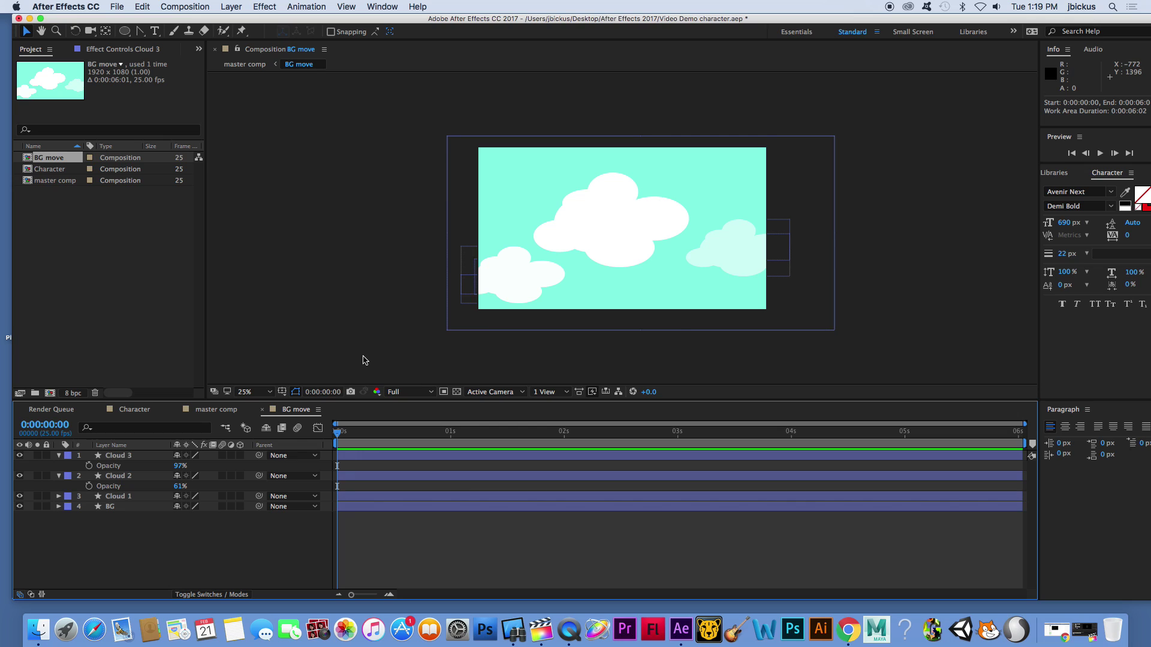
Animate the positions of Cloud 1, Cloud 2 and Cloud 3 from 0:00:00:00 to 0:00:02:00, moving them about 1036 px left.
left_click(118, 455)
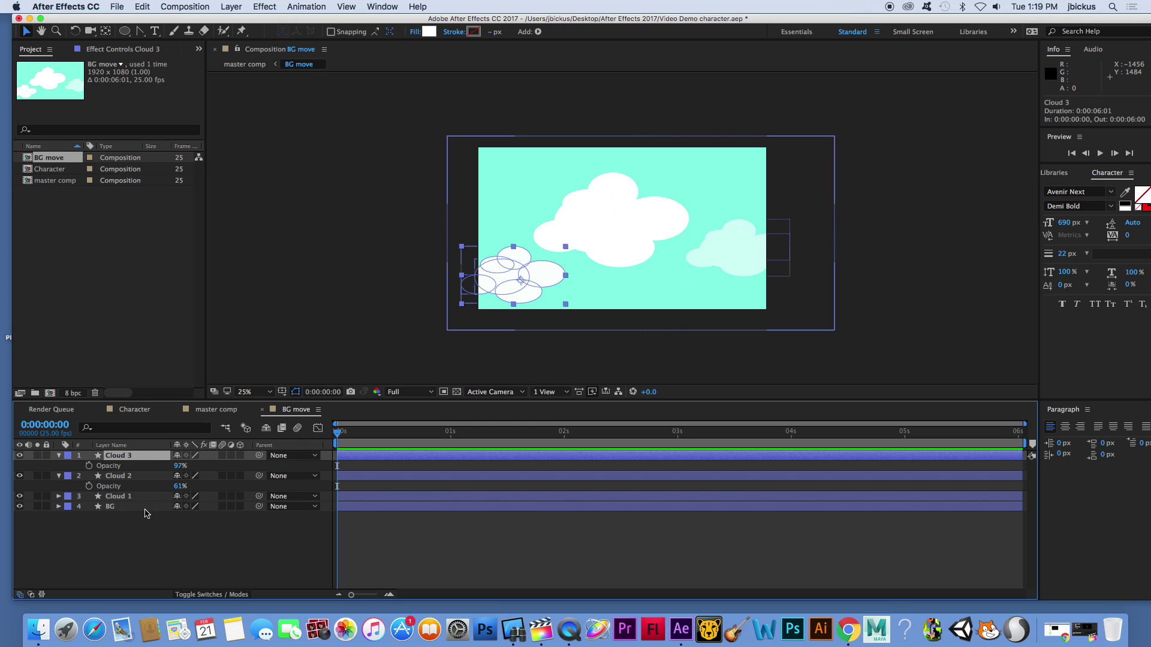
left_click(118, 496)
left_click(145, 457, "shift")
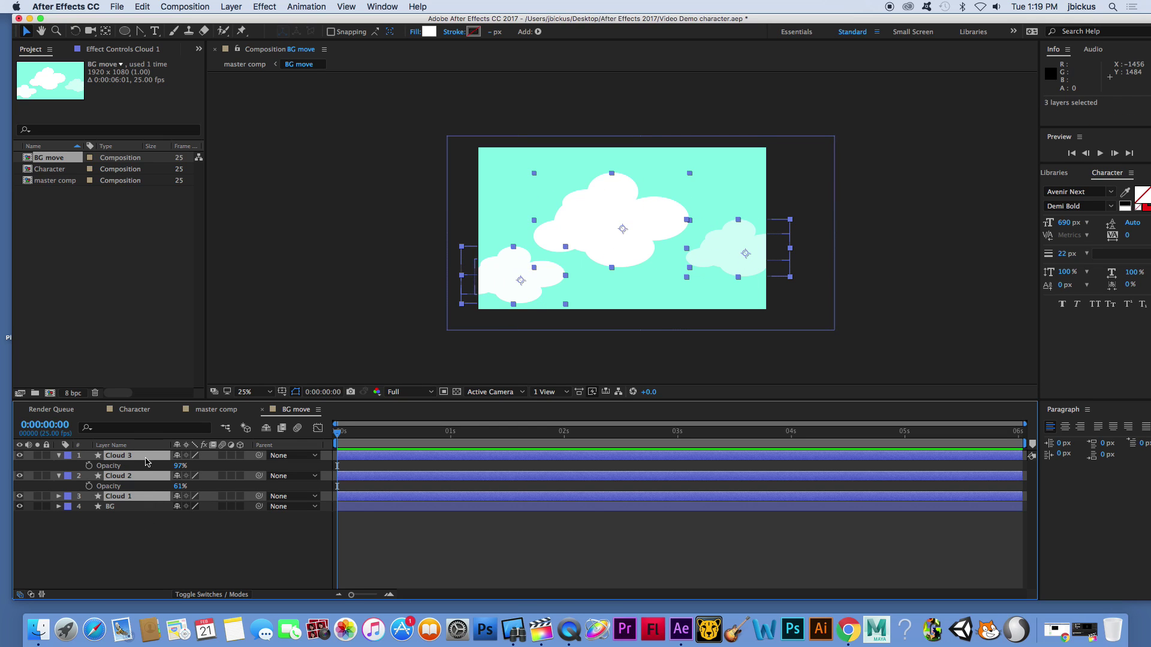
key("p")
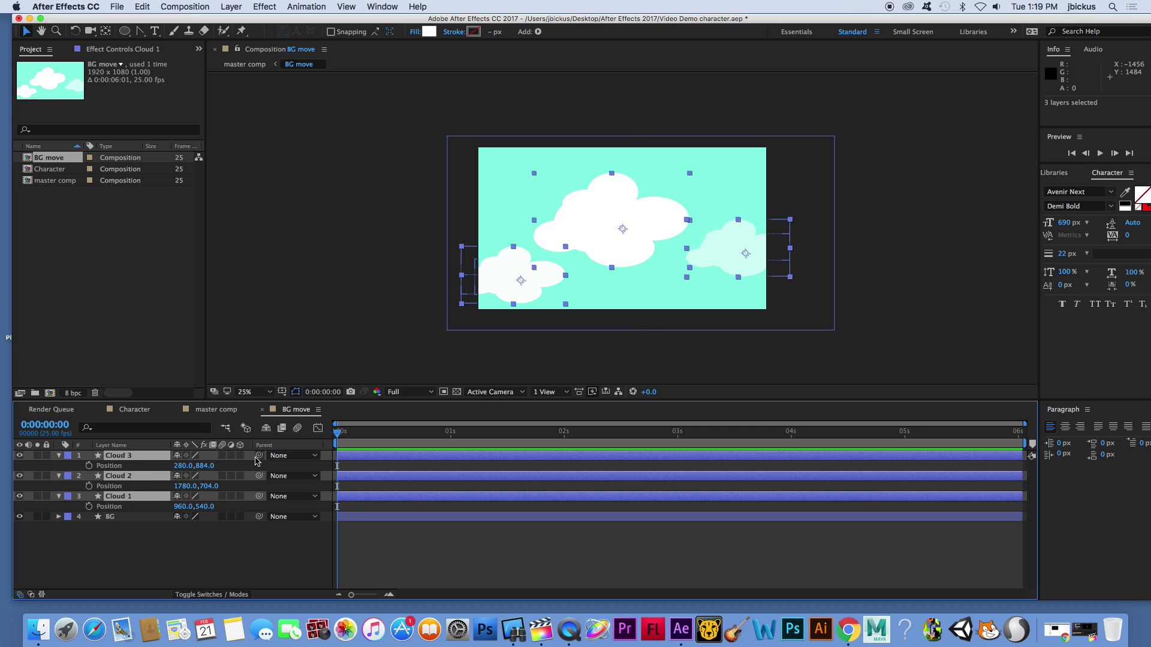
left_click(89, 466)
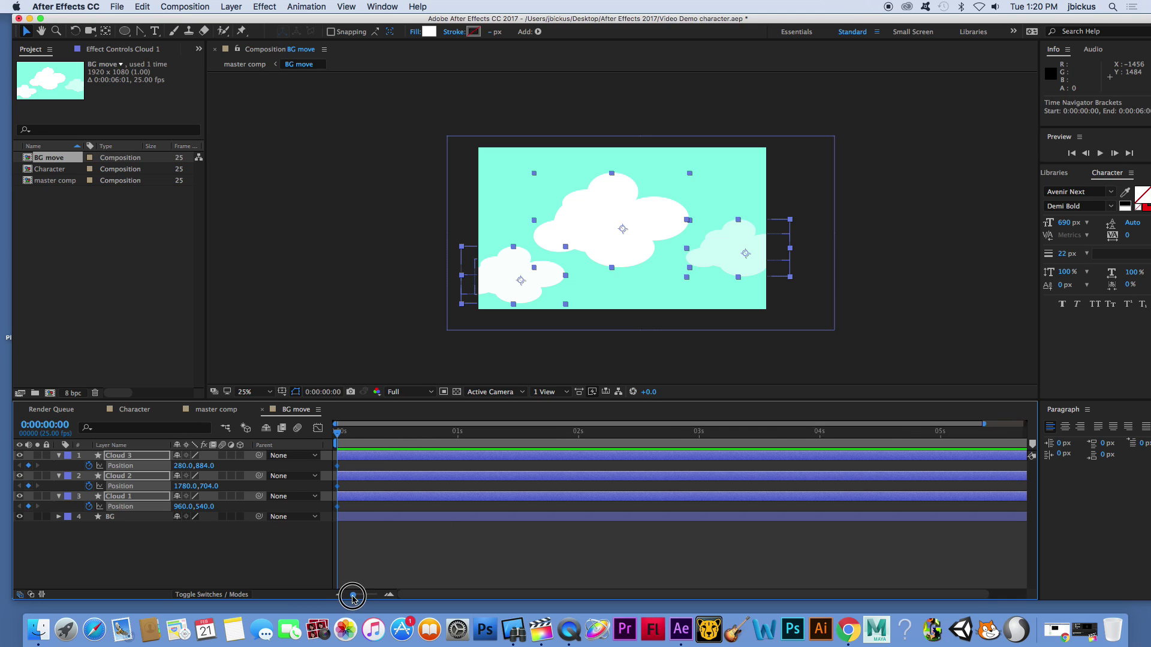
left_click_drag(336, 432, 568, 446)
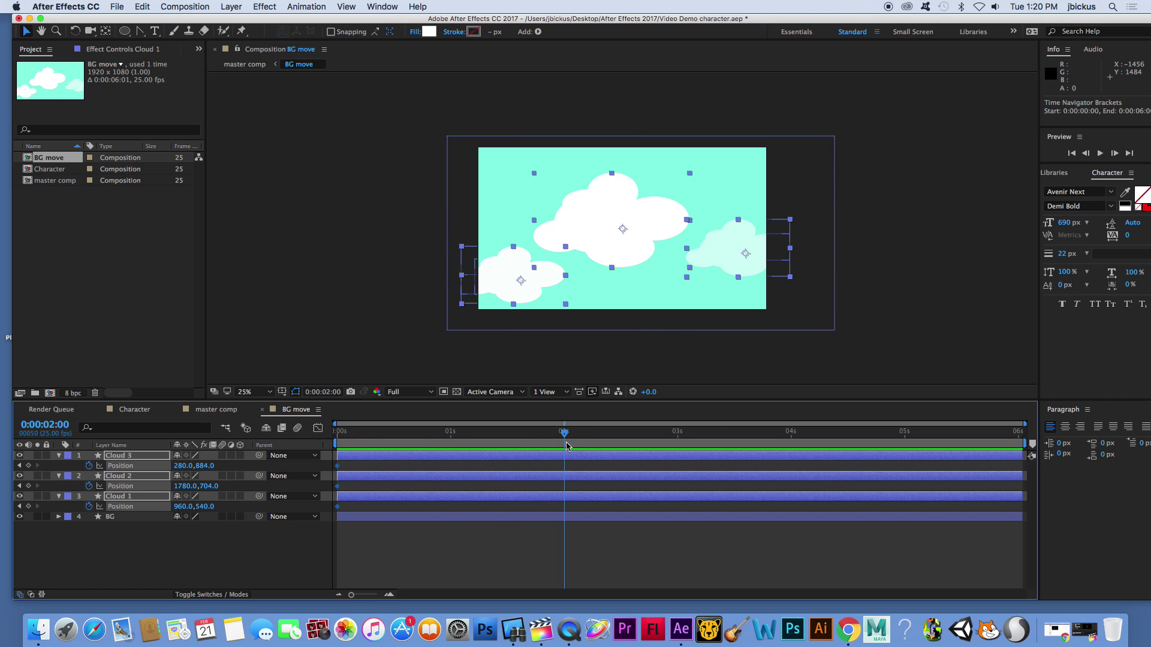
left_click_drag(593, 235, 447, 236)
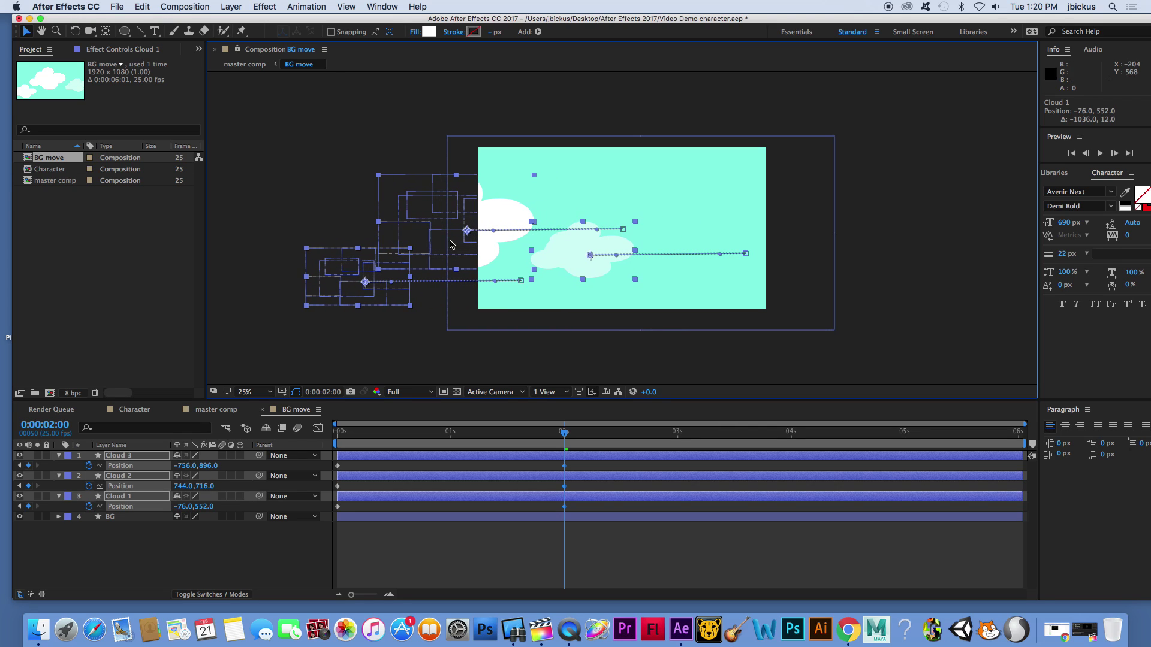
At 0:00:03:12, place Cloud 3 below the frame at about -344, 1648 and Cloud 1 above it at about -756, -384.
left_click_drag(564, 431, 735, 460)
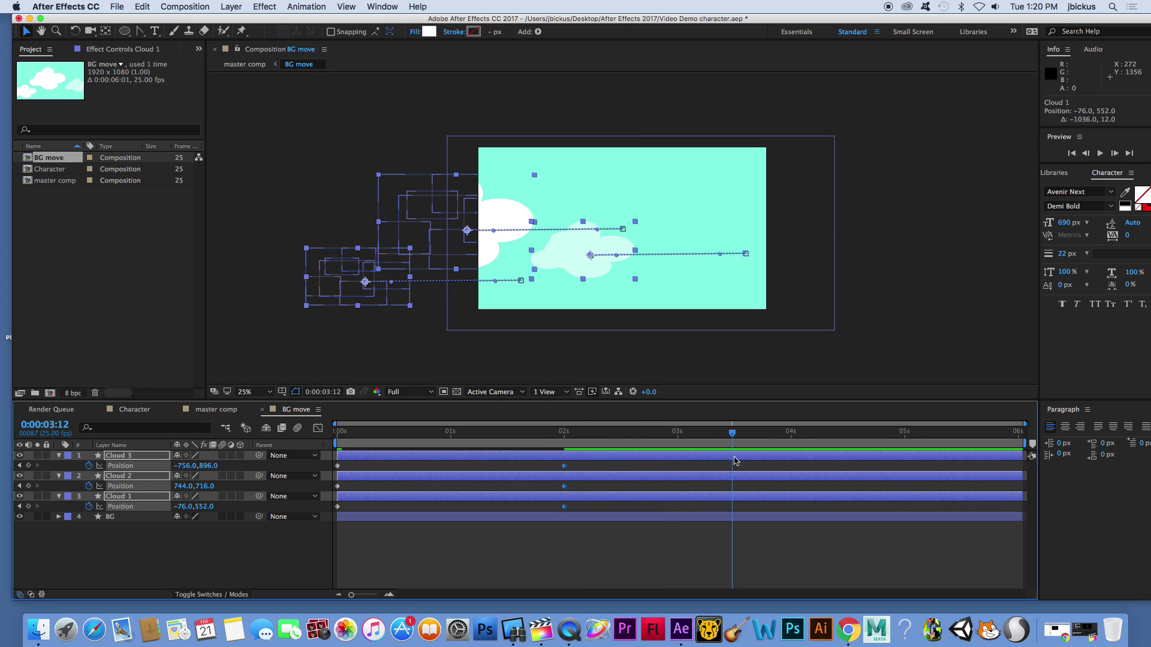
left_click(385, 337)
left_click(362, 282)
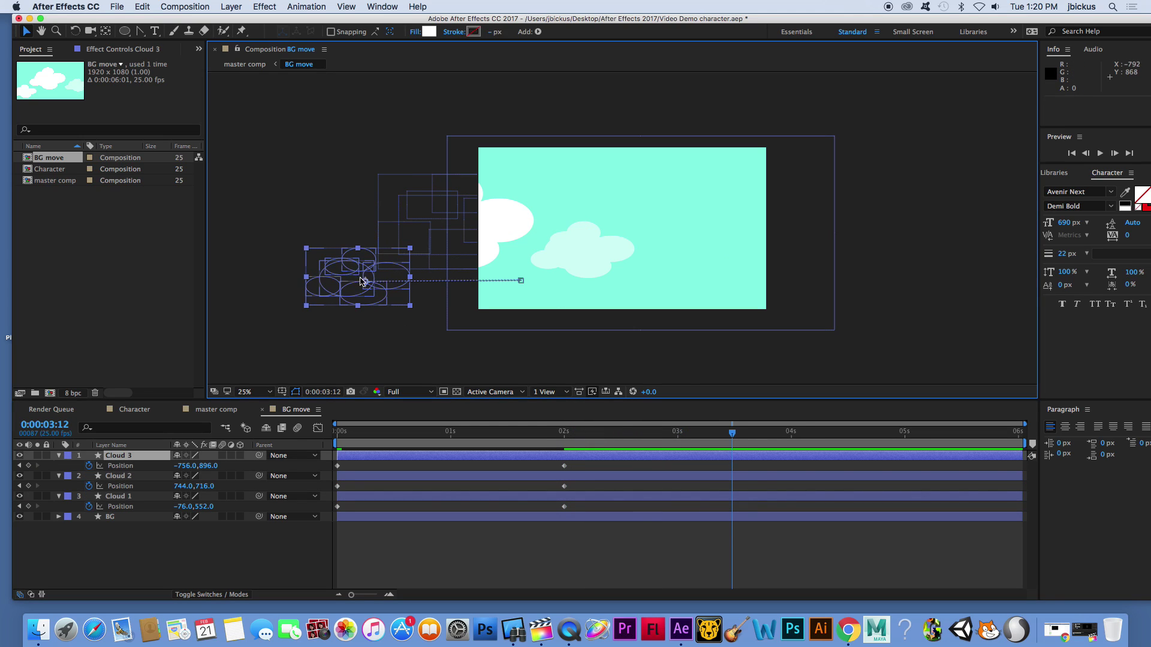
left_click_drag(357, 281, 419, 394)
left_click(420, 217)
left_click_drag(421, 217, 344, 82)
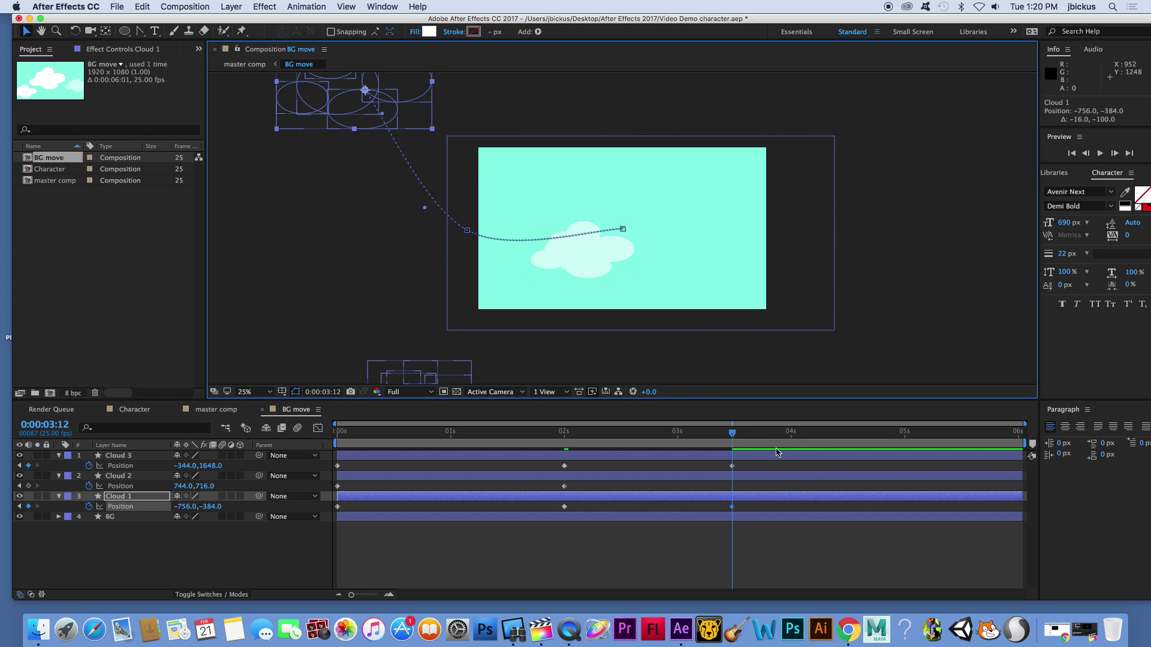
Place Cloud 2 at about 364, 708 at 0:00:03:12, and shift its 2-second position keyframe to 0:00:01:14.
mouse_move(741, 440)
left_mouse_down()
mouse_move(818, 446)
mouse_move(733, 442)
left_mouse_up()
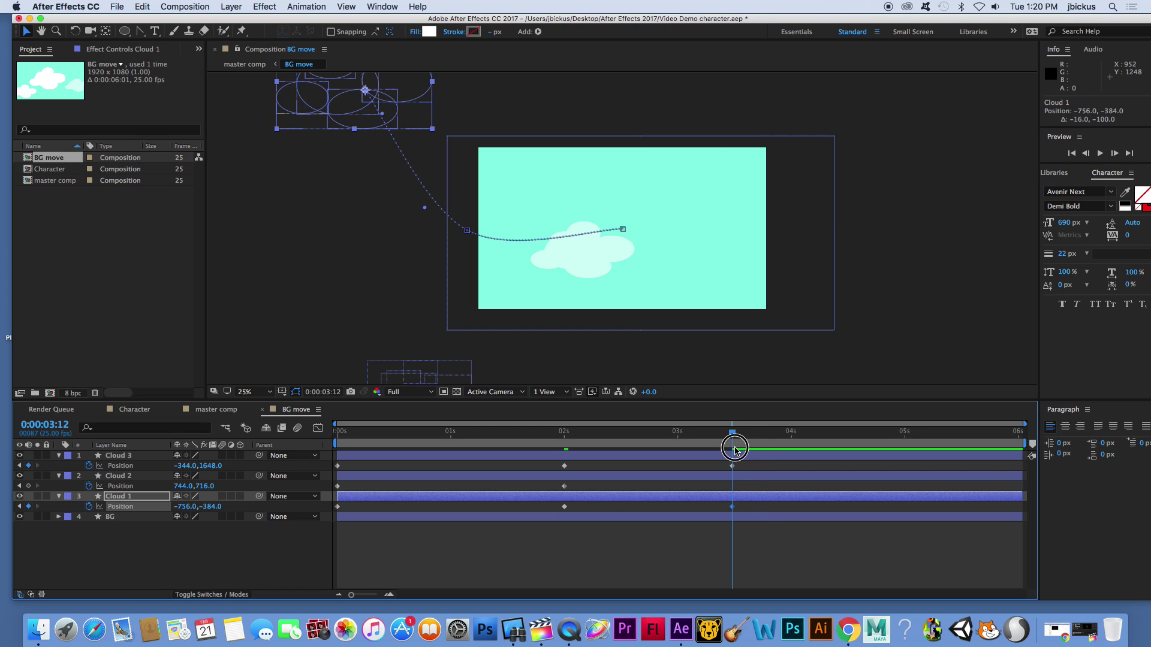
left_click(591, 258)
left_click_drag(590, 257, 523, 251)
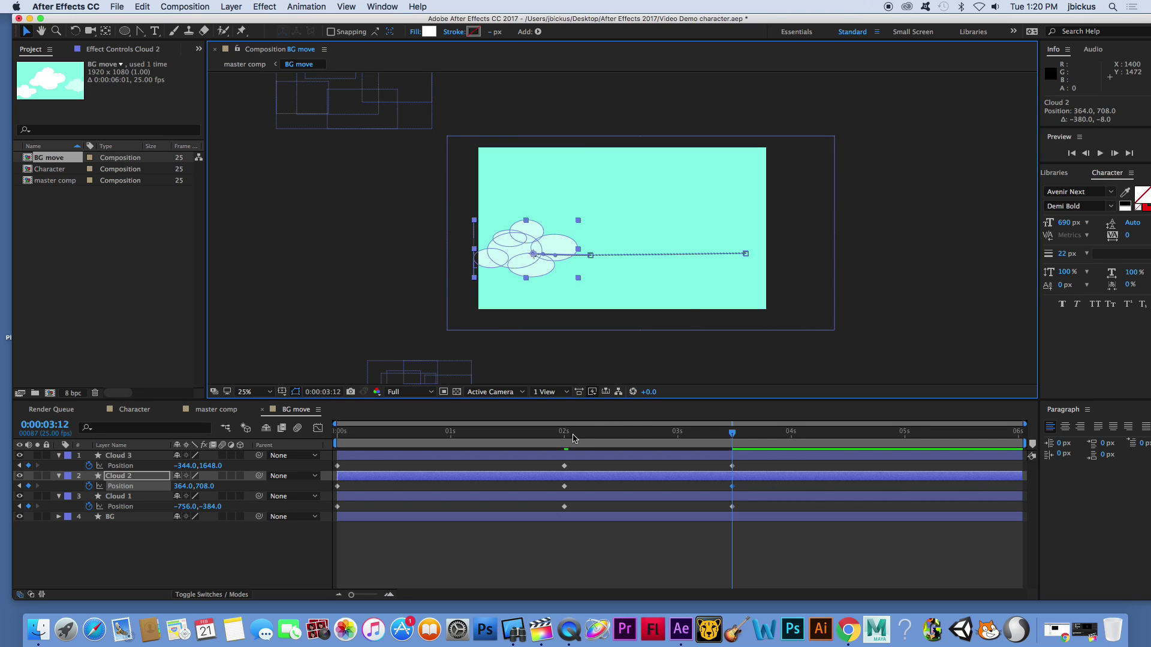
left_click_drag(564, 487, 514, 486)
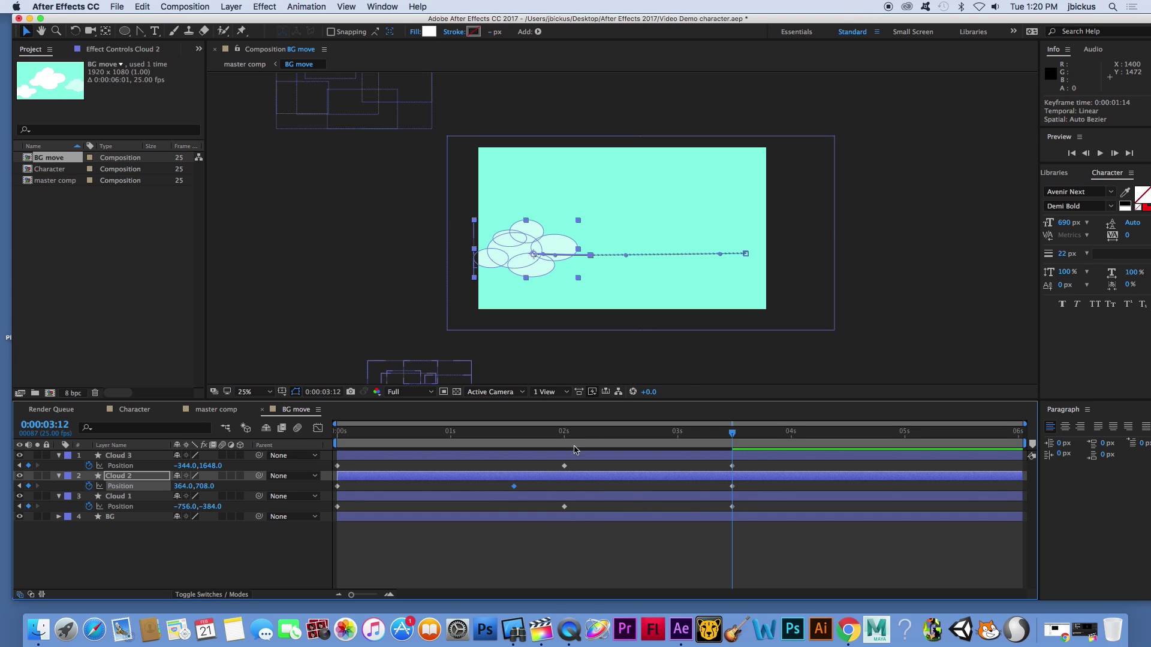
At 0:00:04:09, move Cloud 2 out of frame on the left, to about -544, 696.
left_click_drag(740, 434, 832, 433)
left_click(538, 249)
left_click_drag(538, 246, 402, 245)
Keyframe Cloud 1 beyond the frame's right edge, at about 2672, -196 at 0:00:04:09 and 2632, 564 at 0:00:04:10.
left_click_drag(359, 93, 877, 123)
left_click_drag(833, 436, 838, 435)
left_click_drag(860, 104, 831, 213)
Bring Cloud 1 back in from the right, at about 2260, 572 at 0:00:04:11 and 1504, 588 at 0:00:04:24.
left_click(838, 433)
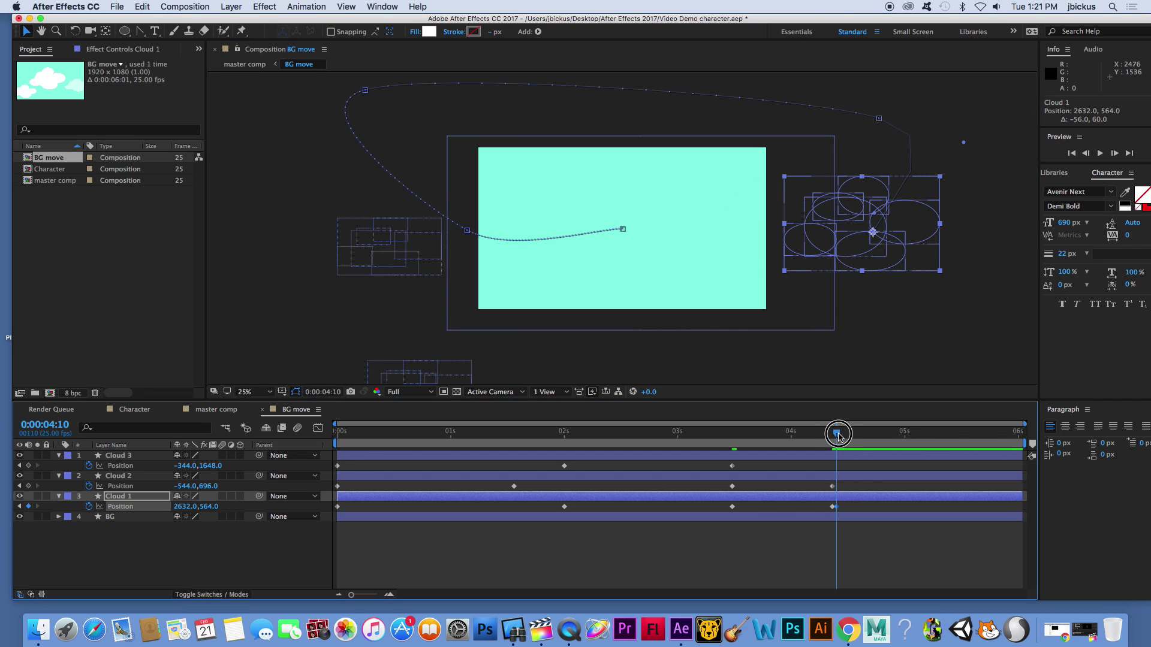
left_click_drag(848, 237, 791, 237)
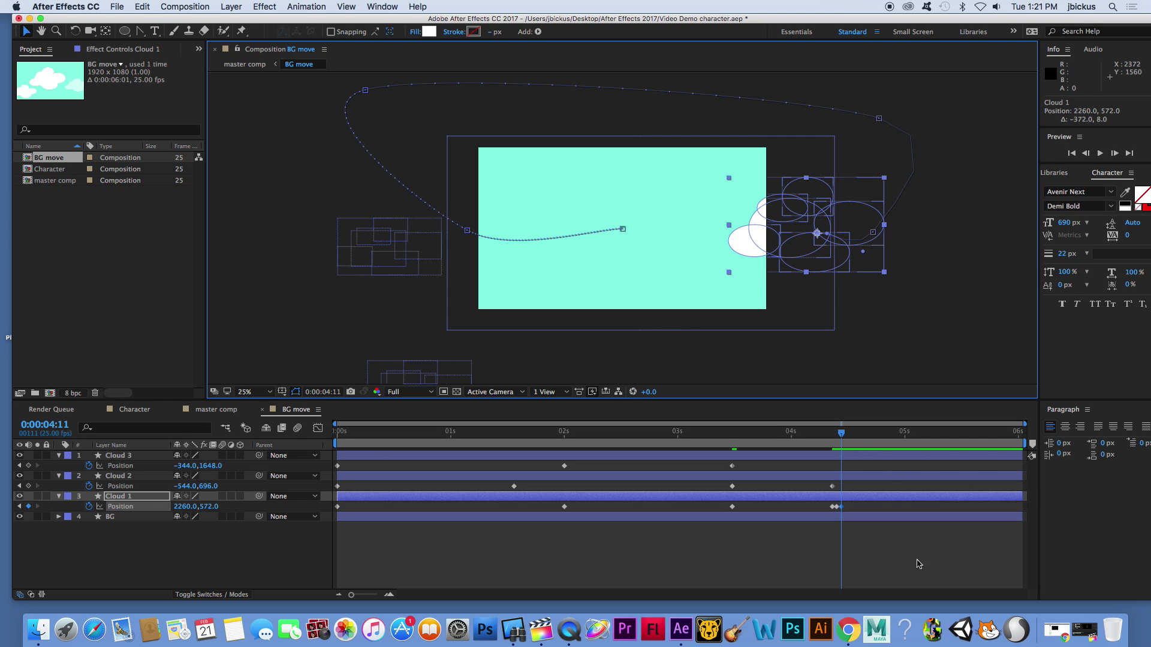
left_click_drag(844, 434, 904, 439)
left_click_drag(794, 240, 685, 232)
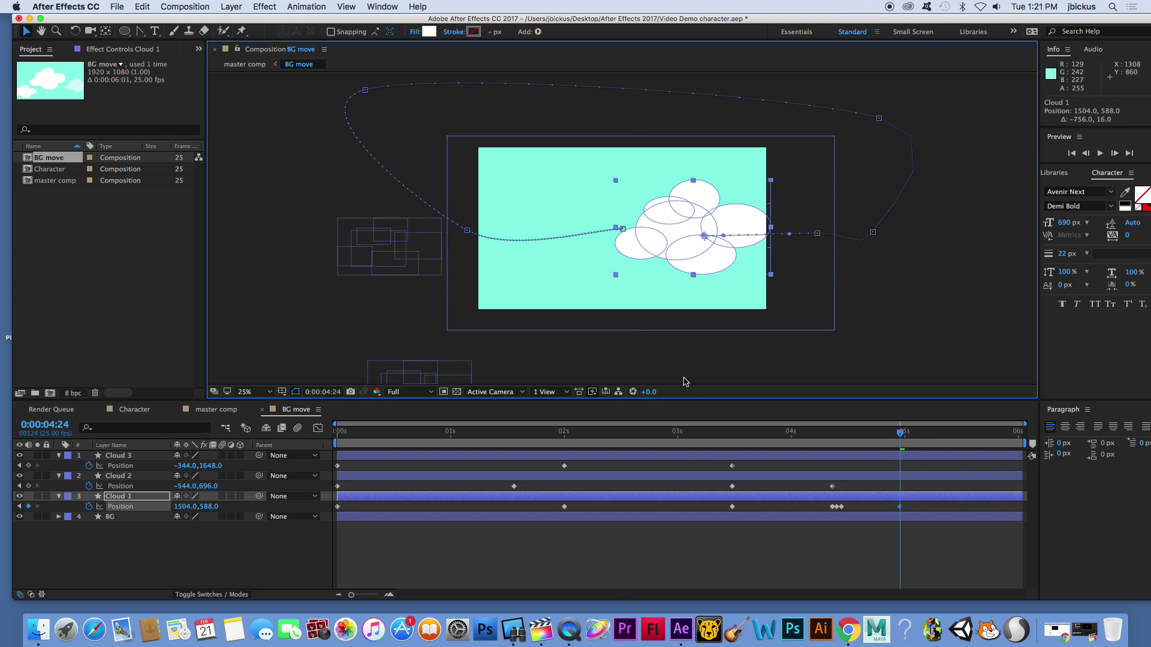
Try to lower Cloud 2 to about -468, 1376 at 0:00:04:09, and undo the move.
left_click(428, 478)
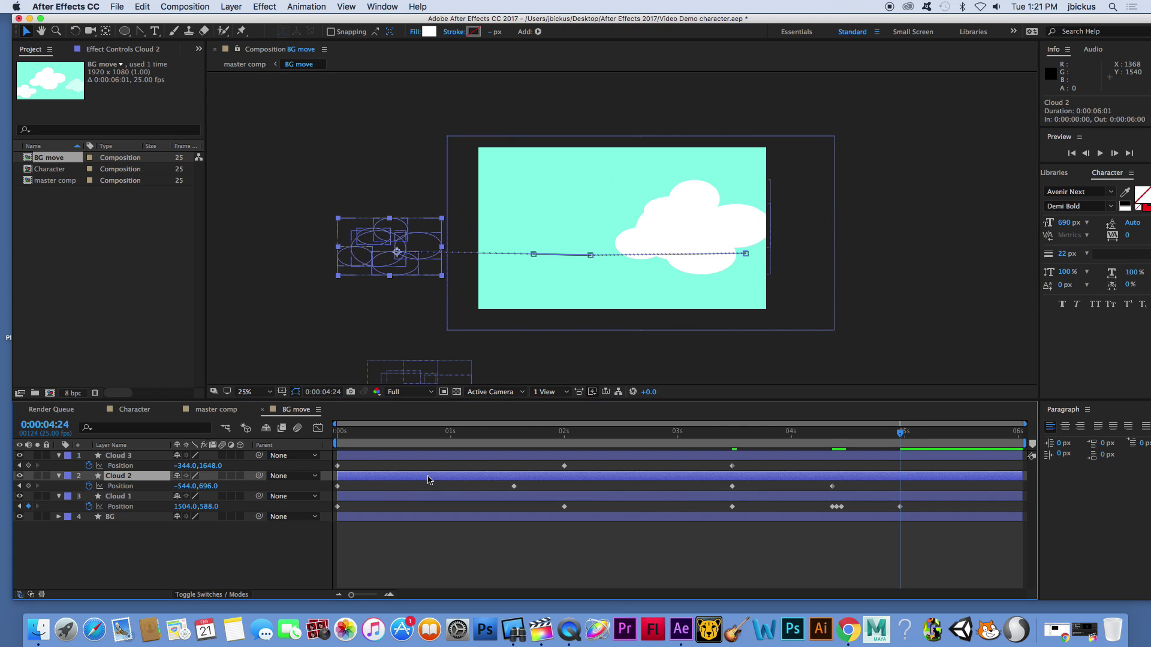
left_click_drag(806, 434, 832, 438)
left_click_drag(387, 252, 410, 351)
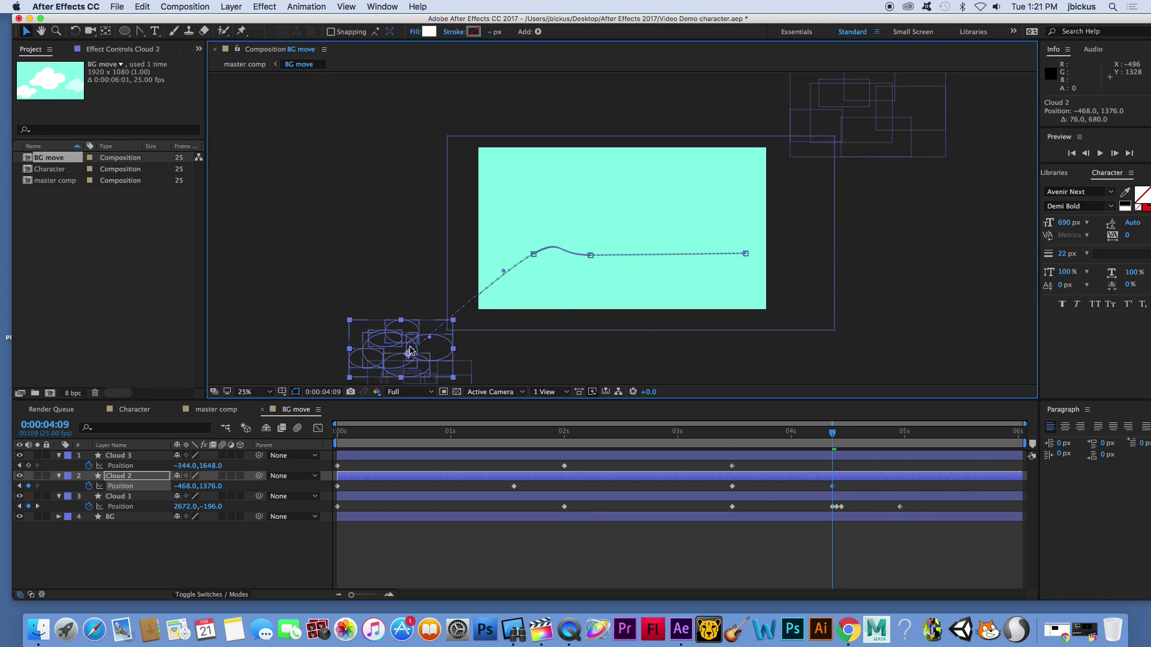
key("super+z")
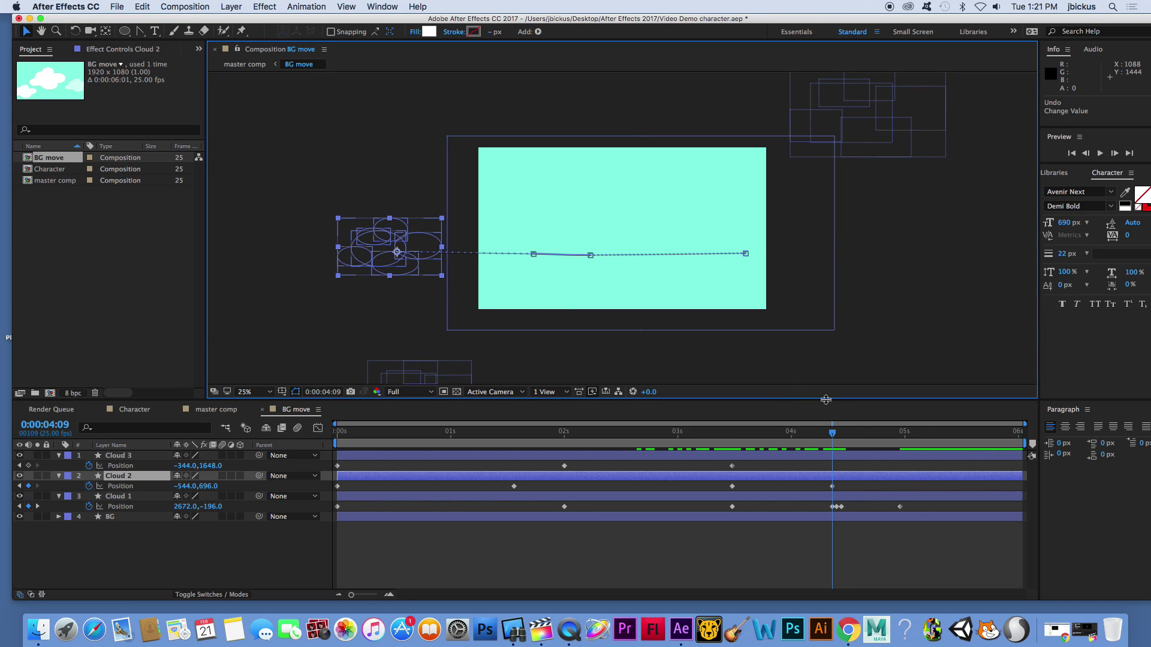
Route Cloud 2 beneath the frame, at about -528, 1284 at 0:00:04:11 and 1532, 1432 at 0:00:04:12.
left_click_drag(832, 433, 840, 437)
left_click_drag(419, 247, 422, 335)
left_click(844, 441)
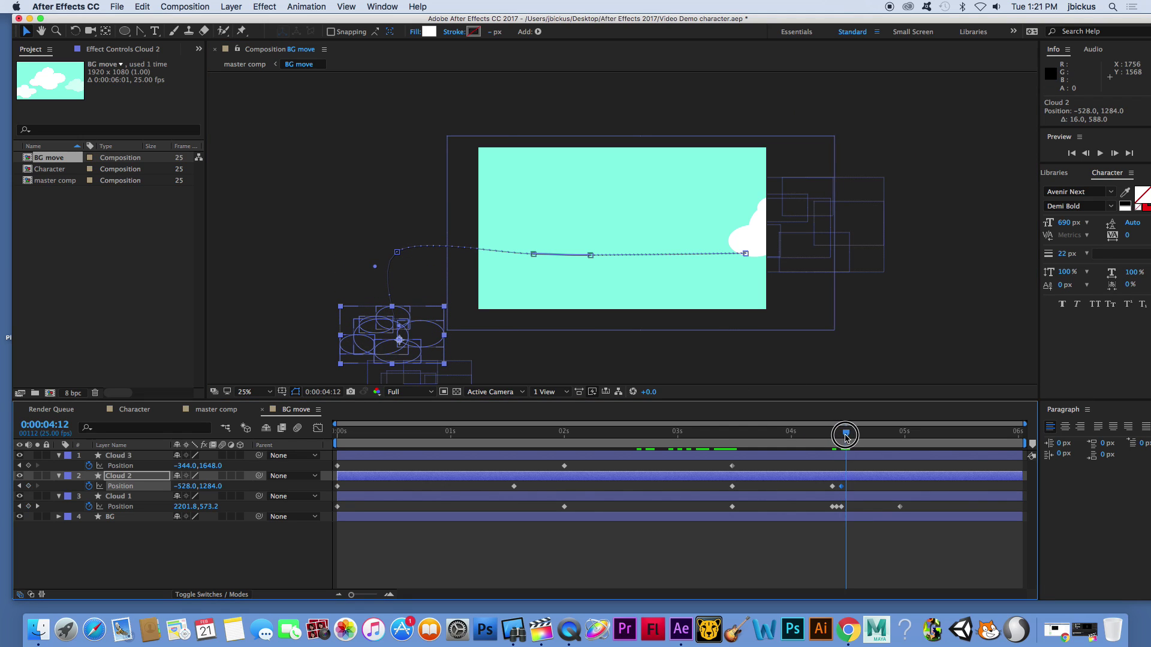
left_click_drag(455, 365, 763, 361)
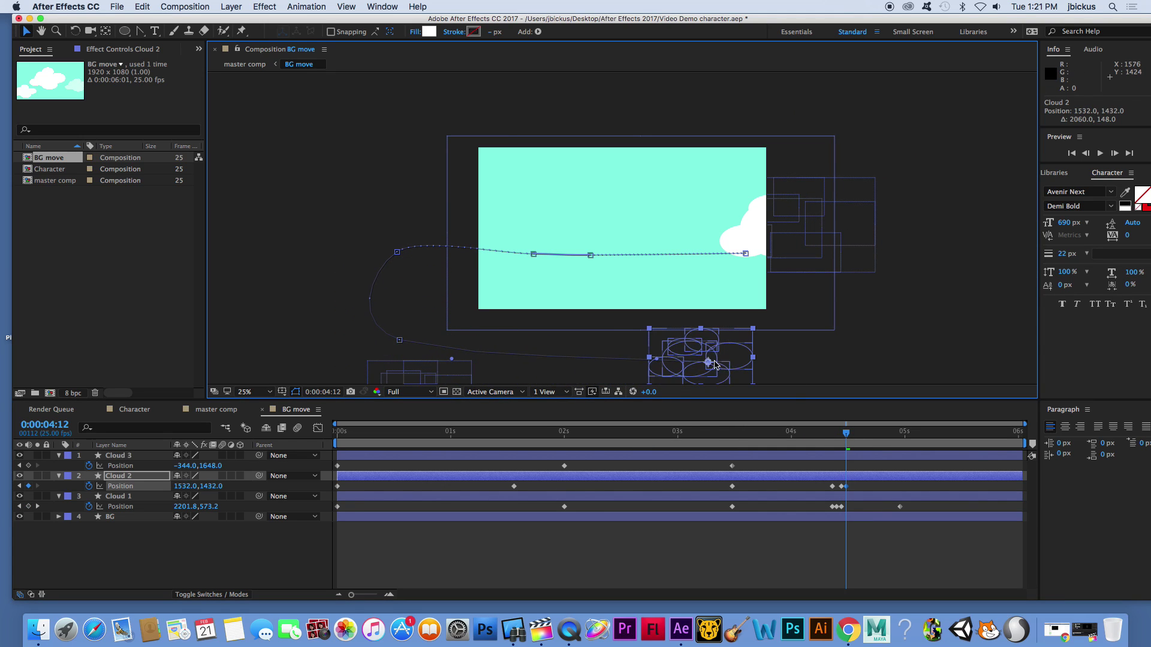
At 0:00:05:00, place Cloud 2 outside the frame's right edge, at about 2652, 784.
left_click_drag(846, 437, 905, 442)
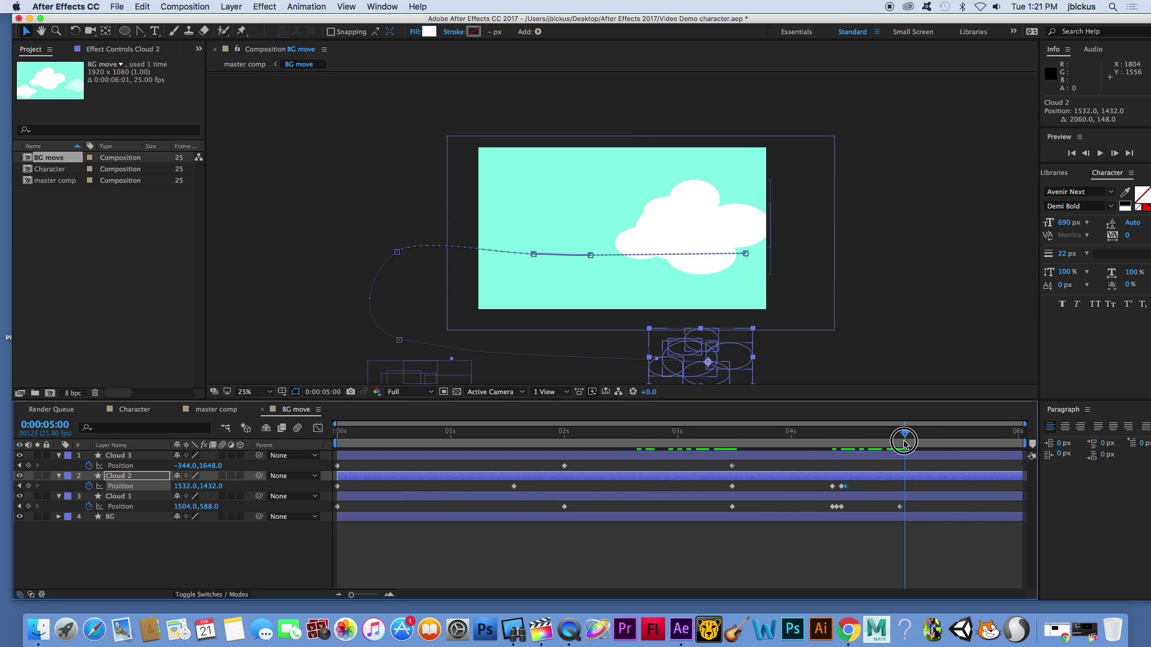
left_click_drag(708, 362, 874, 272)
left_click(909, 434)
left_click_drag(909, 434, 941, 441)
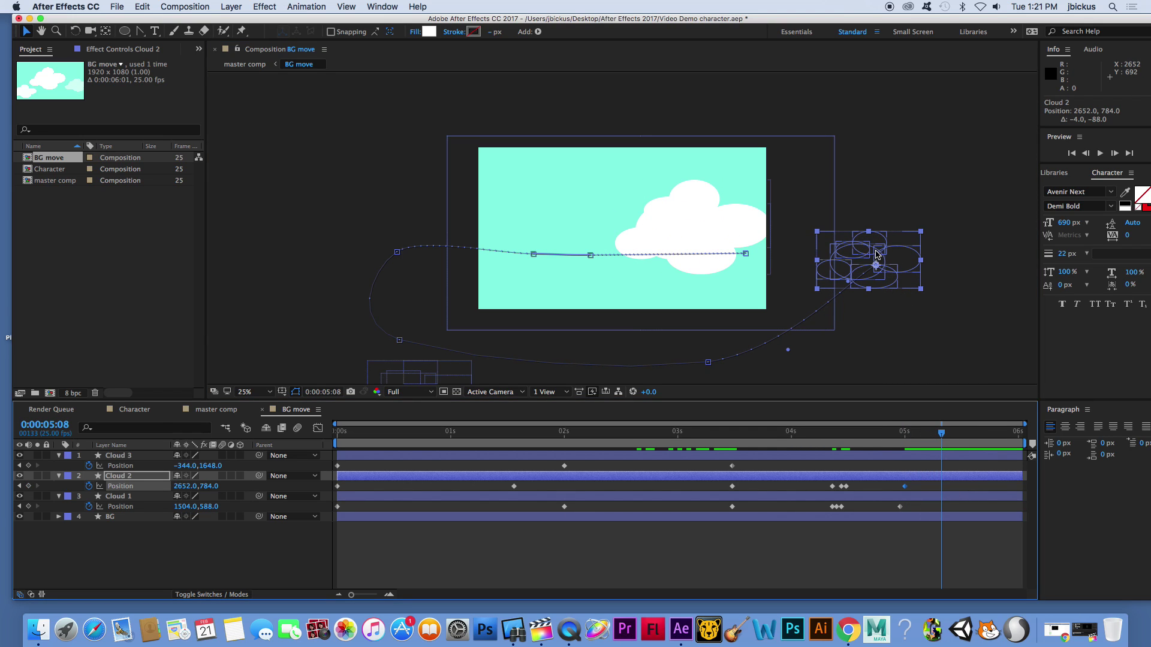
left_click_drag(943, 437, 995, 446)
Copy Cloud 2's first position keyframe and paste it at 0:00:06:00.
left_click(338, 487)
left_click(333, 436)
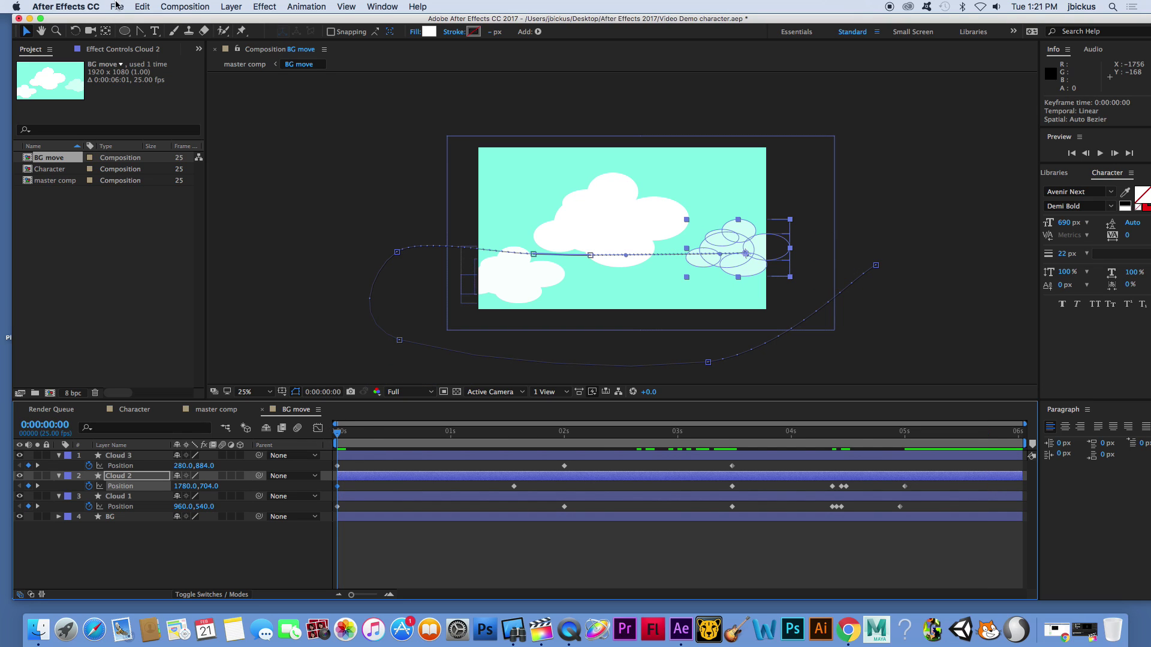
left_click(142, 6)
left_click(157, 76)
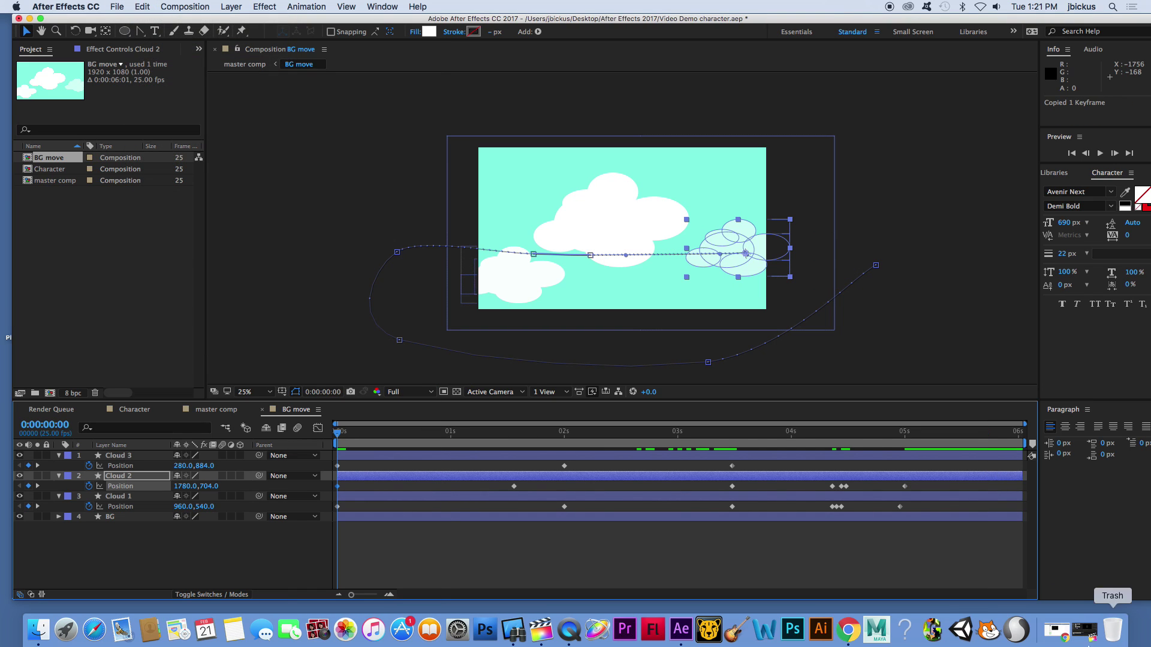
left_click_drag(967, 434, 1021, 439)
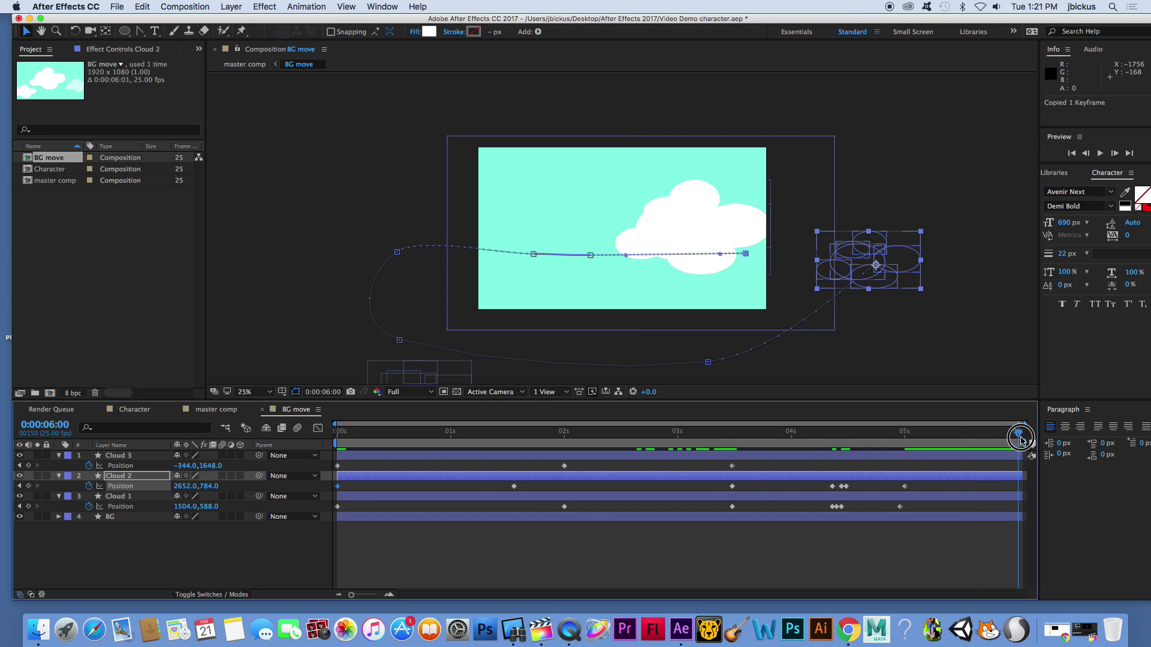
key("super+v")
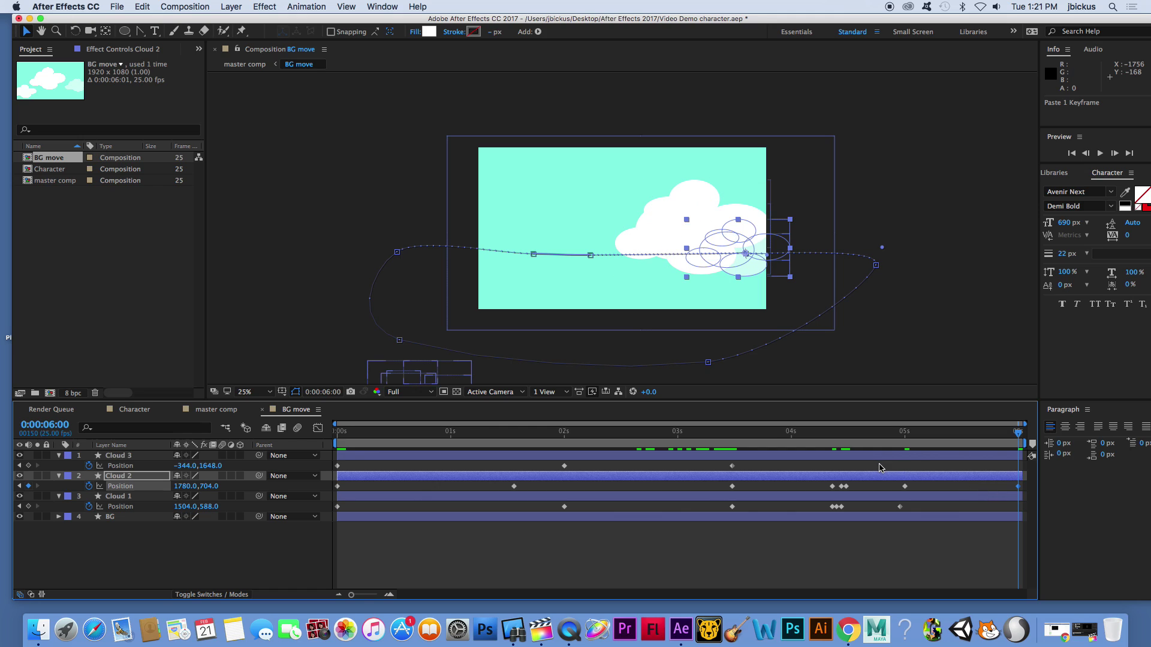
Copy Cloud 1's position keyframe from 0:00:00:00 and paste it at 0:00:06:00.
left_click_drag(391, 432, 337, 433)
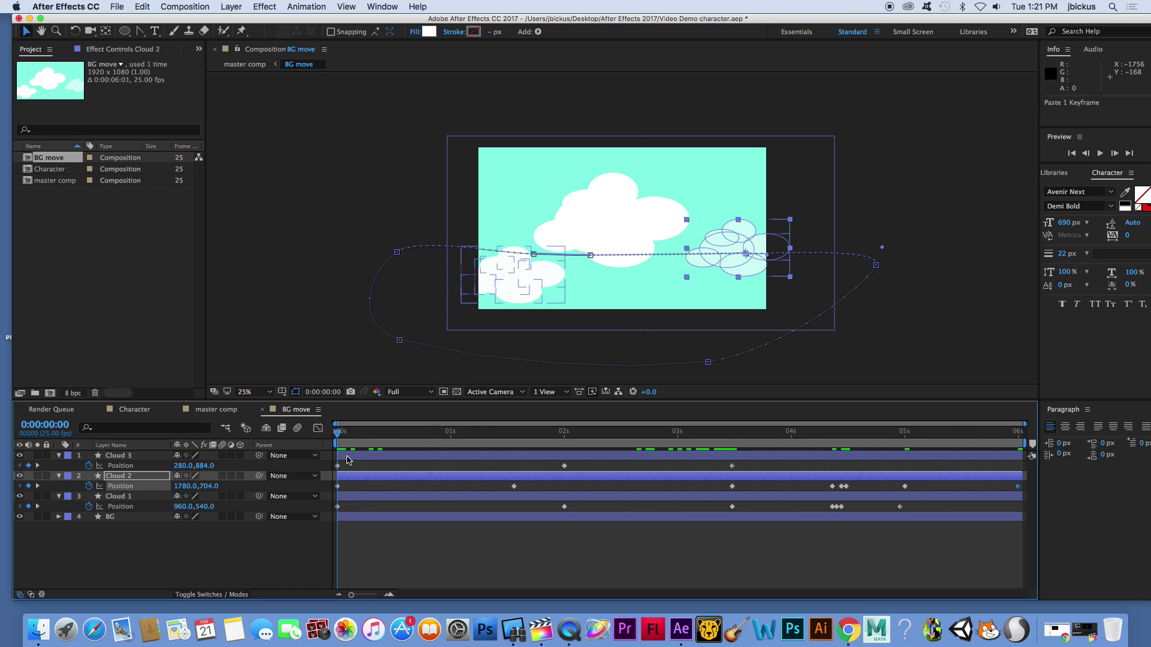
left_click(347, 460)
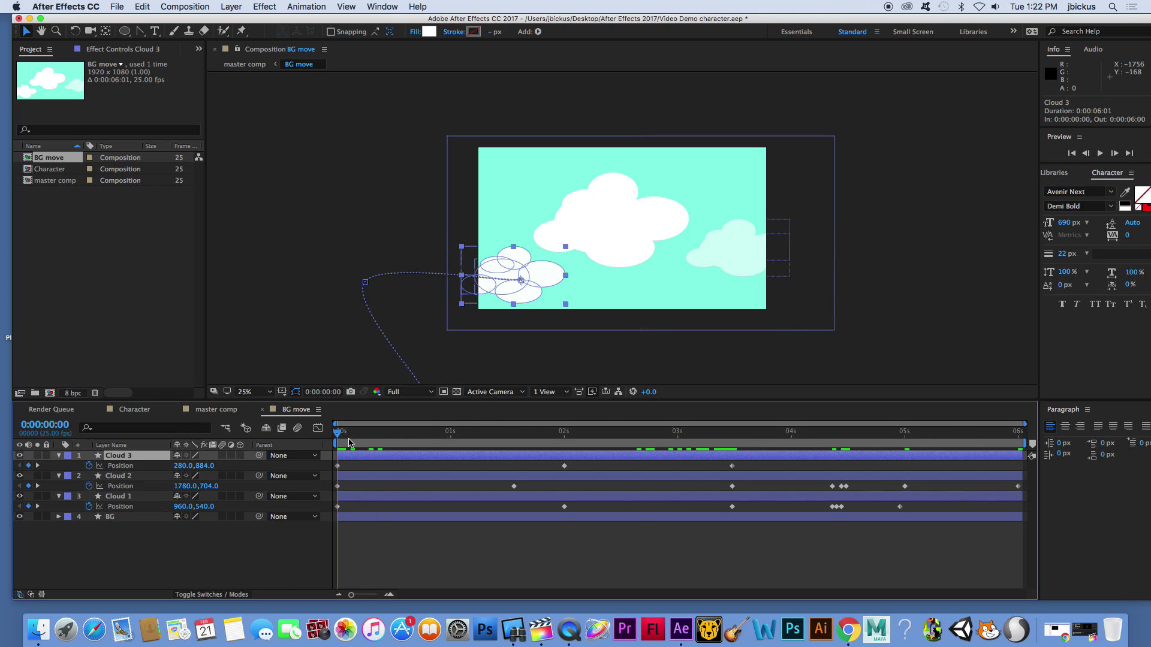
left_click(355, 498)
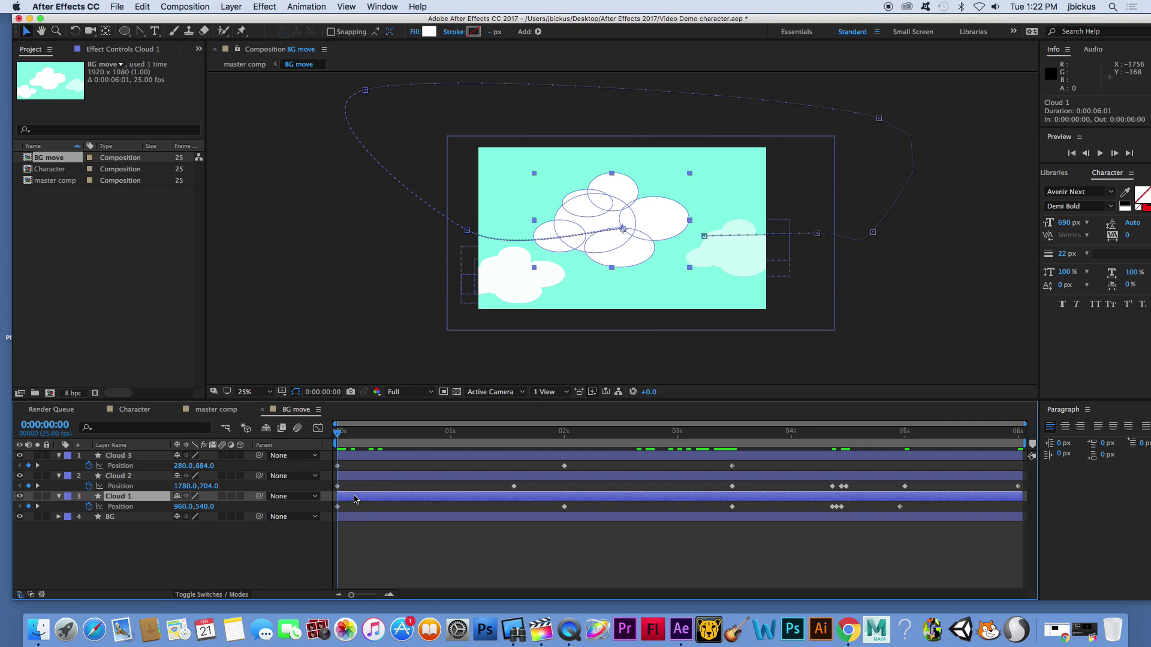
left_click(338, 507)
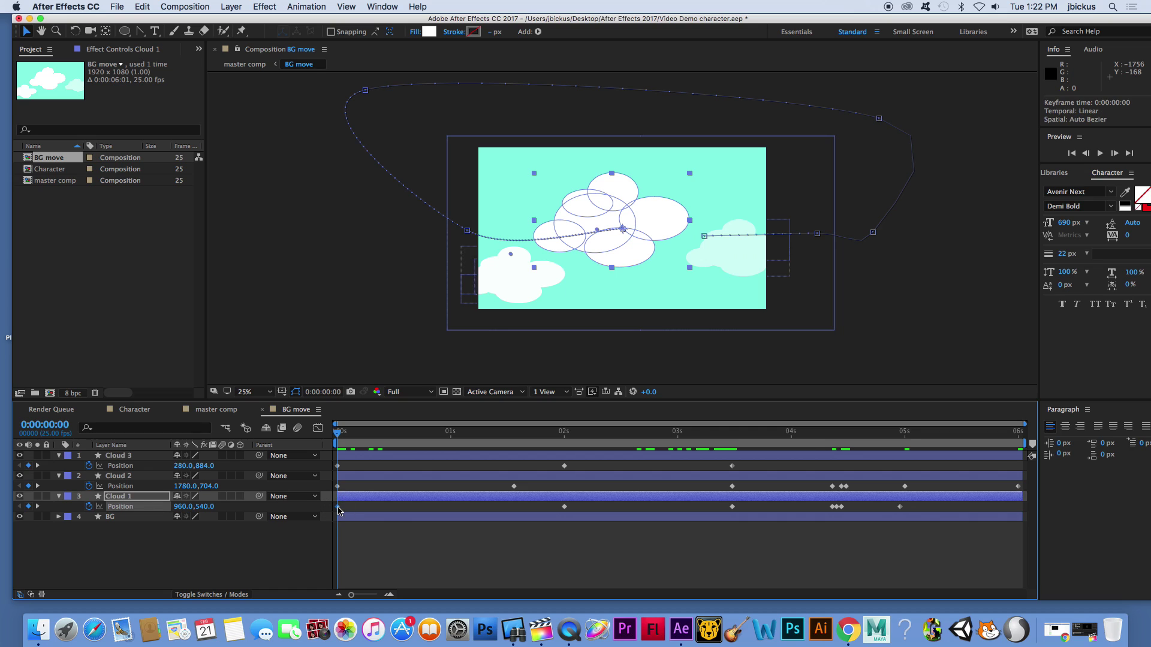
key("super+c")
left_click_drag(997, 434, 1020, 436)
key("super+v")
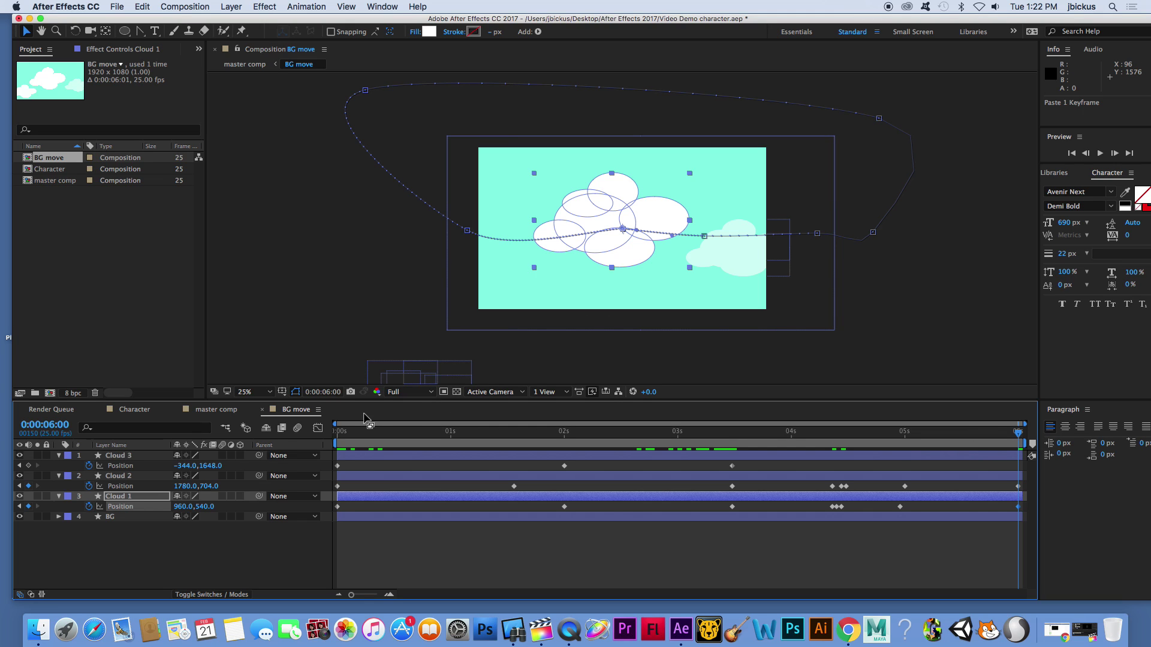
Scrub through the animation from the start to 0:00:04:09 to check the clouds' movement.
left_click(345, 438)
left_click_drag(345, 438, 831, 478)
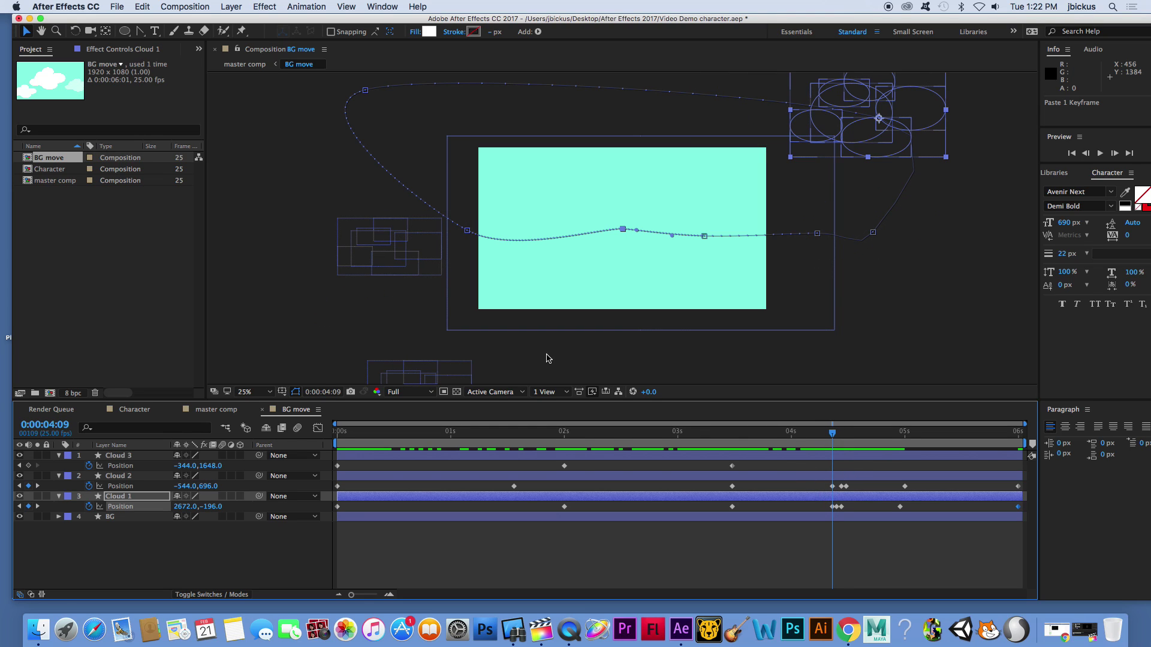
At 0:00:04:00, place Cloud 3 outside the frame's lower-right corner, at about 2552, 1416.
left_click(558, 456)
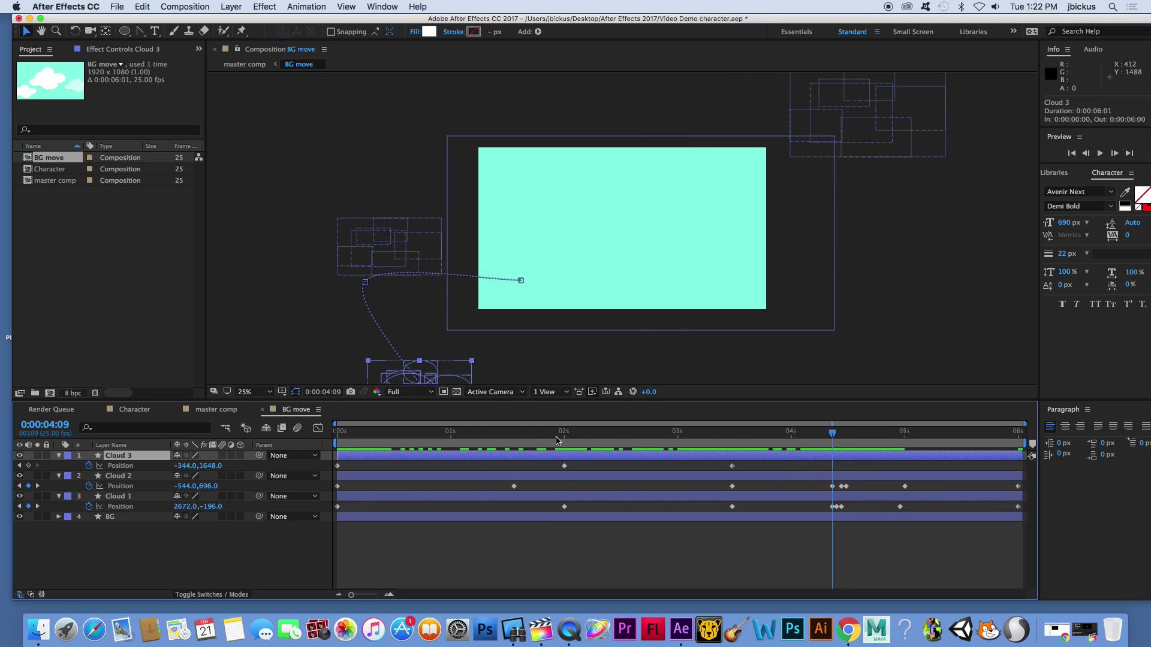
left_click(790, 478)
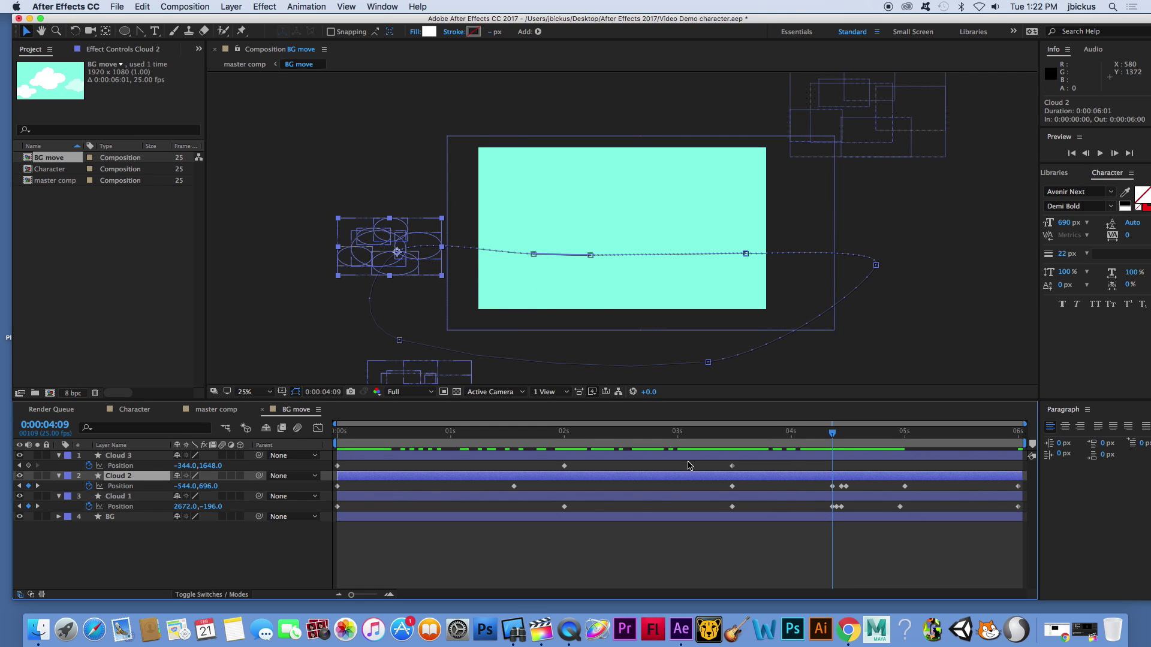
mouse_move(843, 436)
left_mouse_down()
mouse_move(866, 437)
mouse_move(832, 441)
left_mouse_up()
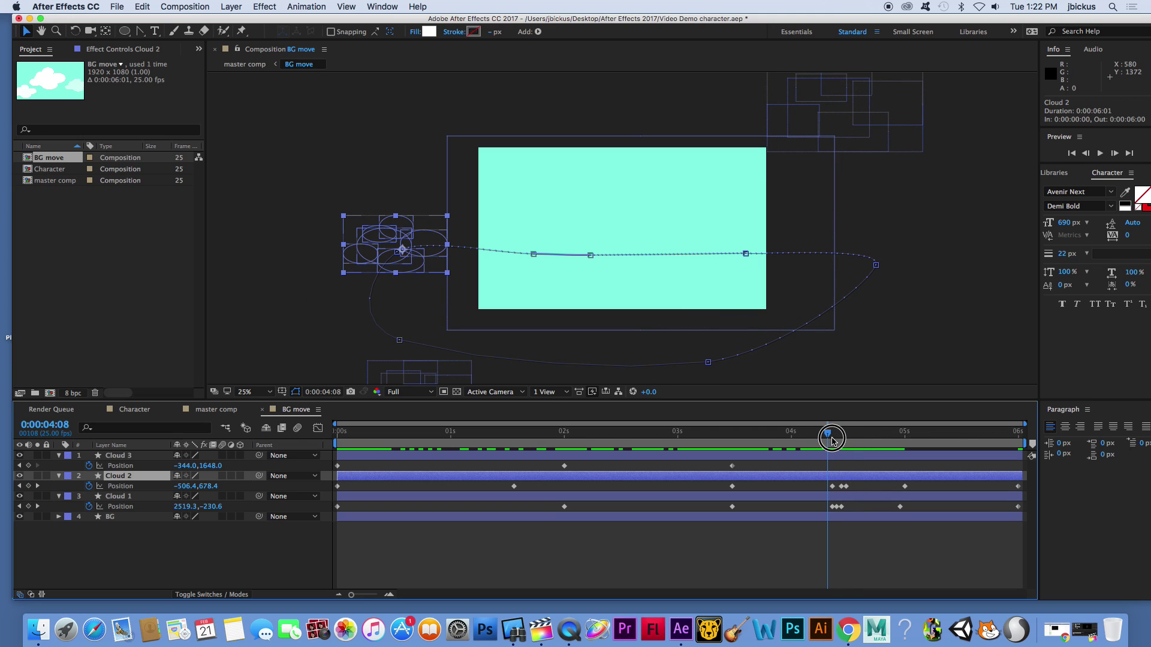
left_click(541, 456)
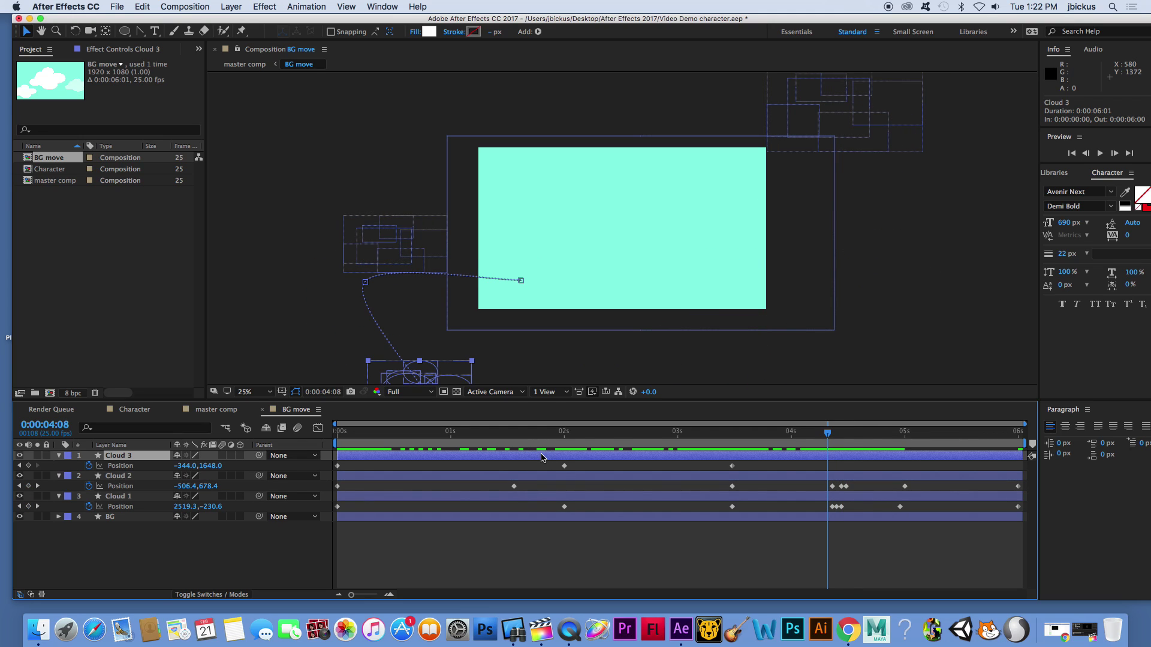
left_click_drag(823, 436, 791, 435)
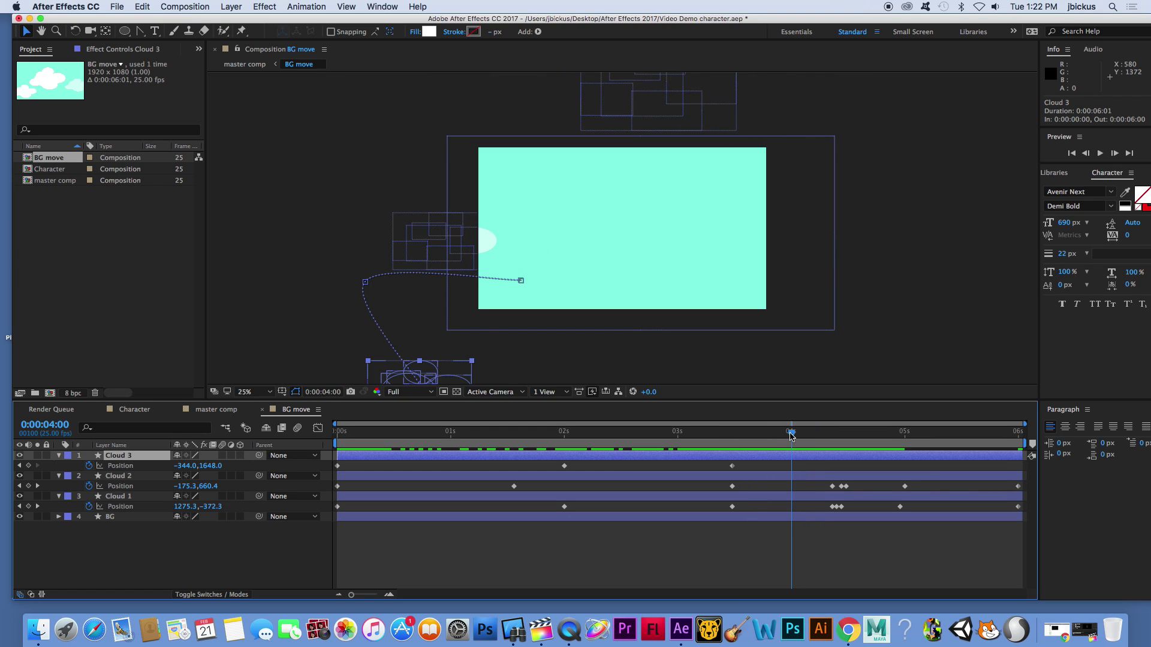
left_click_drag(421, 373, 861, 370)
Keyframe Cloud 3 outside the frame's right edge, at about 2848, 772 at 0:00:04:17 and about 2816, 772 at 0:00:05:19.
left_click_drag(800, 432, 868, 440)
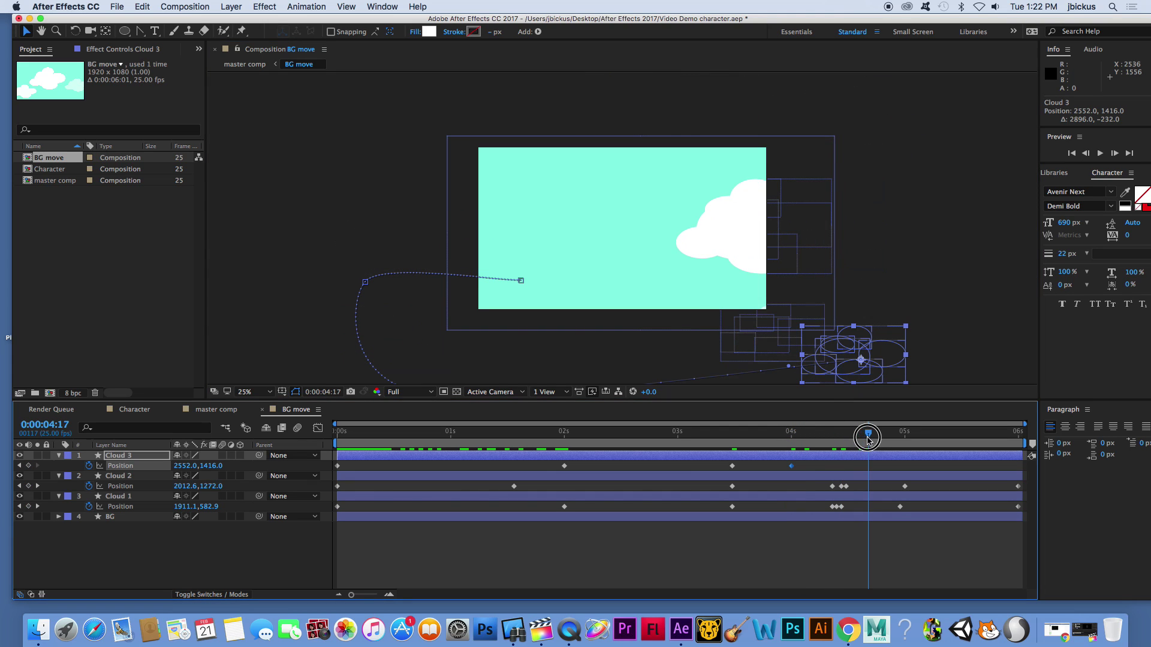
left_click_drag(851, 346, 896, 249)
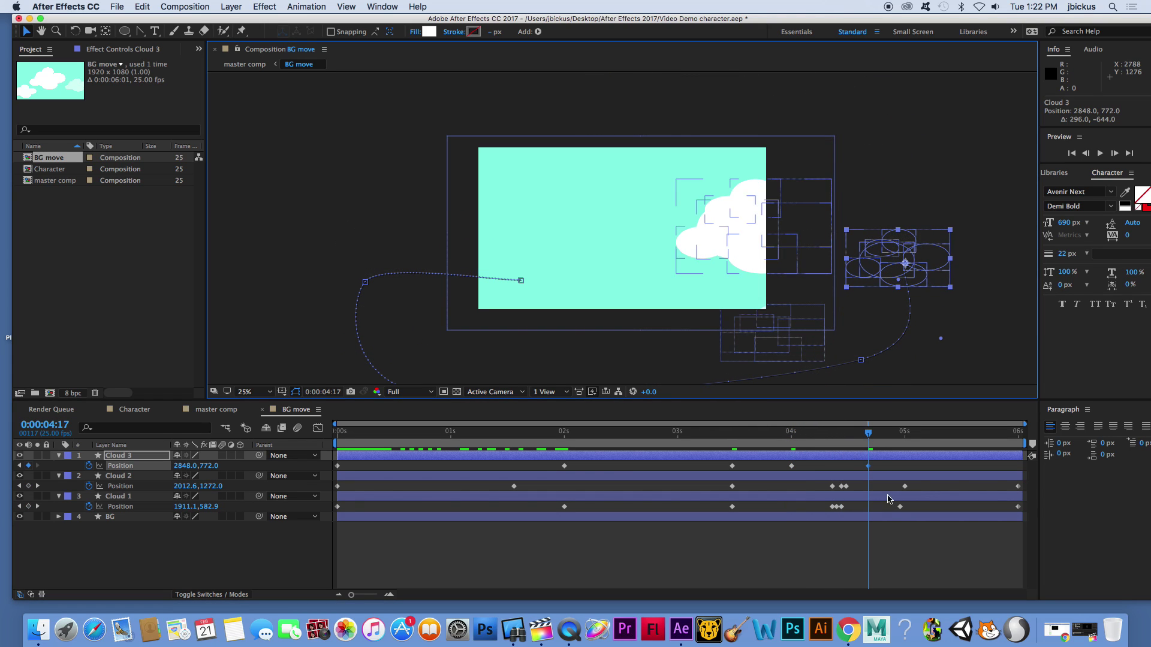
left_click_drag(871, 438, 992, 449)
left_click_drag(889, 268, 884, 268)
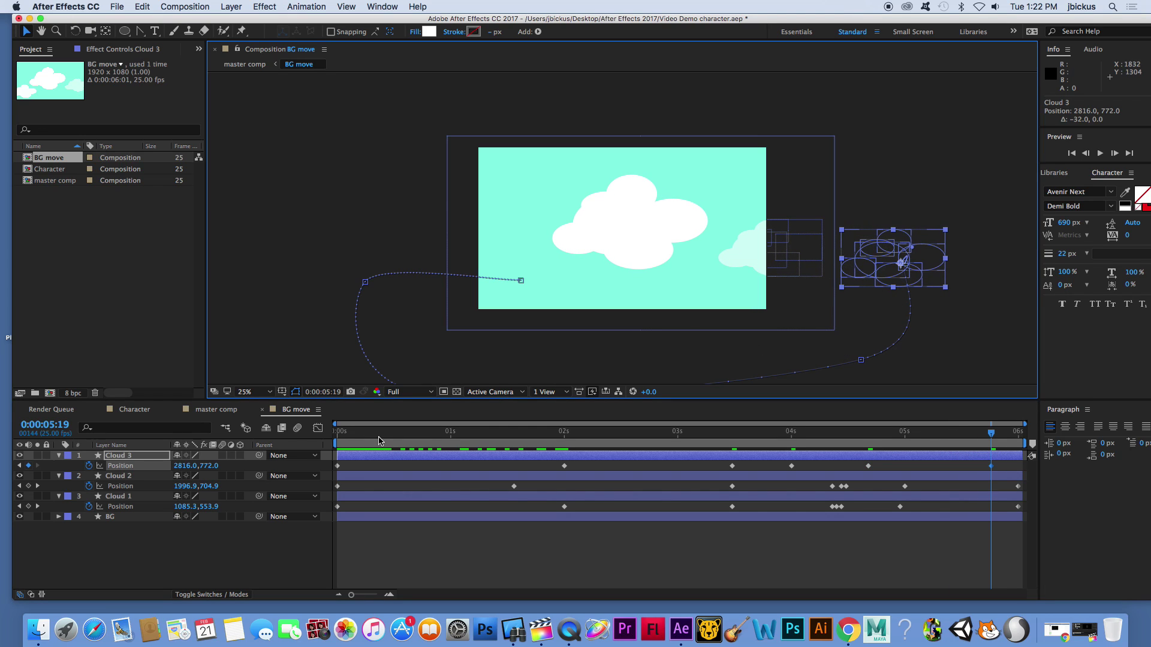
Copy Cloud 3's first position keyframe and paste it at 0:00:06:00.
left_click(337, 436)
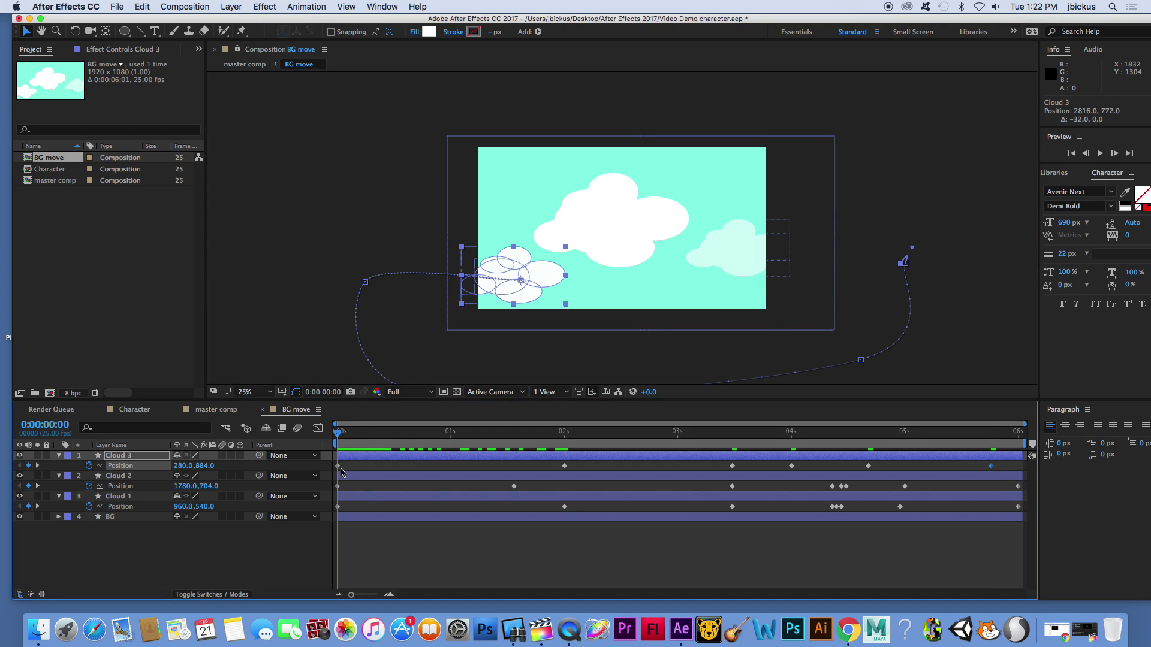
left_click(142, 6)
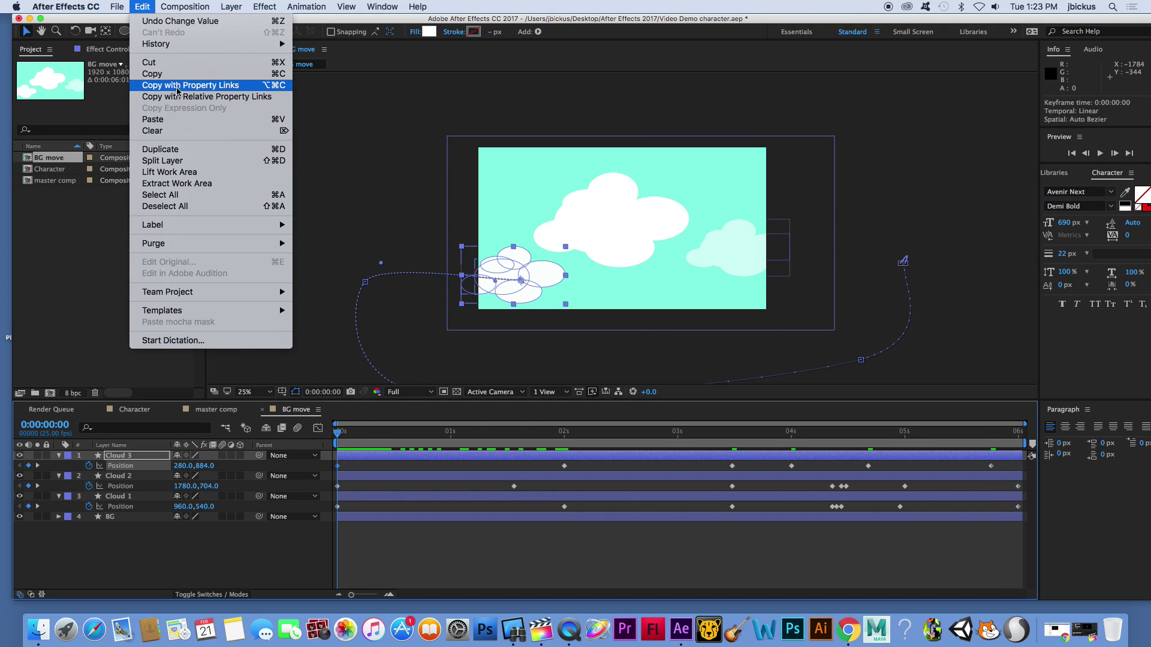
left_click(168, 73)
left_click(1019, 448)
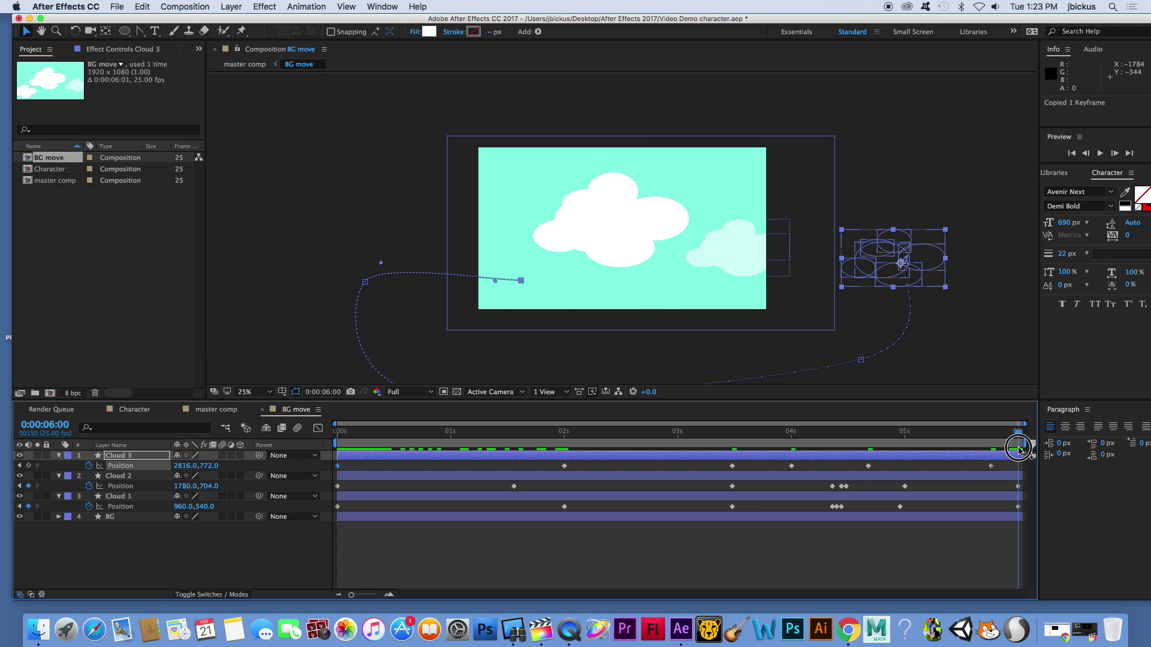
left_click(142, 7)
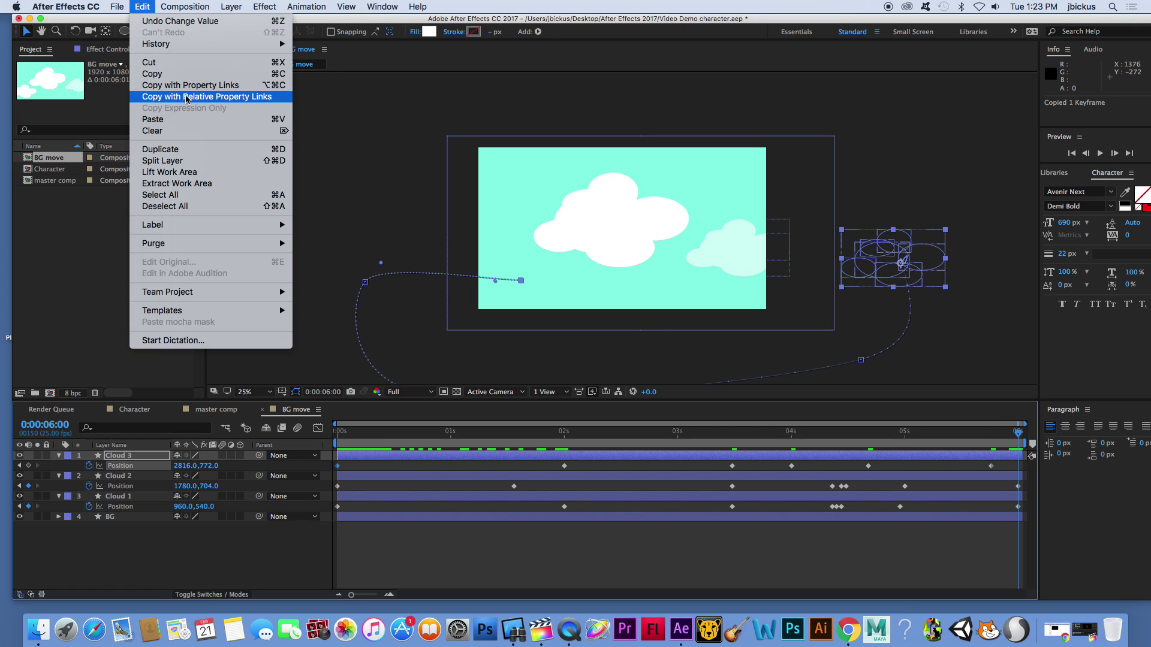
left_click(175, 118)
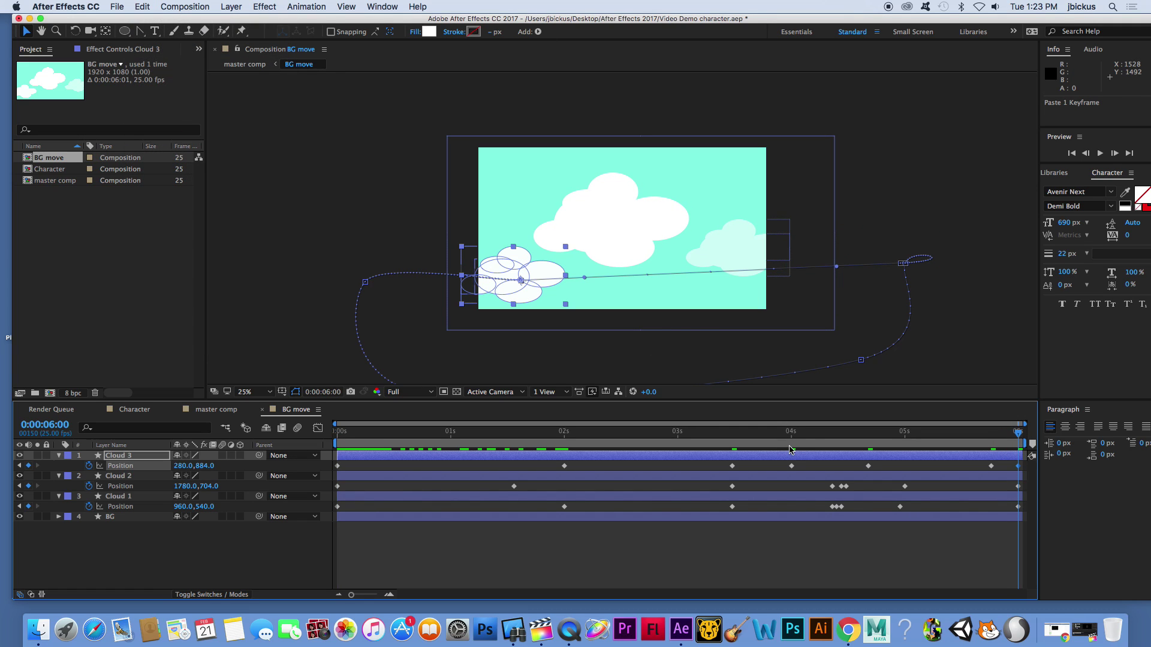
Preview the loop and shift Cloud 3's four off-screen position keyframes after 0:00:02:00 earlier, with the last one at 0:00:04:00.
left_click_drag(362, 435, 316, 432)
key("space")
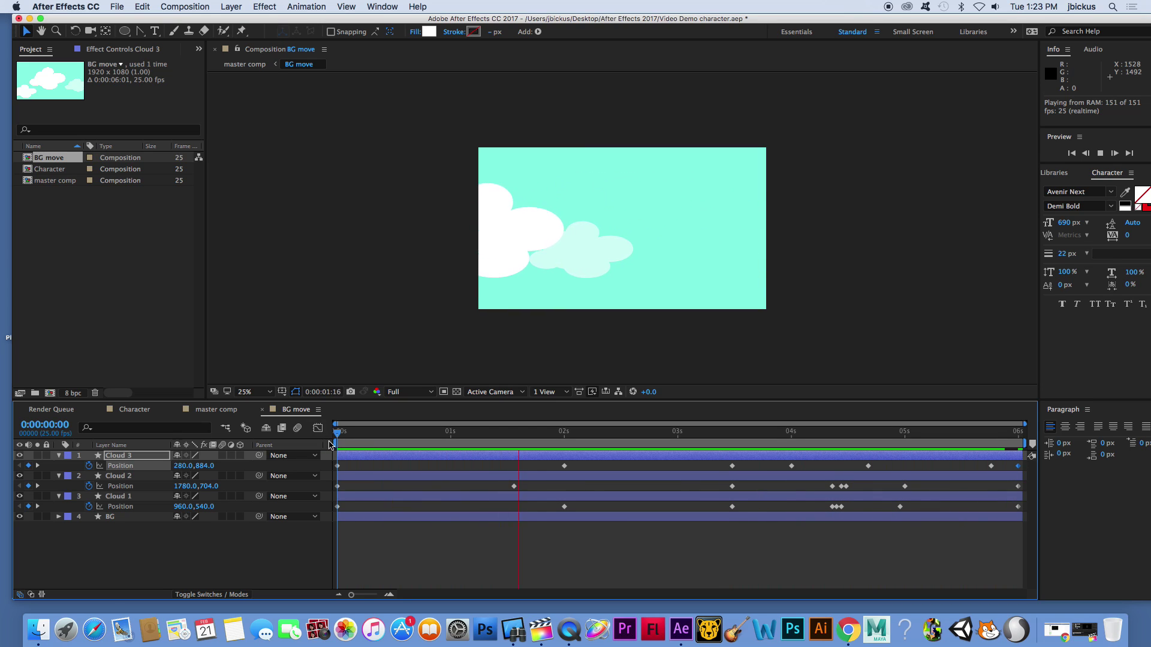
left_click(364, 447)
left_click_drag(991, 466, 899, 466)
left_click_drag(731, 467, 660, 466)
left_click_drag(832, 467, 786, 467)
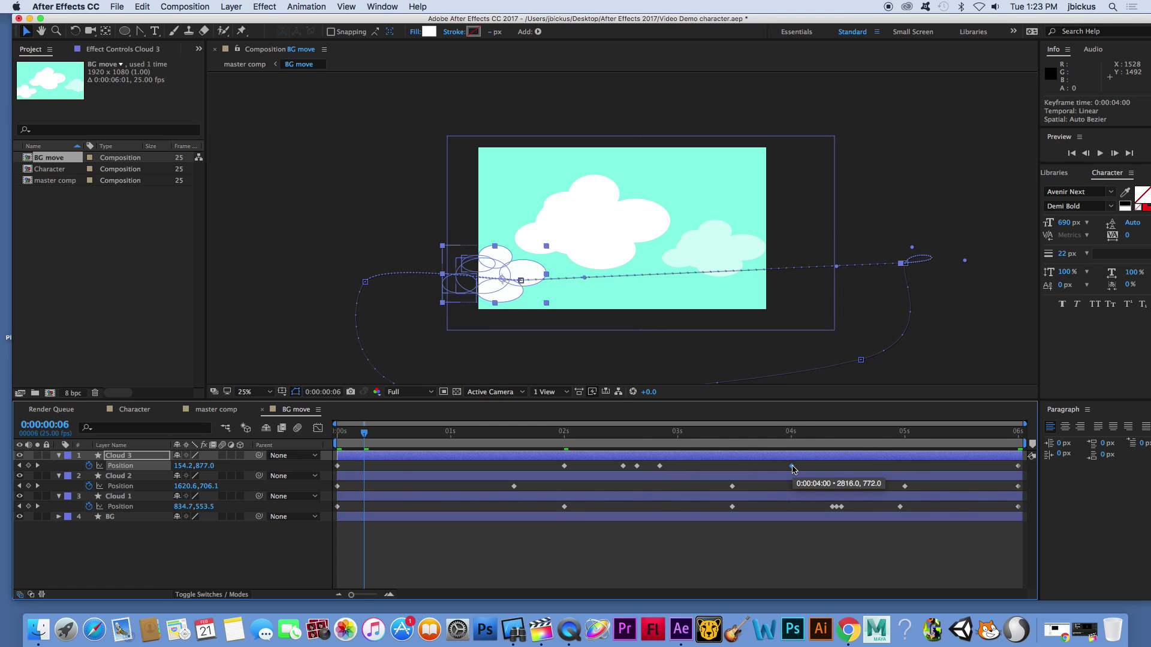
Play the cloud animation from the start and scrub to 0:00:05:01 to check Cloud 3's timing.
left_click_drag(344, 440, 329, 437)
key("space")
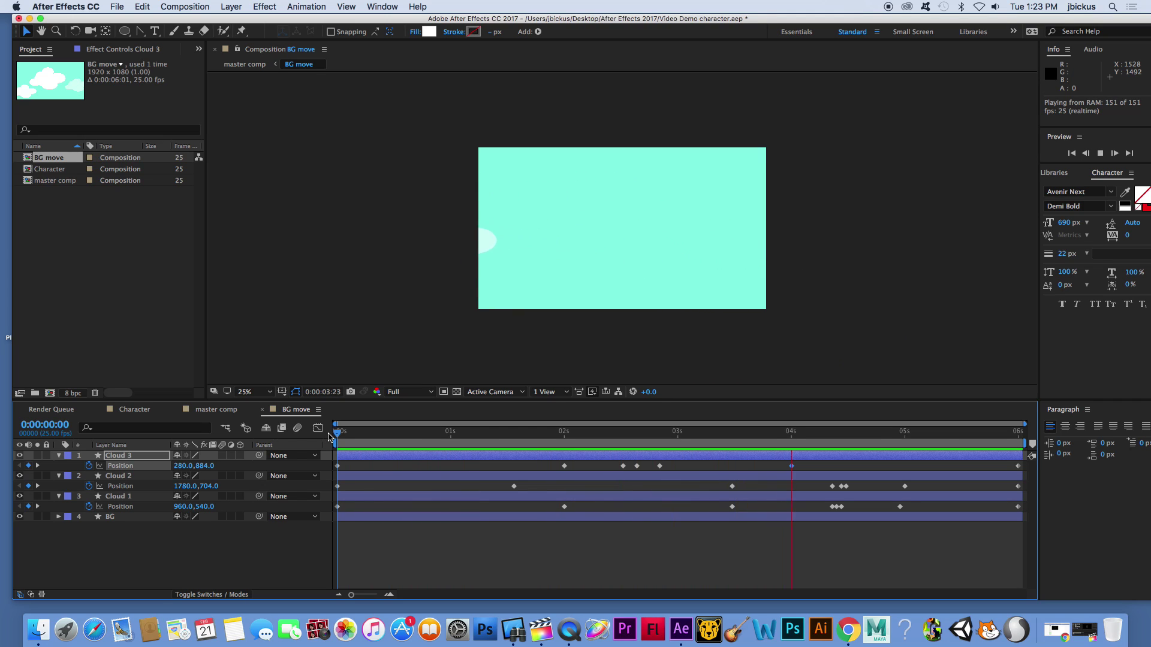
left_click_drag(651, 442, 910, 455)
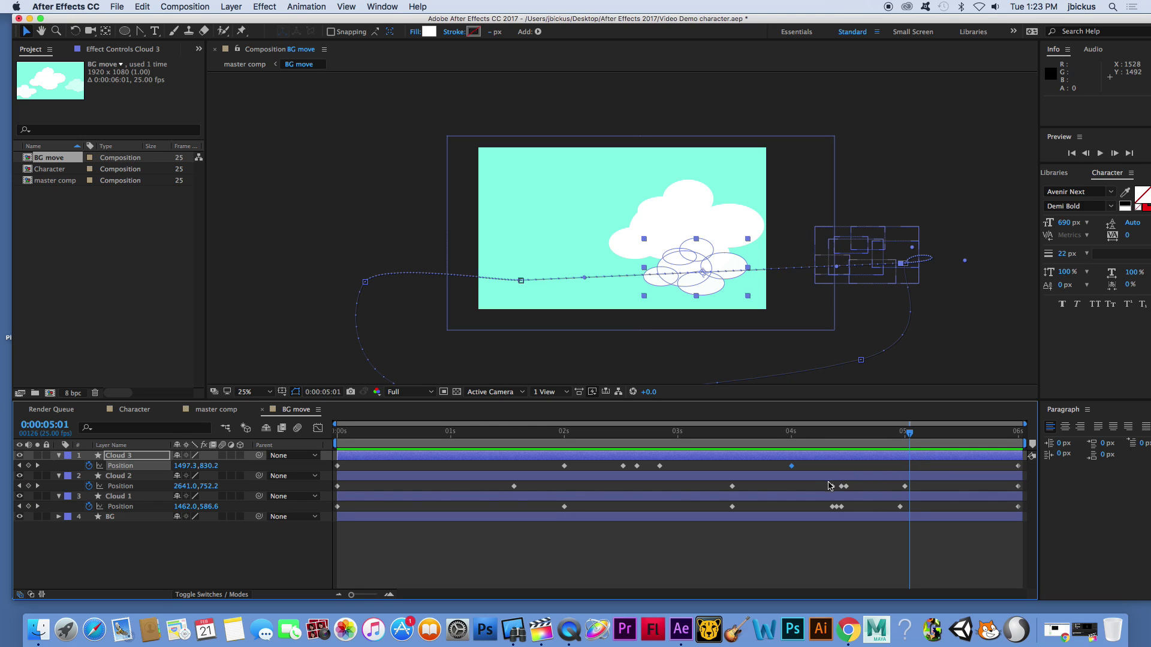
Shift Cloud 2's five position keyframes between 0:00:03:00 and 0:00:05:00 earlier, the last to just before 0:00:04:00, and preview the animation.
mouse_move(829, 484)
left_mouse_down()
mouse_move(916, 503)
mouse_move(821, 486)
left_mouse_up()
mouse_move(733, 487)
left_mouse_down()
mouse_move(631, 486)
mouse_move(819, 491)
mouse_move(740, 484)
left_mouse_up()
left_click_drag(817, 487, 775, 486)
left_click(599, 430)
key("space")
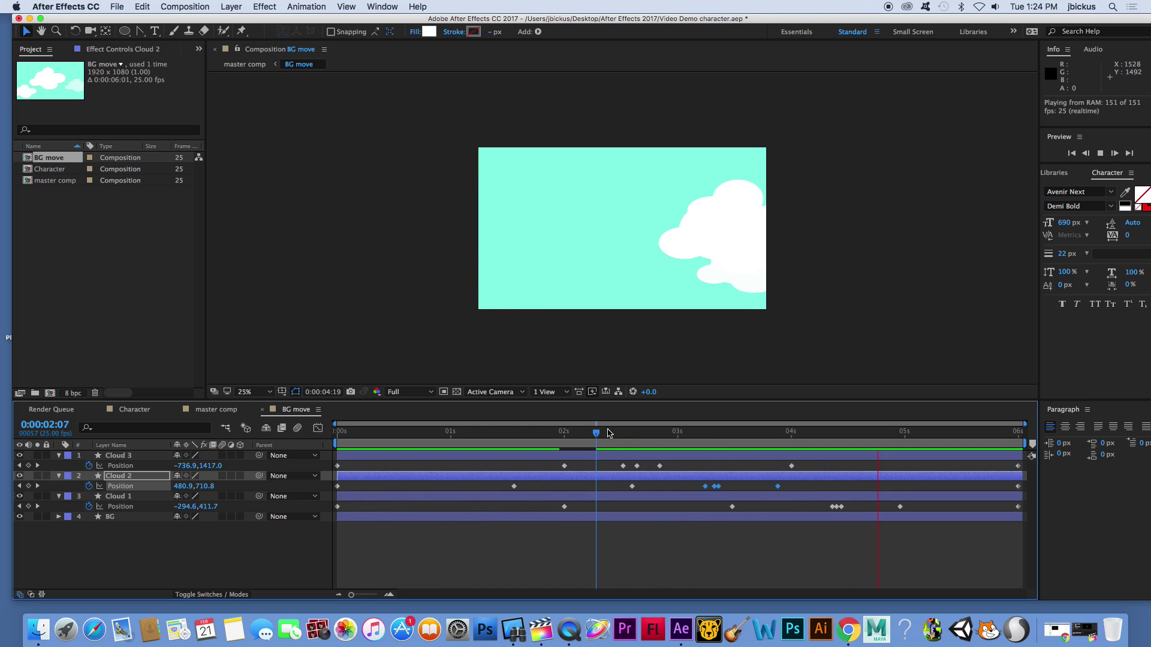
key("space")
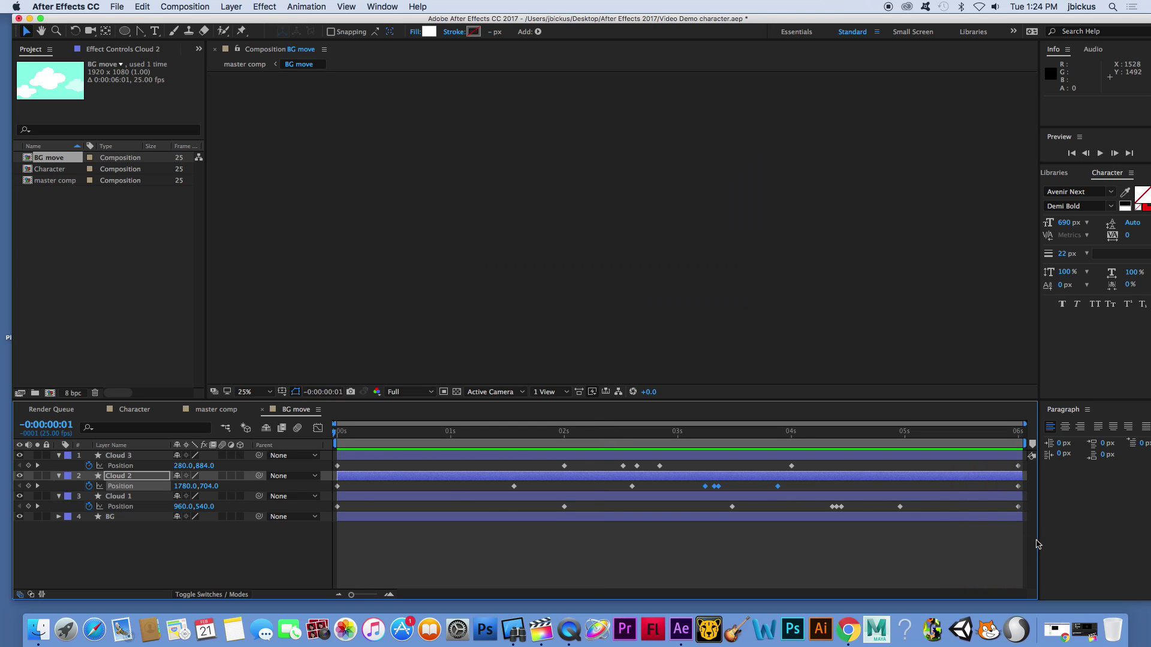
Apply Easy Ease to all position keyframes of Cloud 1, Cloud 2 and Cloud 3, and scrub to 0:00:04:08 to check.
left_click_drag(1021, 533, 337, 467)
right_click(336, 466)
mouse_move(396, 602)
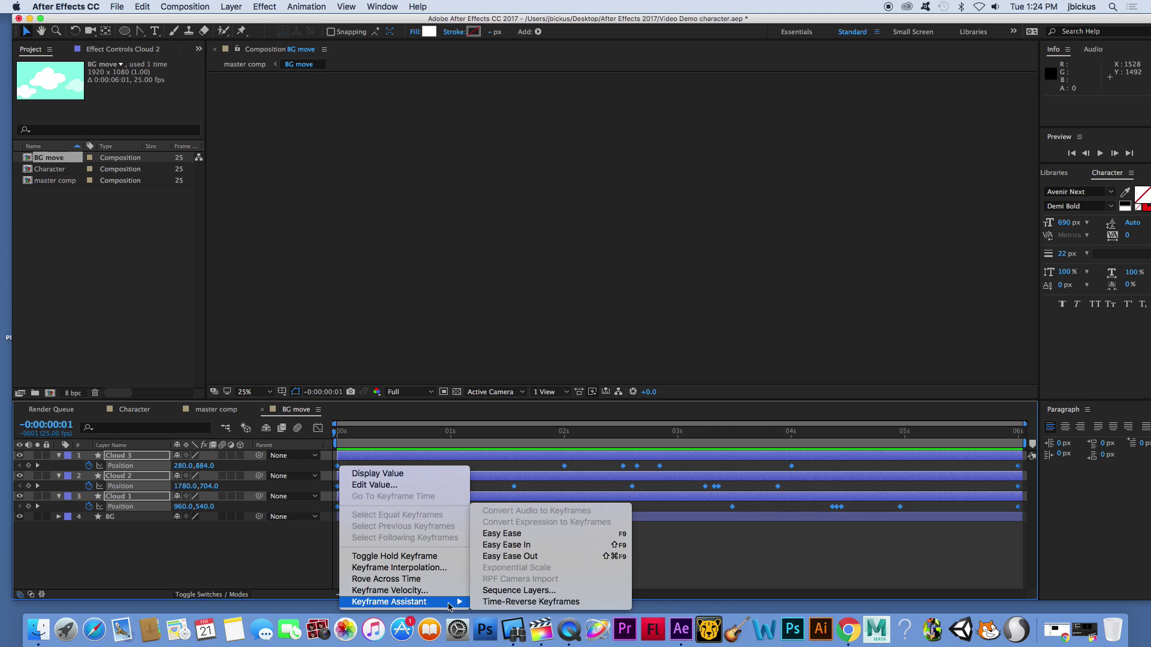
left_click(546, 539)
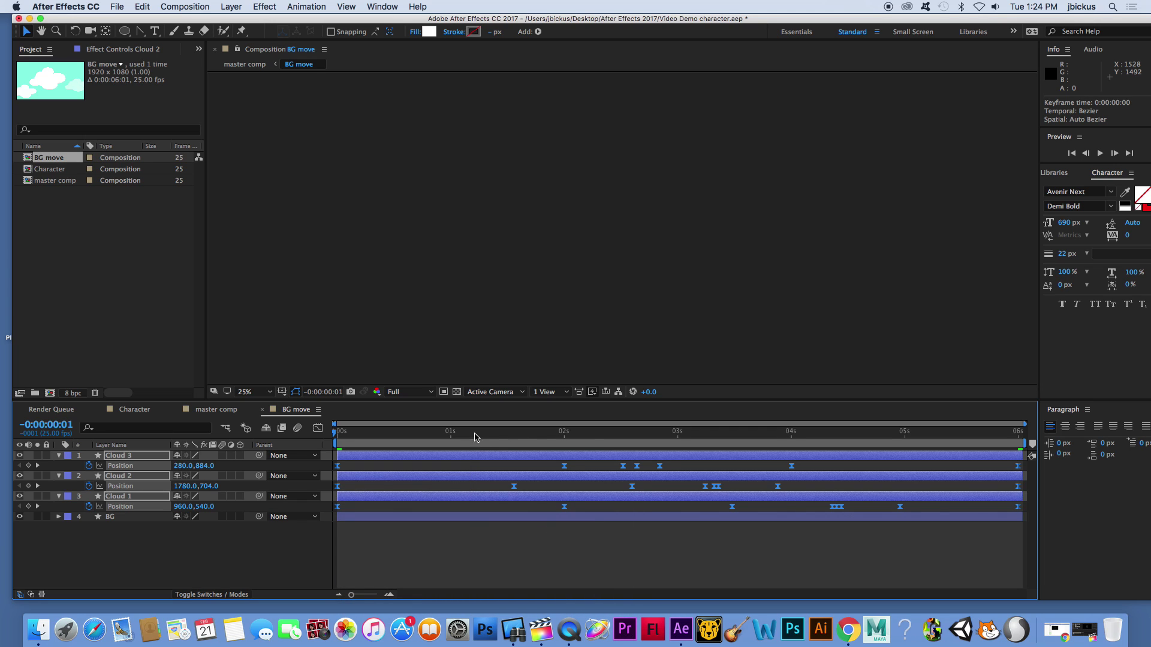
left_click_drag(475, 437, 827, 489)
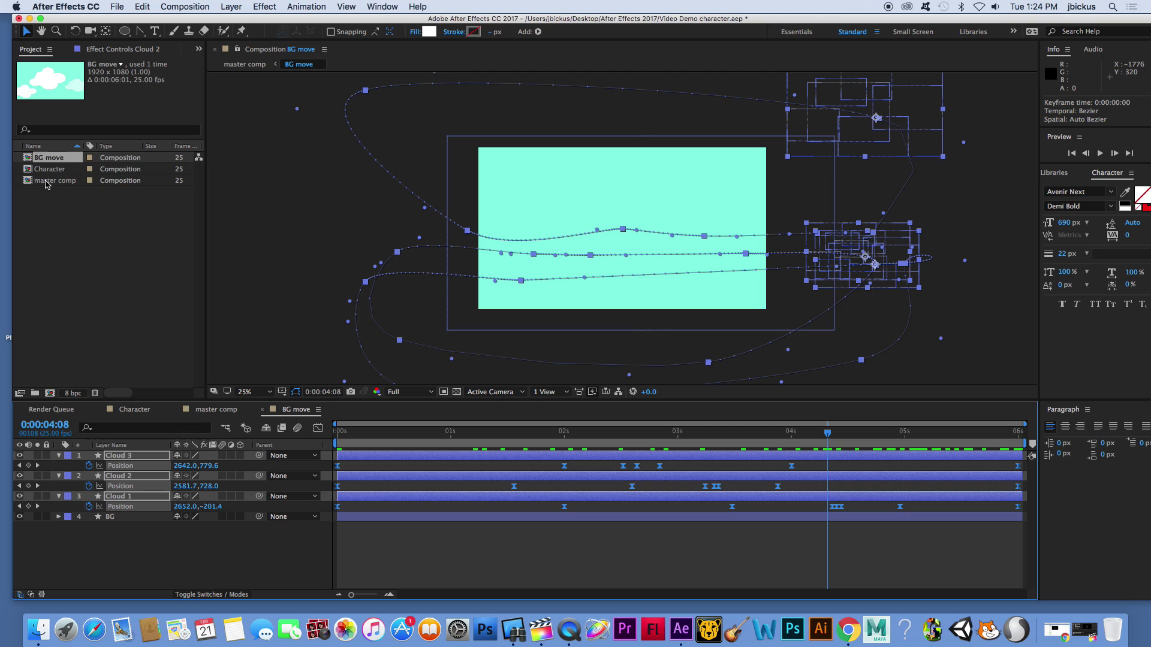
Try to add the BG move composition by placing it into the Character composition.
double_click(53, 180)
left_click(54, 159)
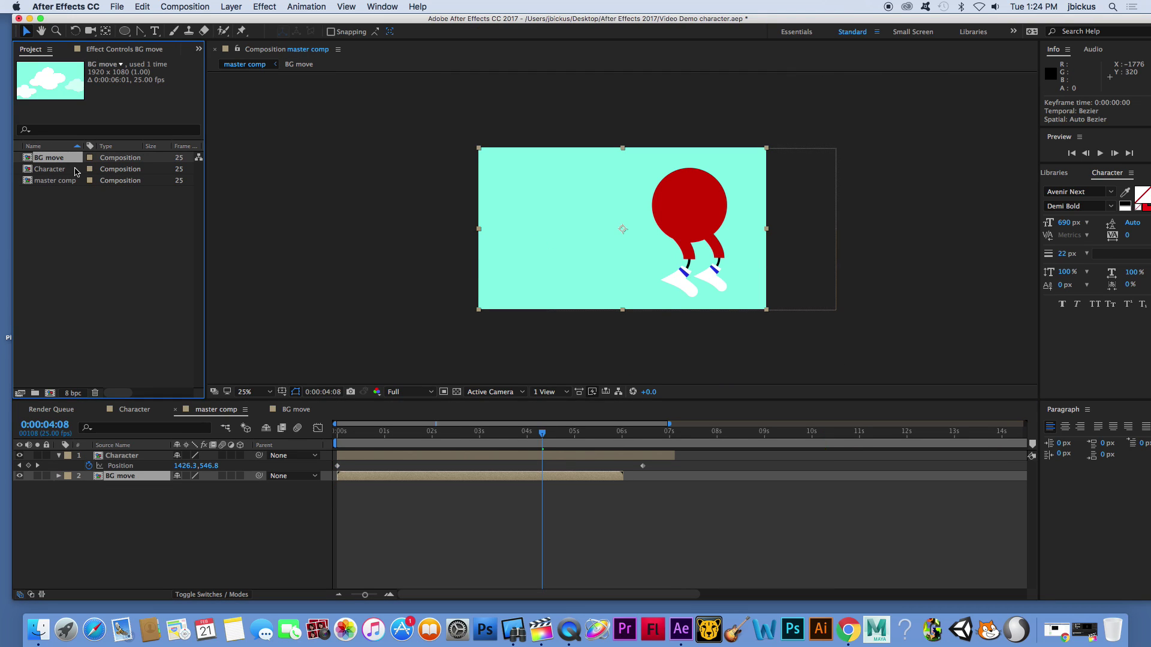
mouse_move(58, 159)
left_mouse_down()
mouse_move(128, 334)
mouse_move(131, 450)
mouse_move(67, 151)
mouse_move(55, 170)
left_mouse_up()
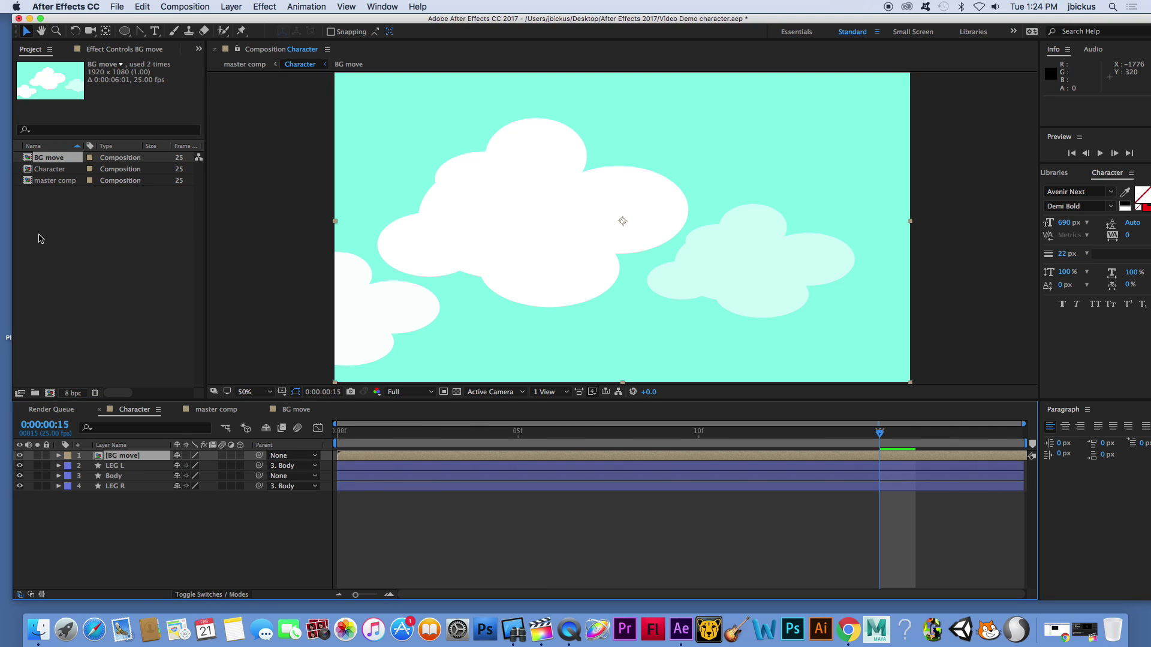
Delete the BG move layer from the master comp and scrub to 0:00:03:06.
double_click(55, 180)
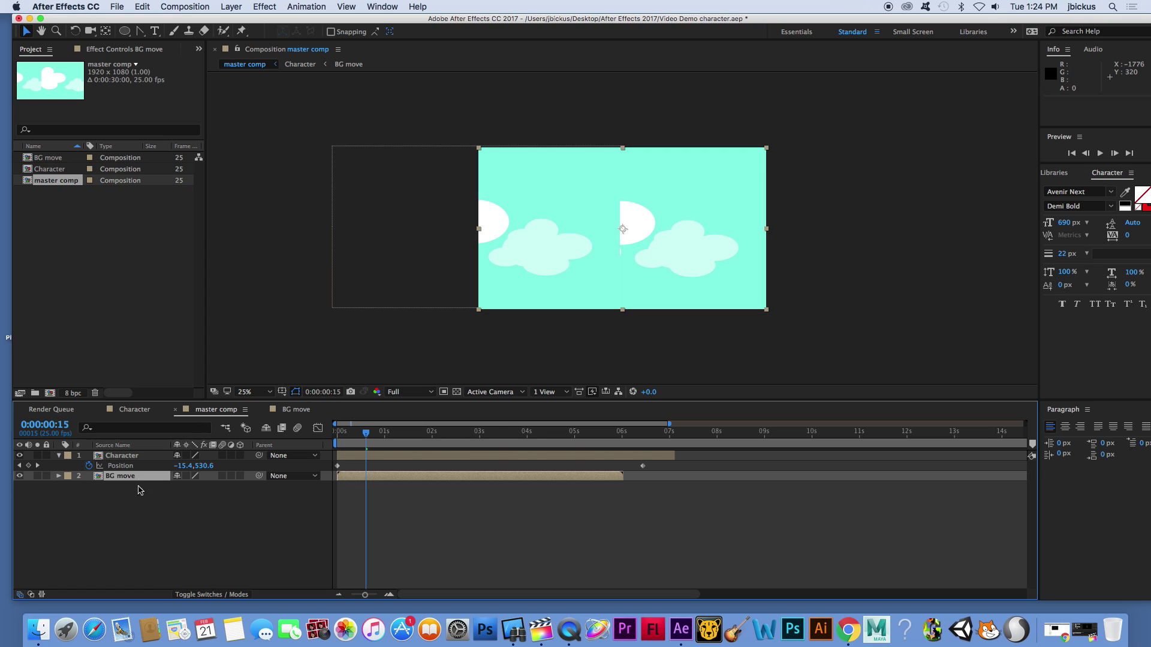
key("u")
left_click_drag(360, 446, 324, 437)
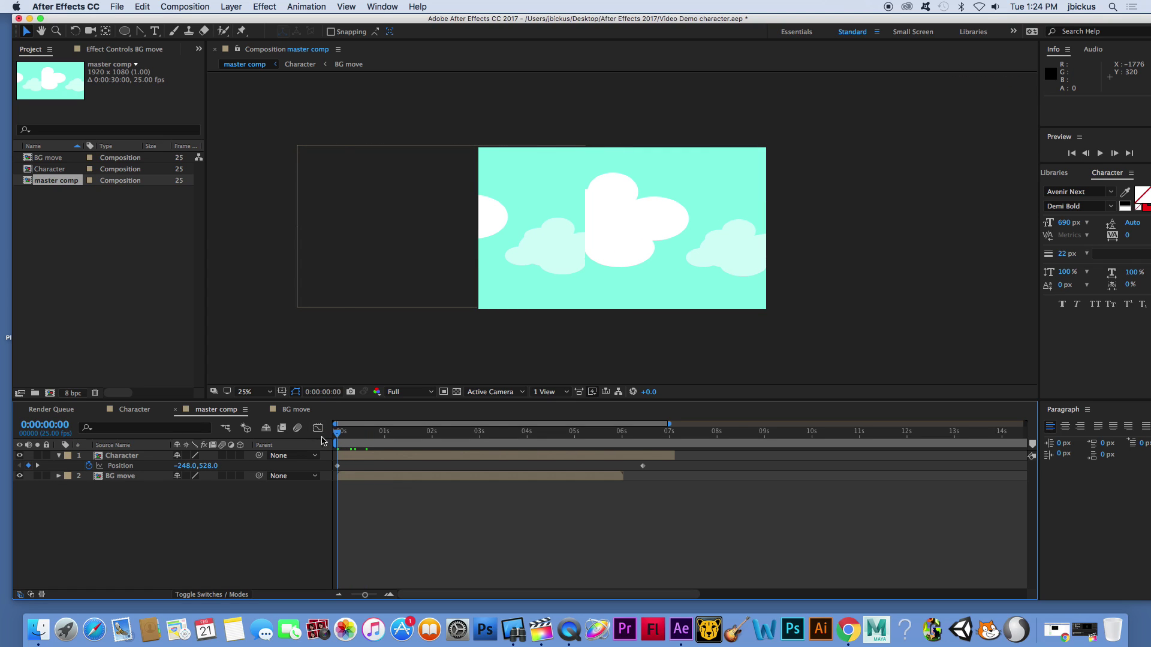
left_click(147, 477)
key("Delete")
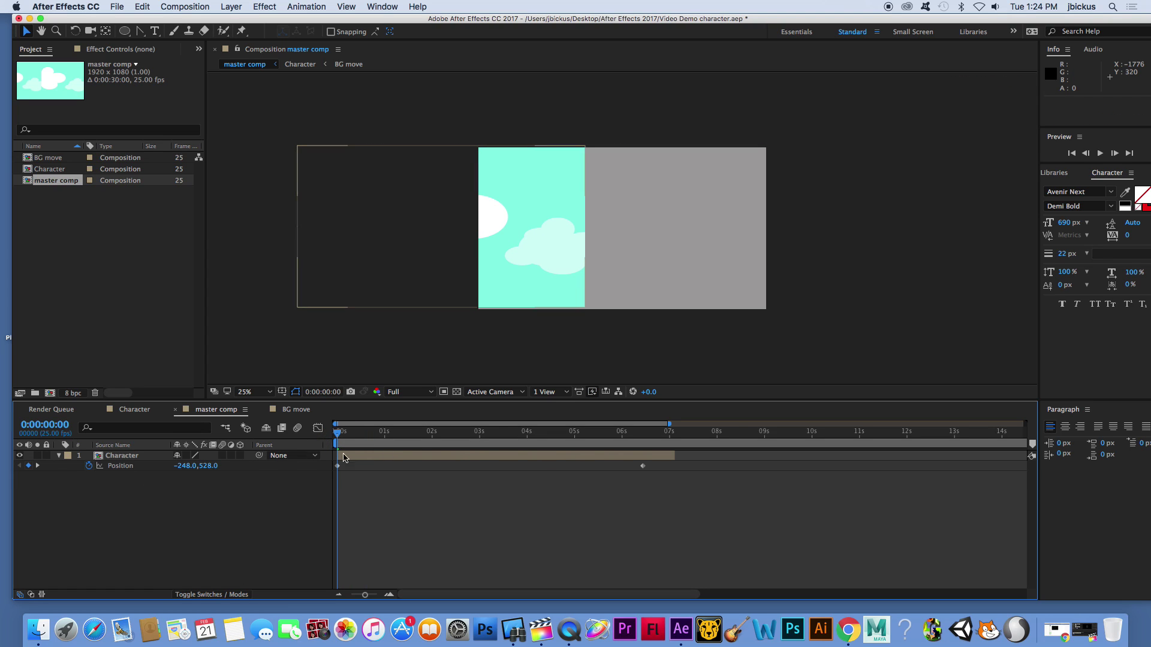
left_click_drag(366, 436, 492, 443)
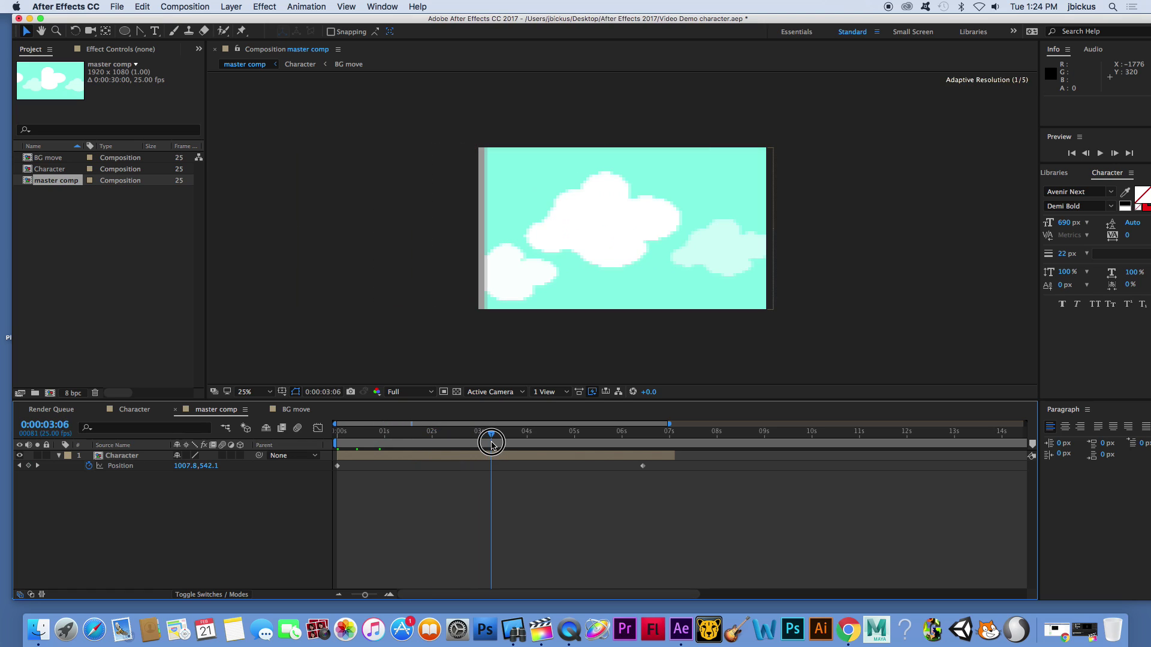
Delete the BG move layer from the Character composition.
double_click(50, 171)
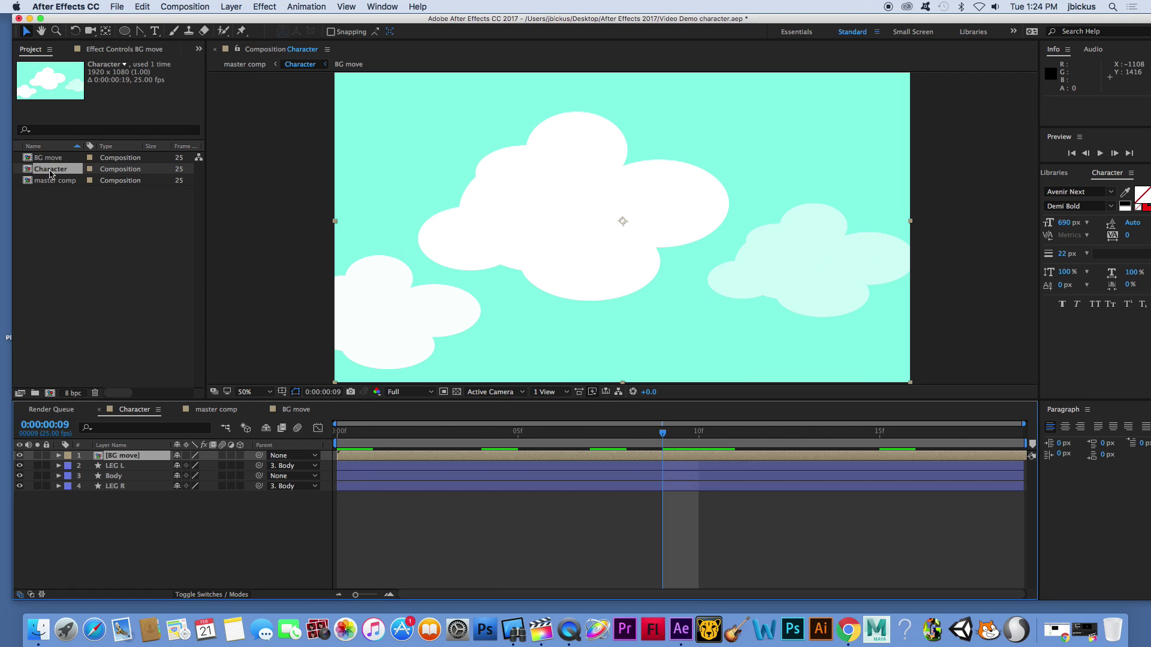
left_click(150, 457)
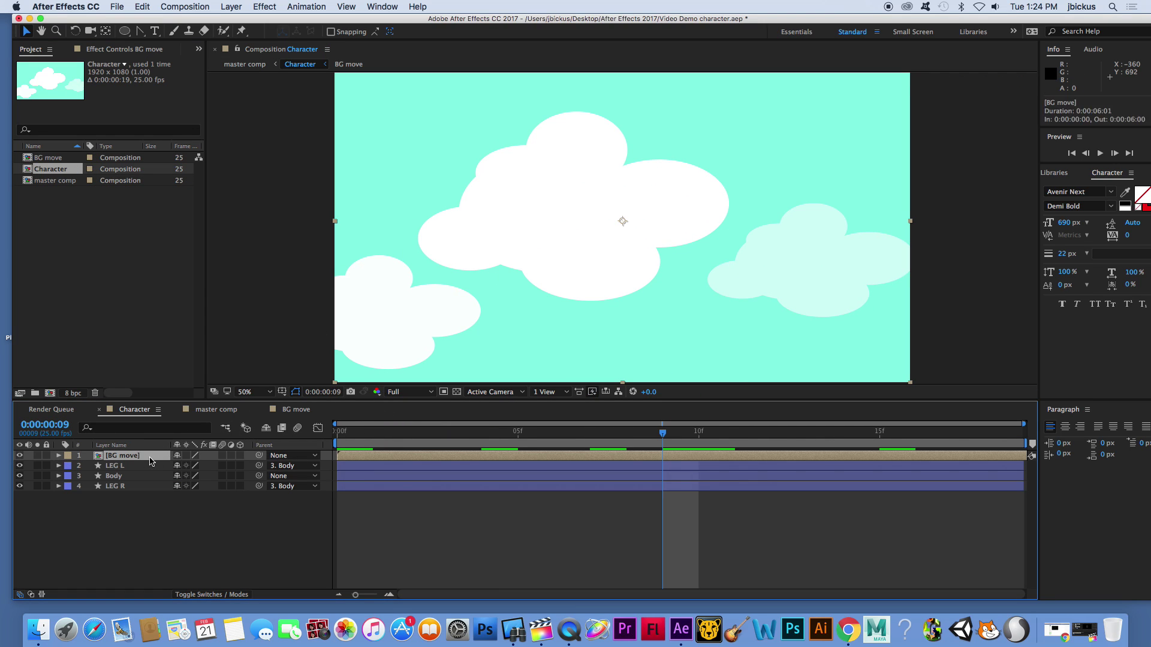
key("Delete")
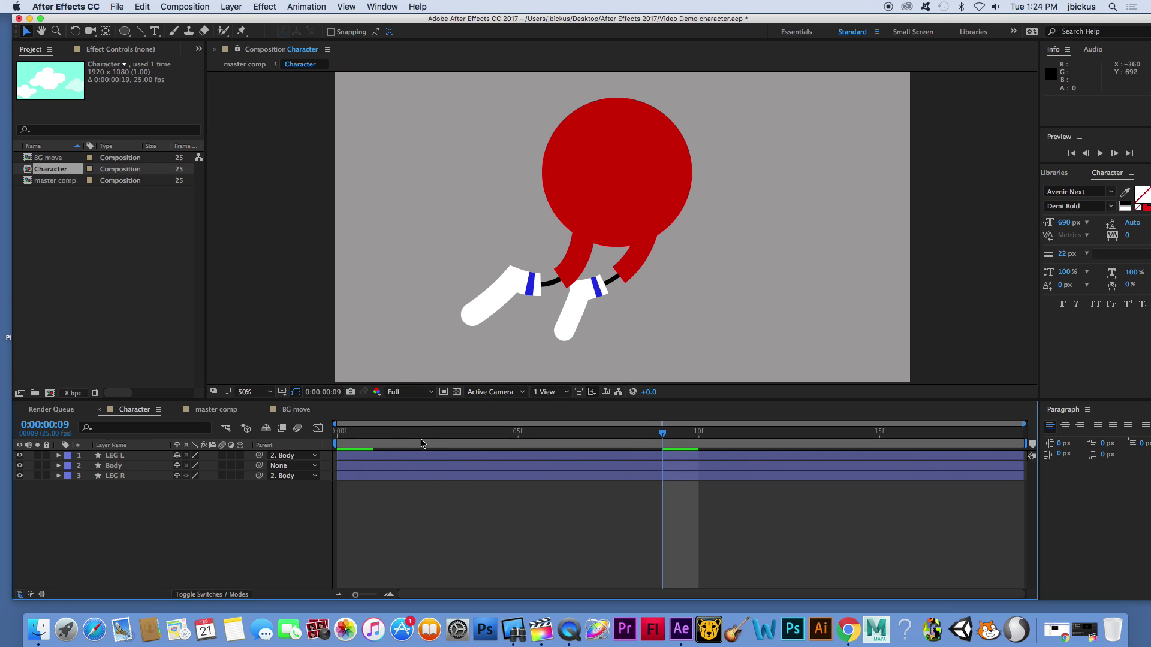
left_click(409, 433)
In the master comp, add BG move beneath the Character layer and scrub to 0:00:03:05 to check the result.
double_click(55, 182)
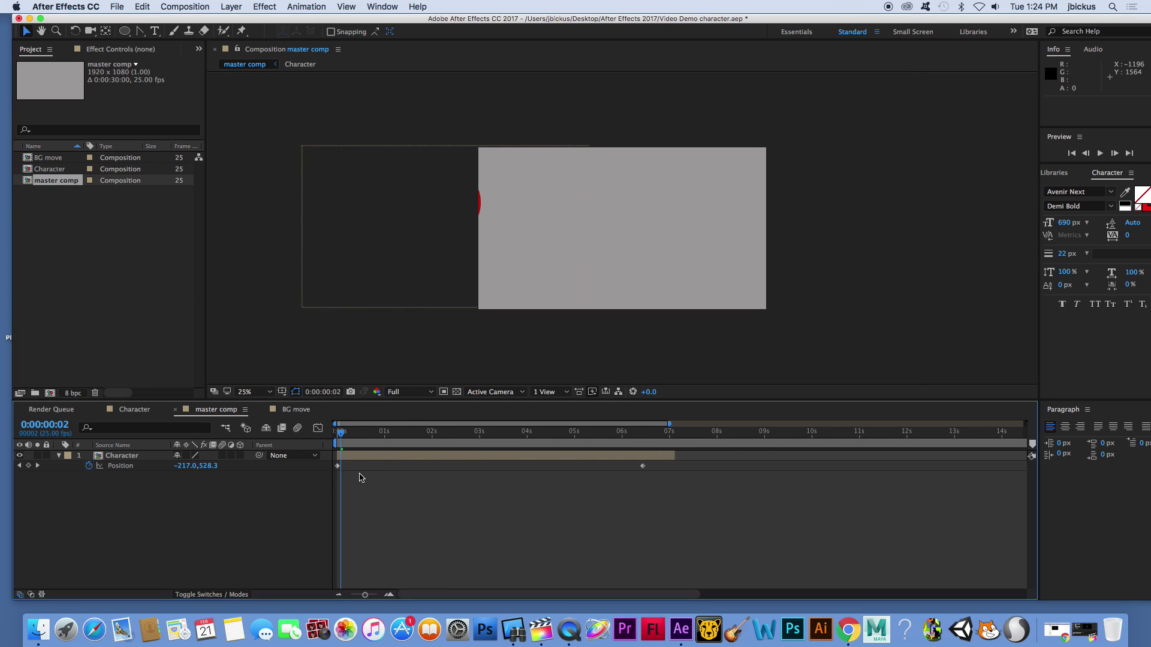
left_click_drag(345, 433, 361, 469)
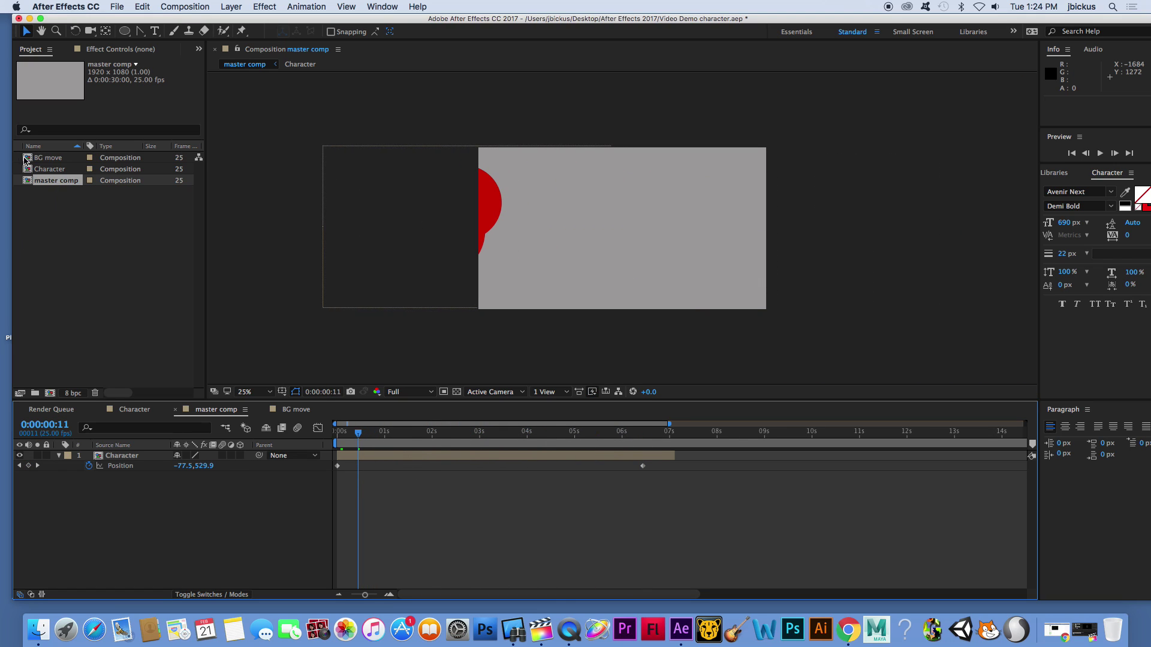
left_click(33, 158)
left_click_drag(36, 161, 136, 487)
left_click_drag(351, 434, 489, 453)
left_click(473, 532)
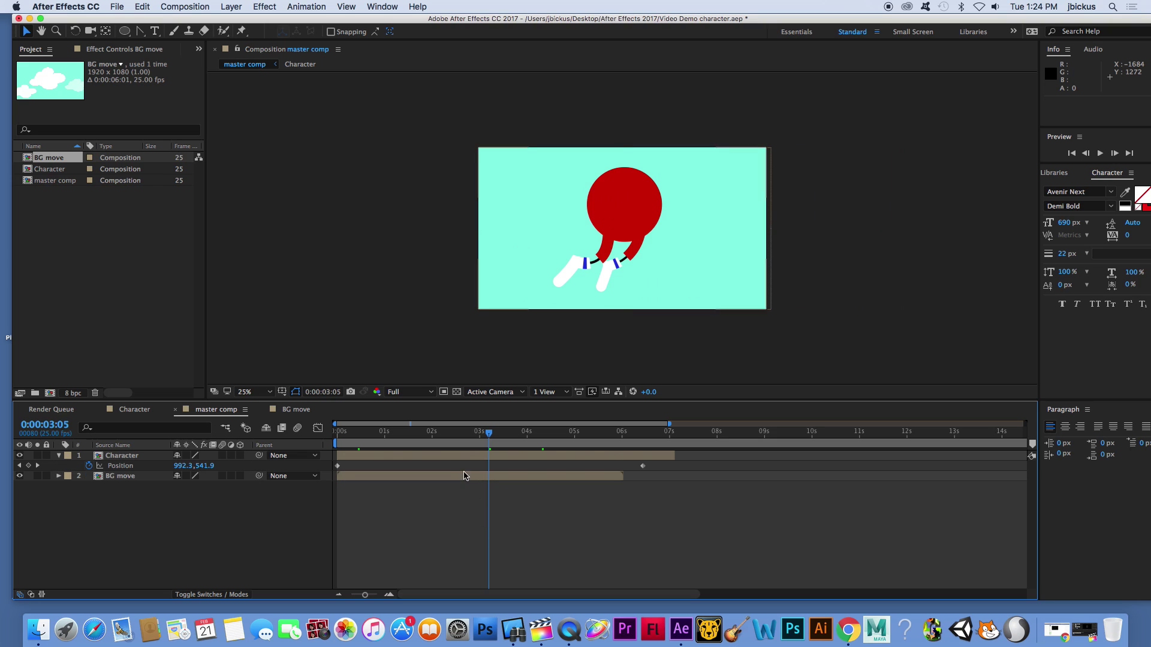
left_click(465, 477)
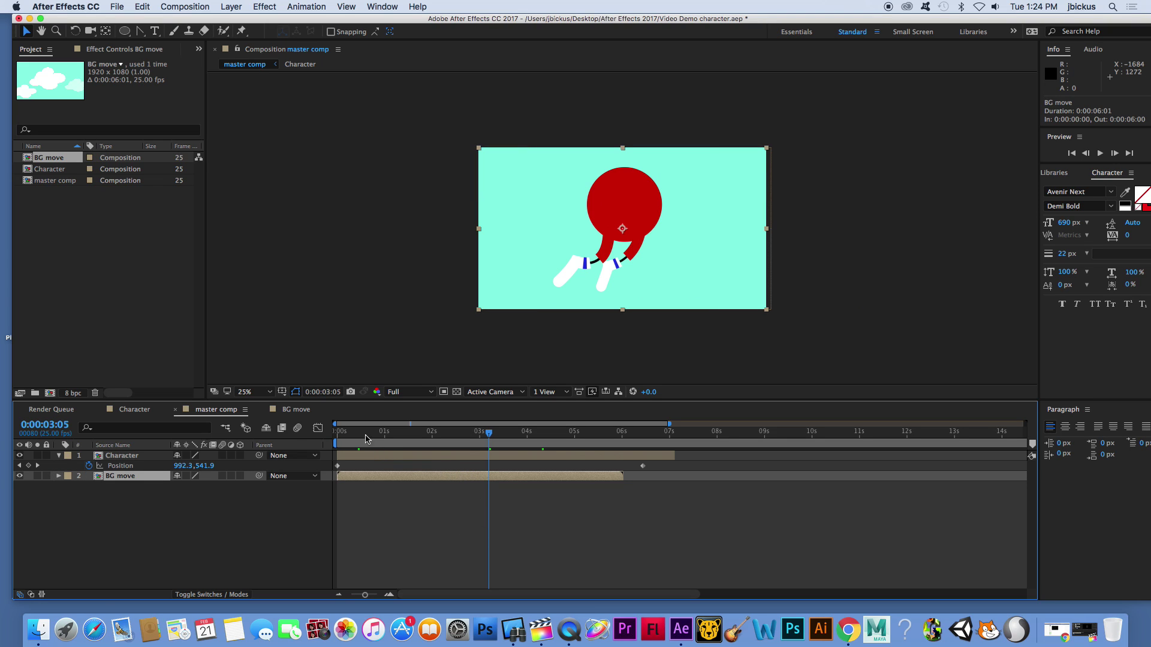
Scrub the master comp to 0:00:05:20 to check the motion and enable time remapping on the BG move layer.
left_click_drag(360, 440, 605, 480)
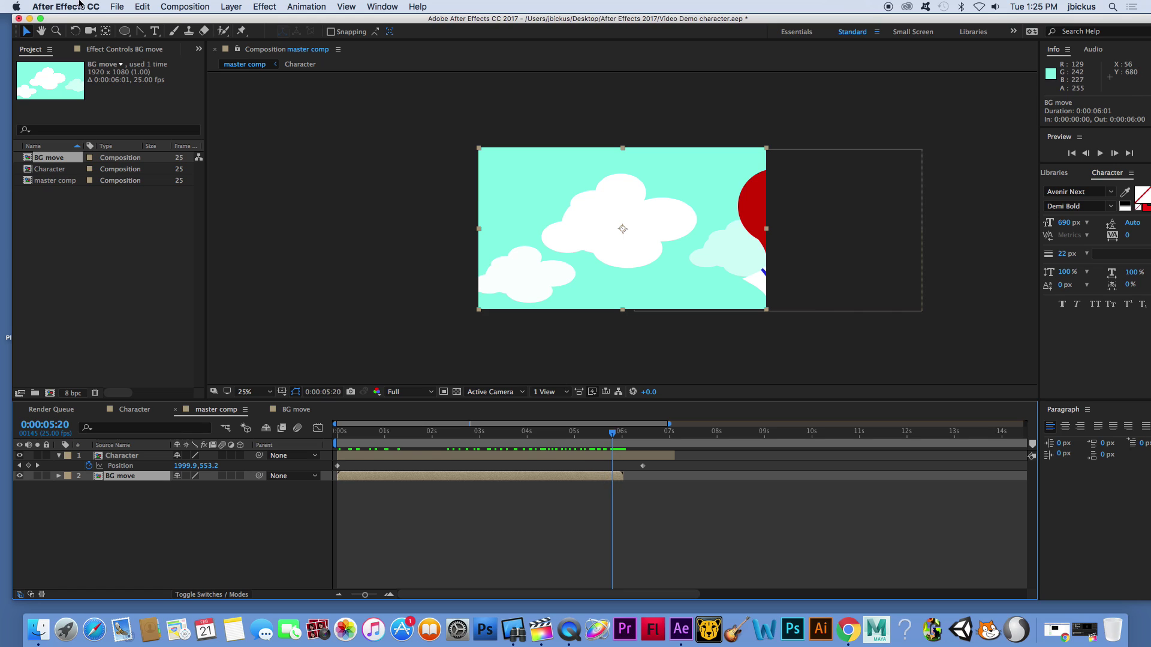
left_click(232, 6)
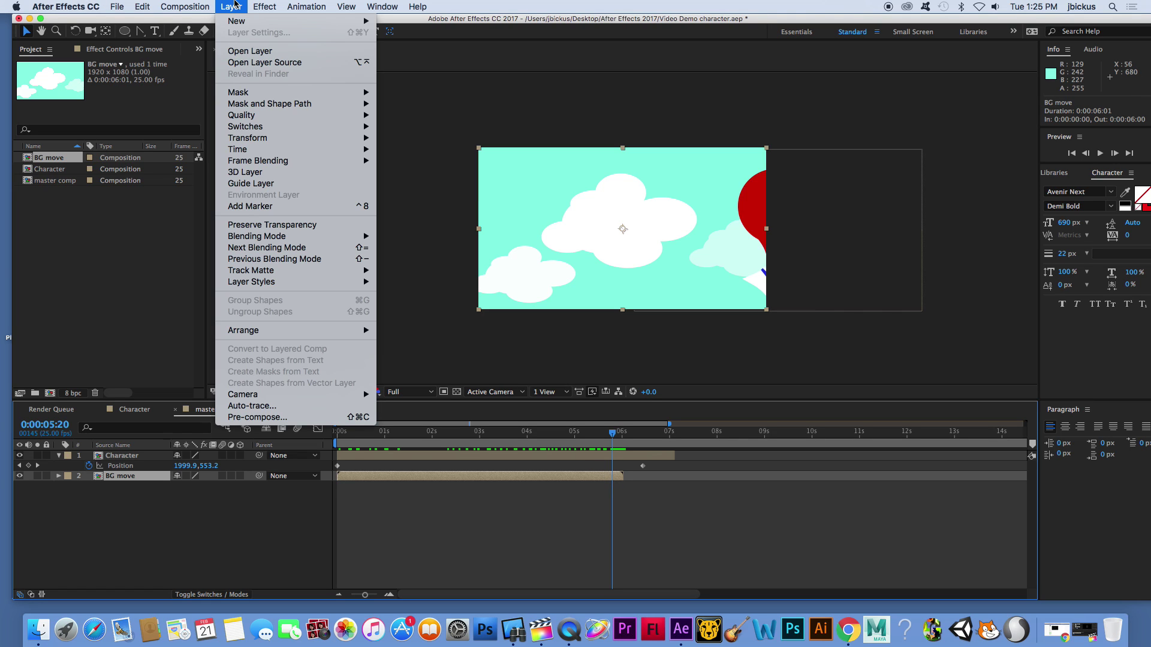
mouse_move(321, 150)
left_click(415, 150)
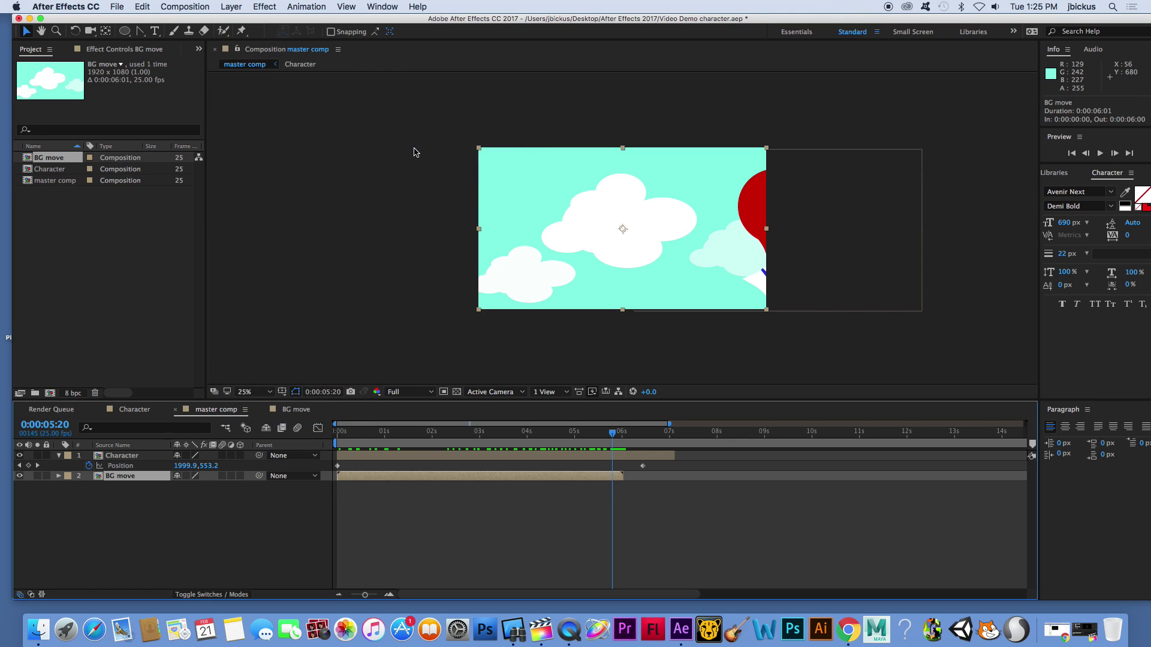
Add a Time Remap keyframe to BG move at 0:00:06:00 and delete the final keyframe one frame after it.
left_click_drag(614, 438, 623, 437)
left_click_drag(366, 592, 375, 595)
left_click_drag(683, 435, 665, 440)
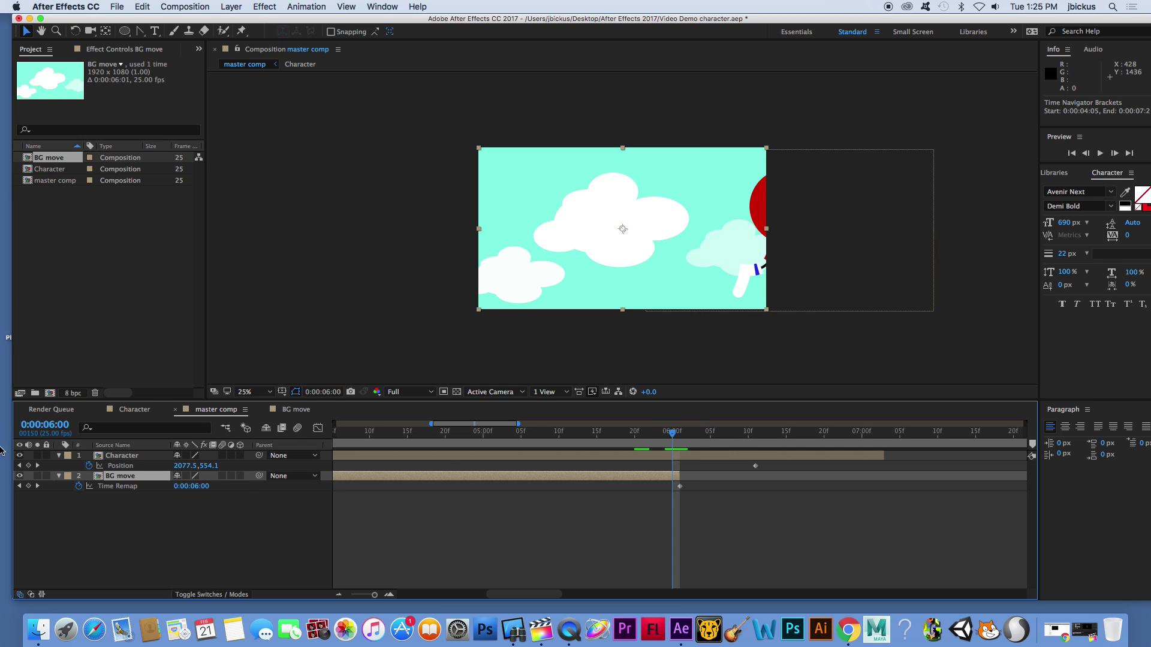
left_click(28, 486)
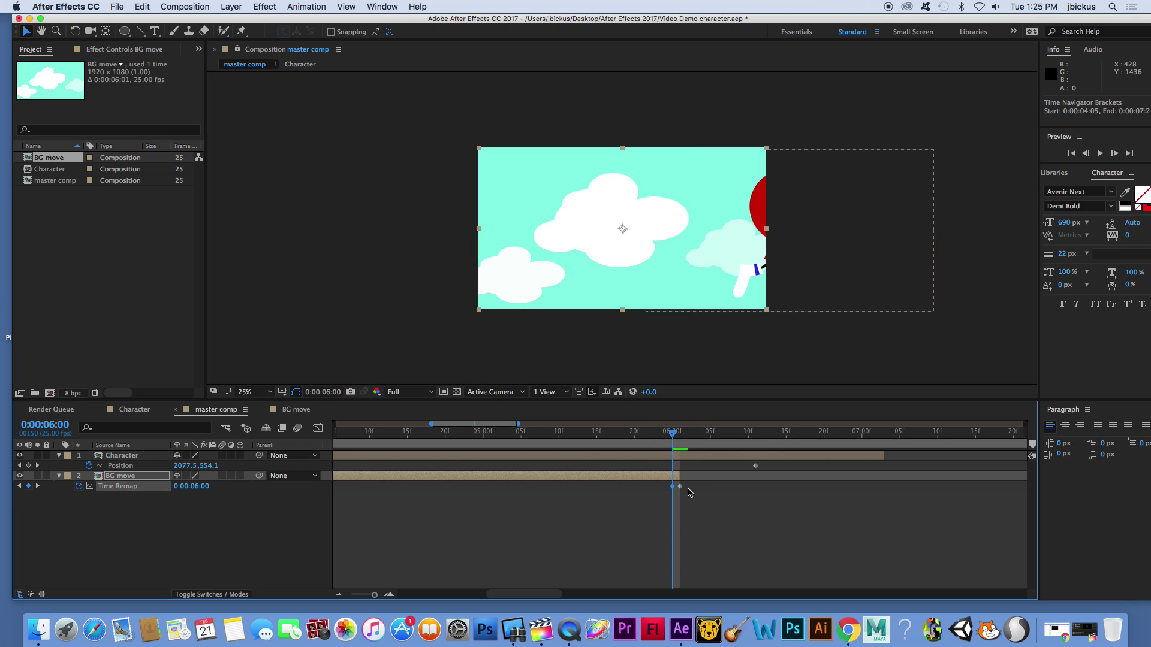
left_click(680, 490)
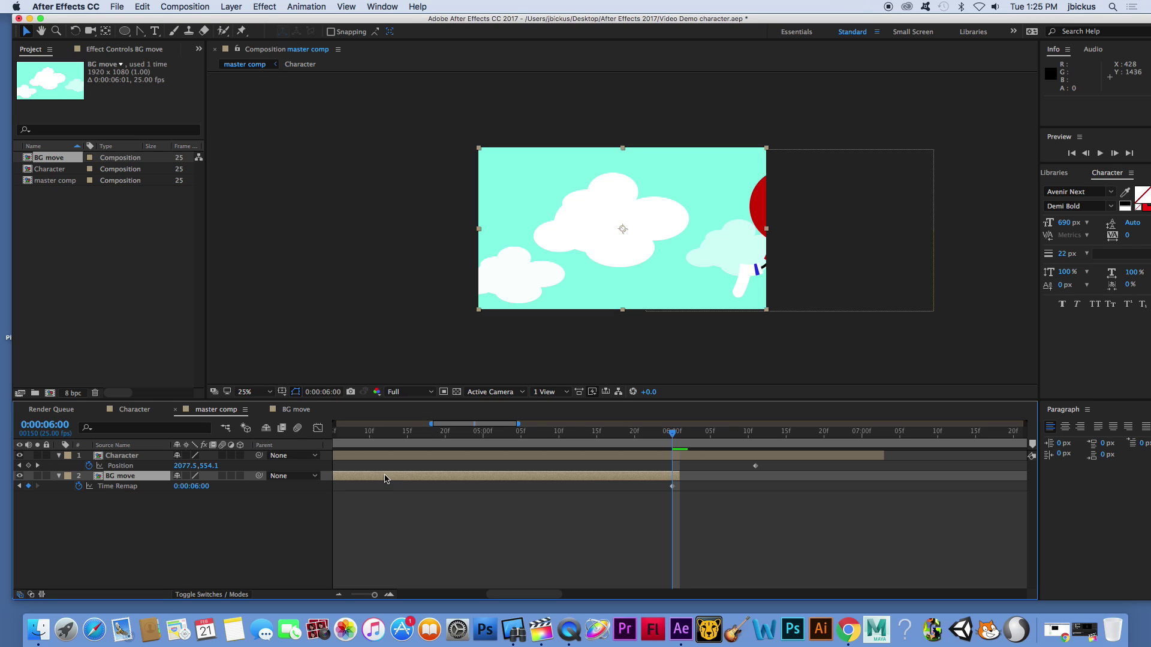
Select BG move's Time Remap property and consult the "Looping a Composition" instructions open in Chrome, returning to After Effects.
left_click(135, 488)
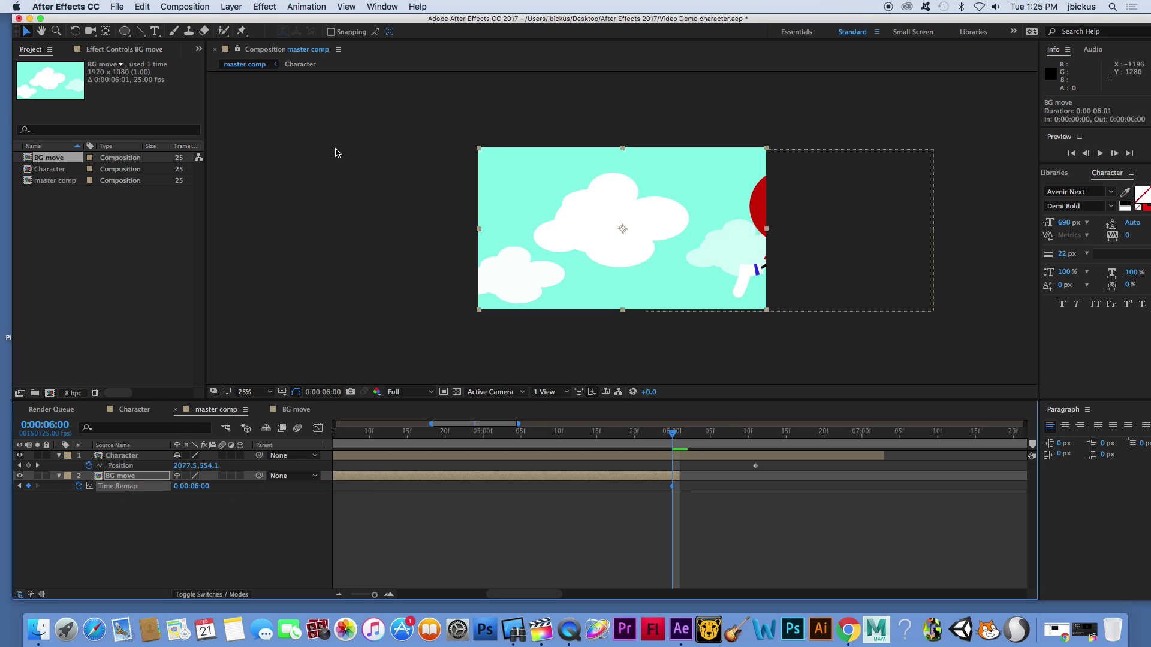
left_click(230, 7)
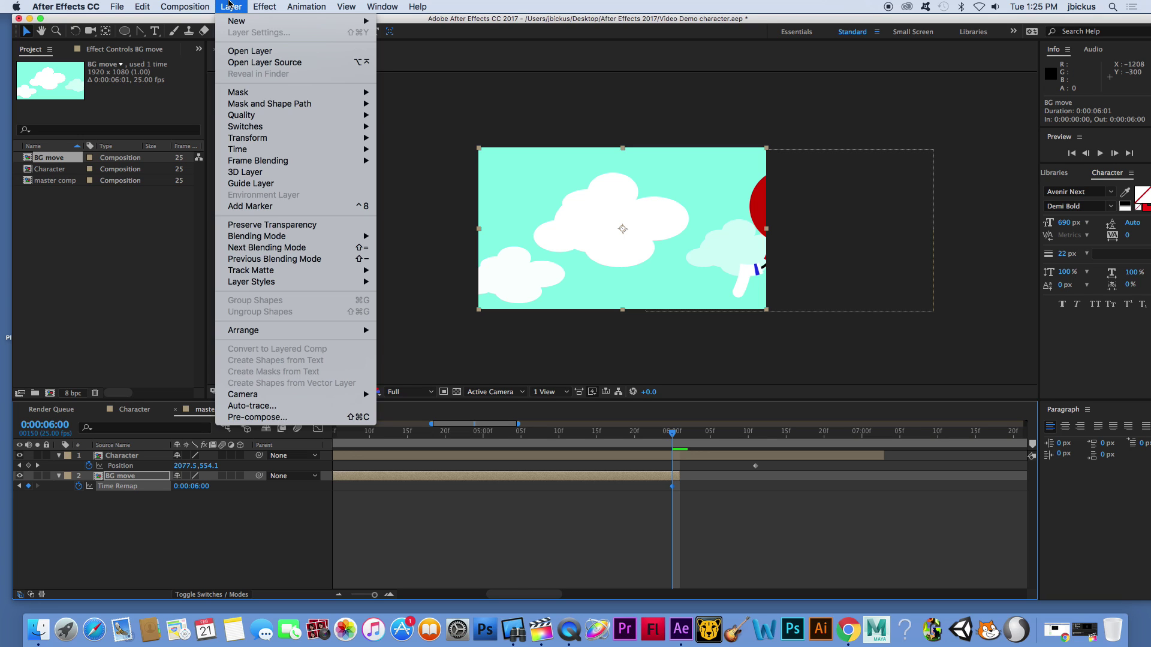
mouse_move(263, 3)
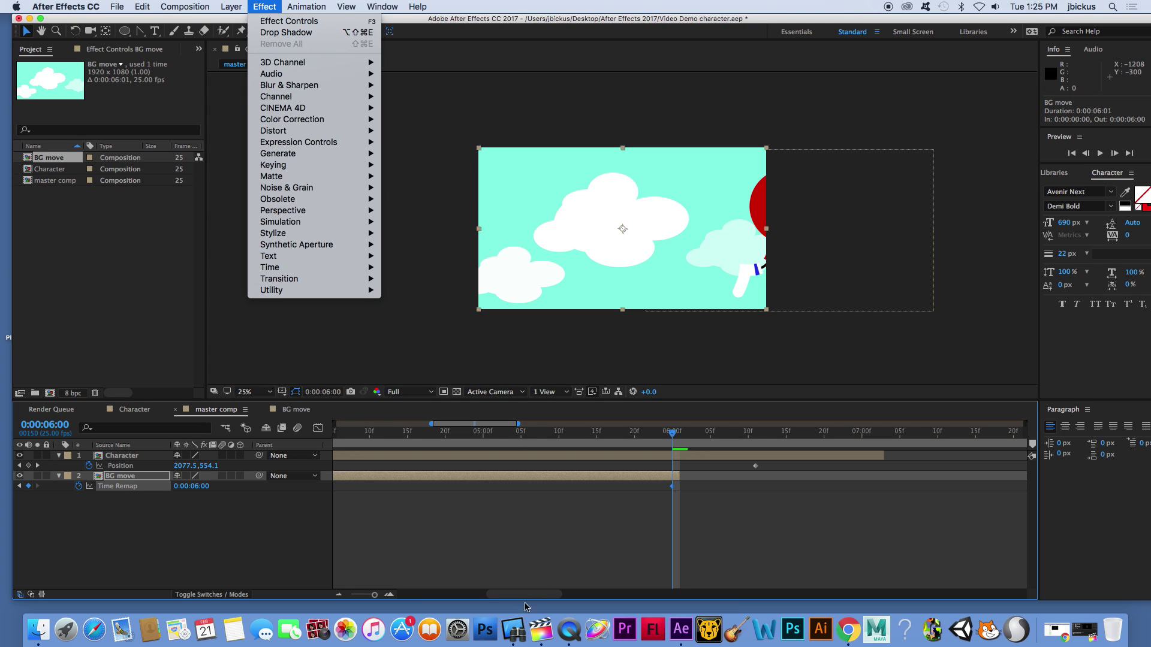
left_click(848, 629)
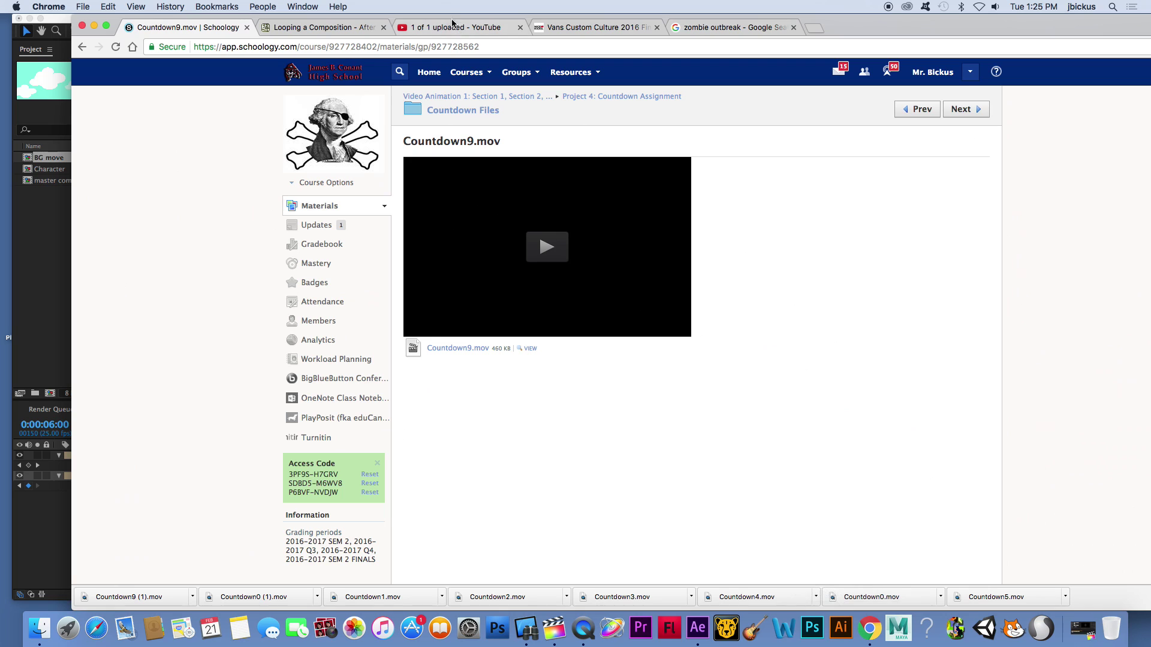
left_click(282, 28)
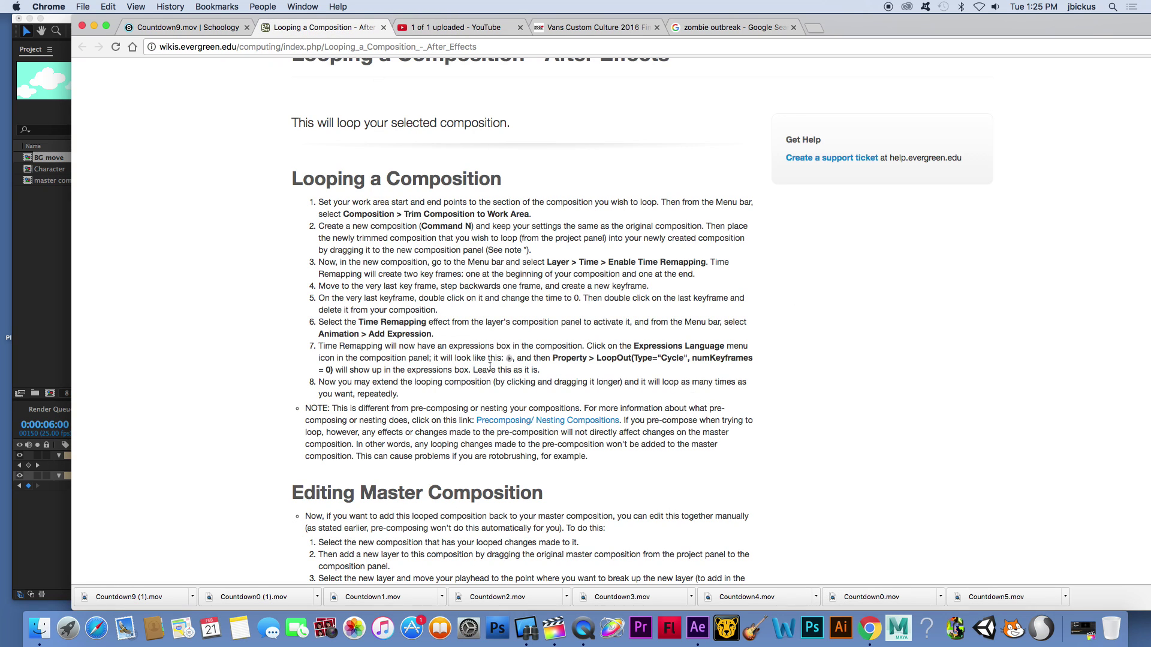
left_click(68, 345)
Add the expression loopOut(type = "cycle", numKeyframes = 0) to BG move's Time Remap property.
left_click(285, 6)
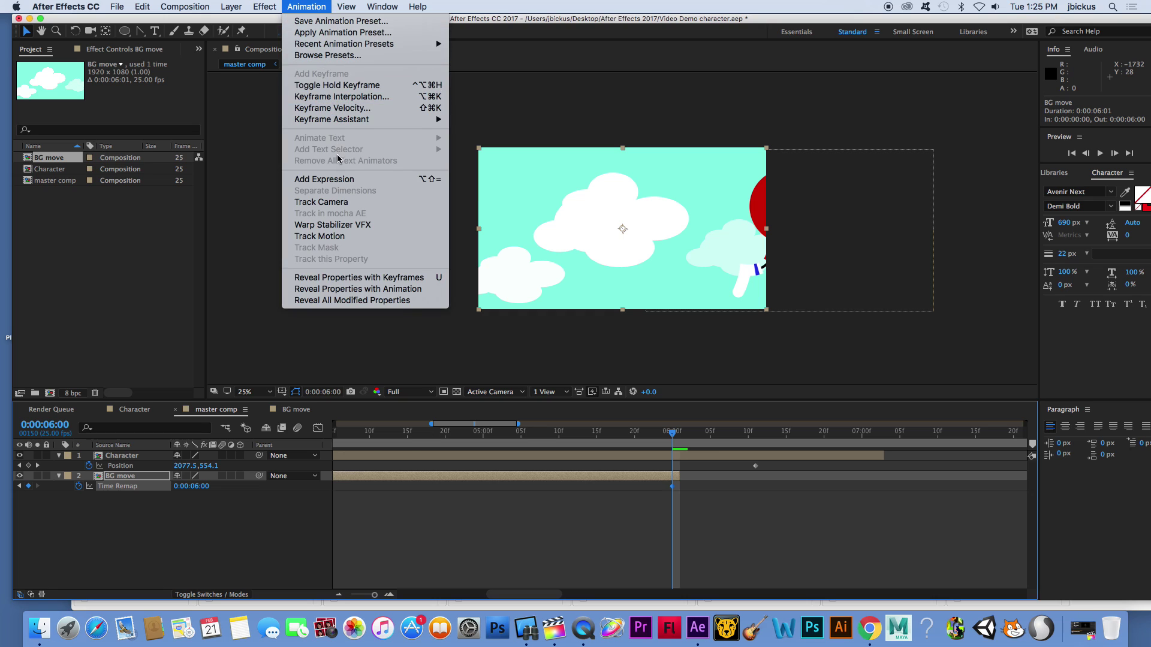
left_click(339, 177)
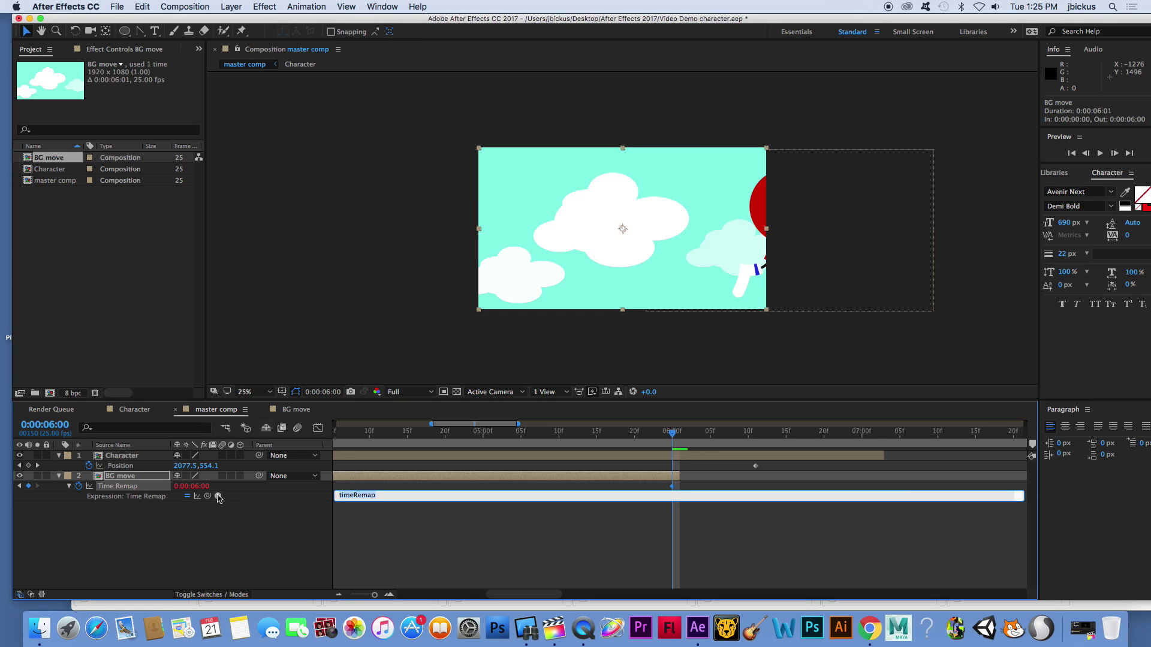
left_click(218, 496)
mouse_move(282, 579)
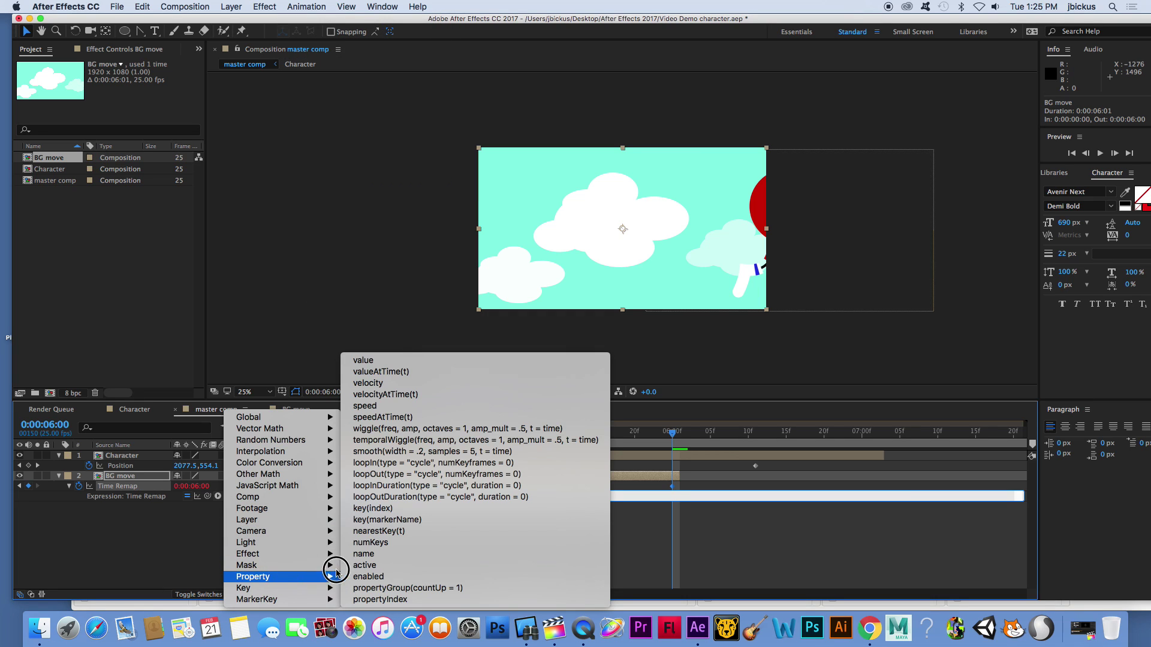
left_click(398, 474)
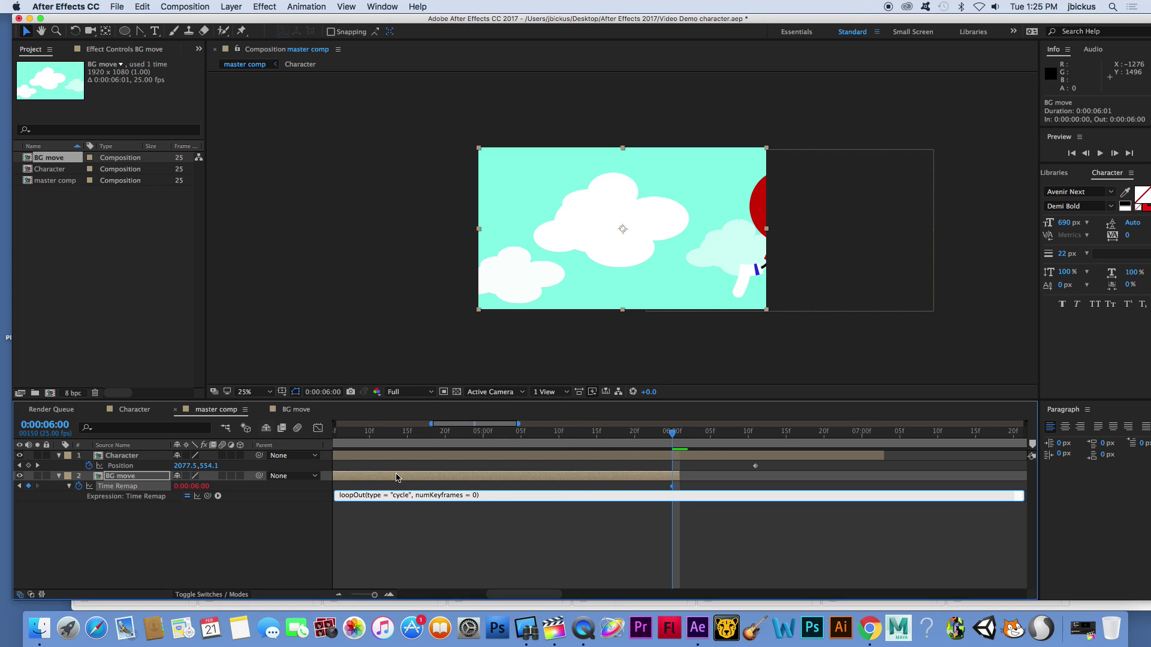
Extend the BG move layer to 0:00:07:02 to match the end of the Character layer and preview it.
left_click_drag(680, 474, 884, 471)
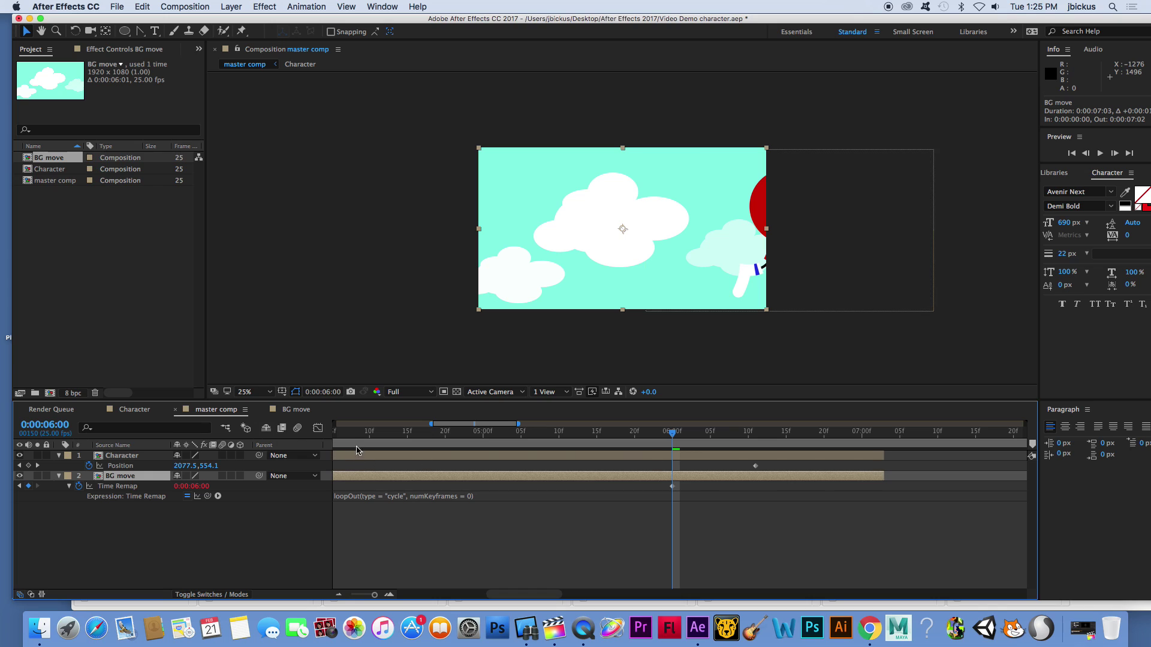
key("space")
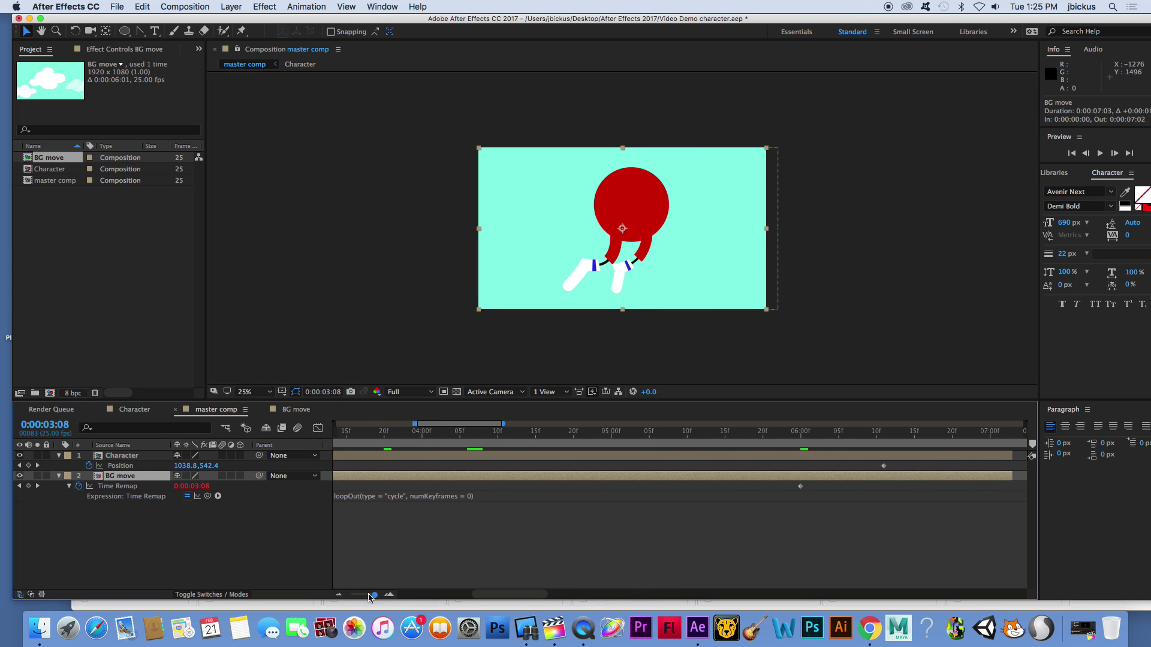
Extend the Character layer to about 0:00:16:13 and BG move to about 0:00:16:15, and preview the master comp from the start.
left_click_drag(369, 598, 348, 600)
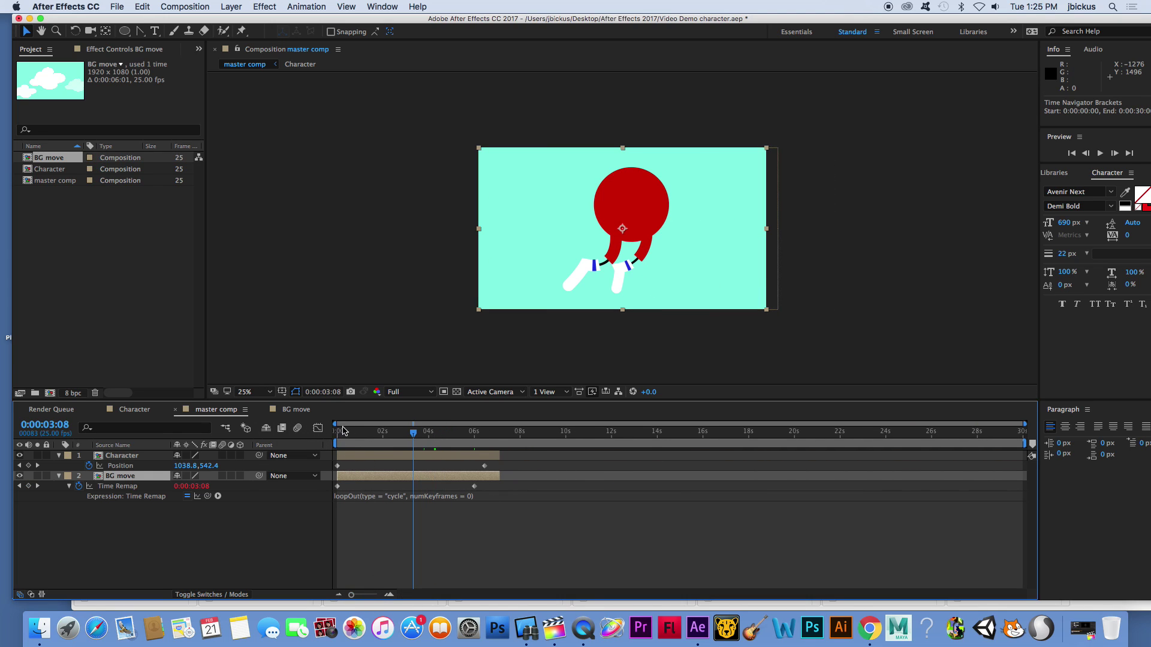
left_click_drag(344, 430, 337, 431)
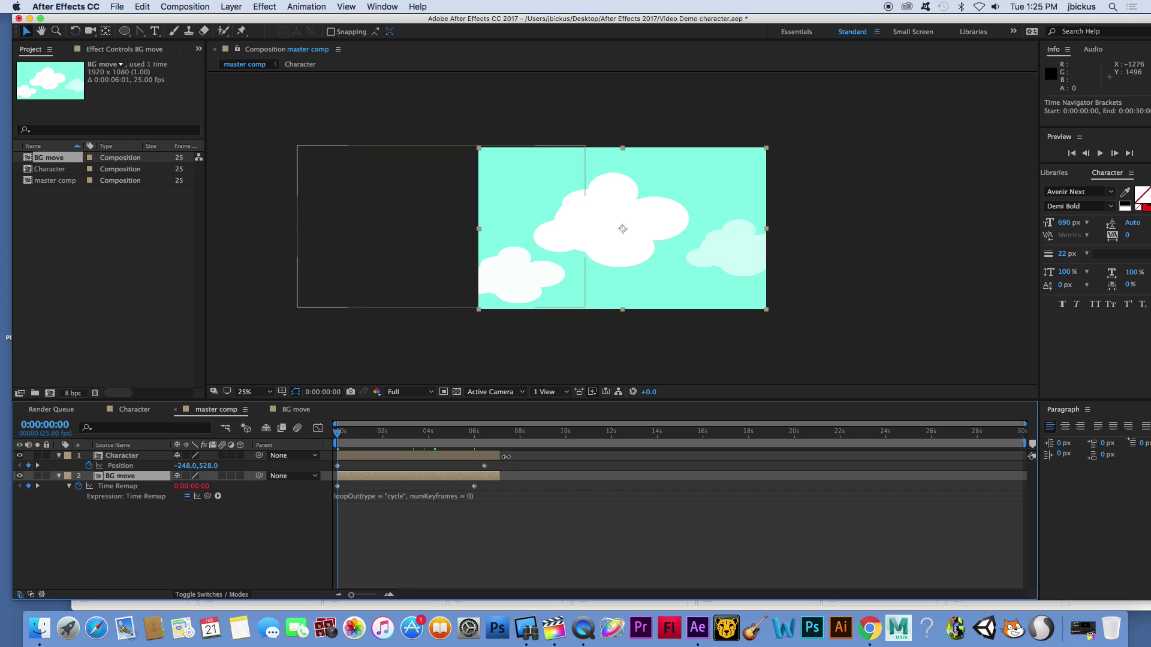
left_click_drag(500, 455, 717, 456)
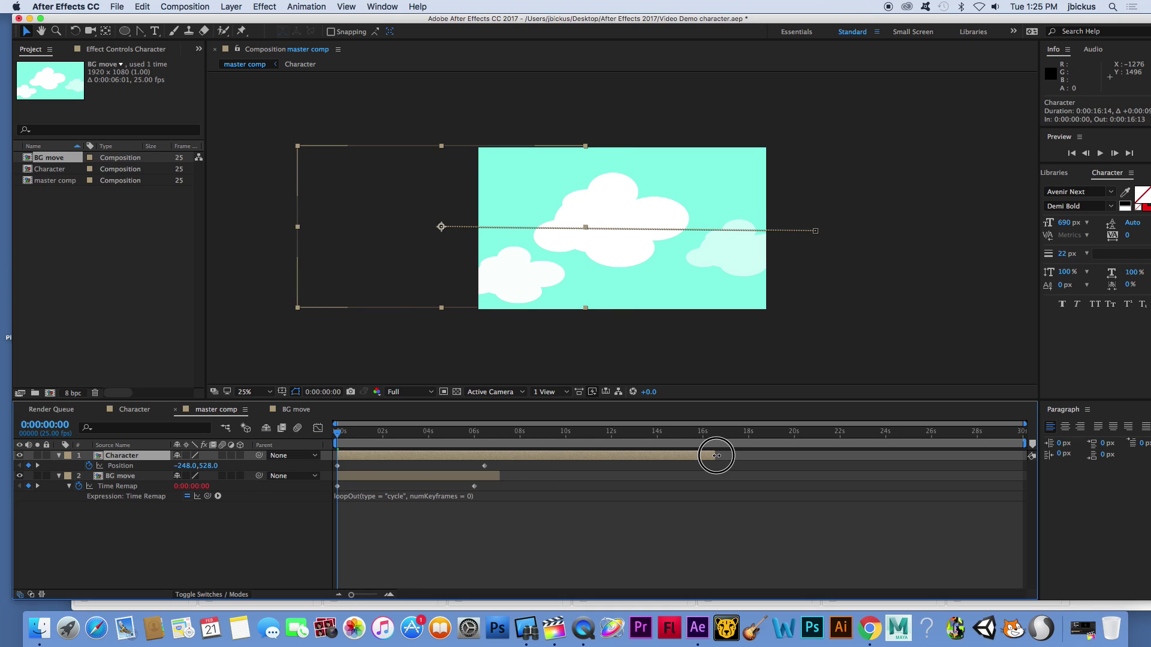
left_click_drag(499, 476, 718, 469)
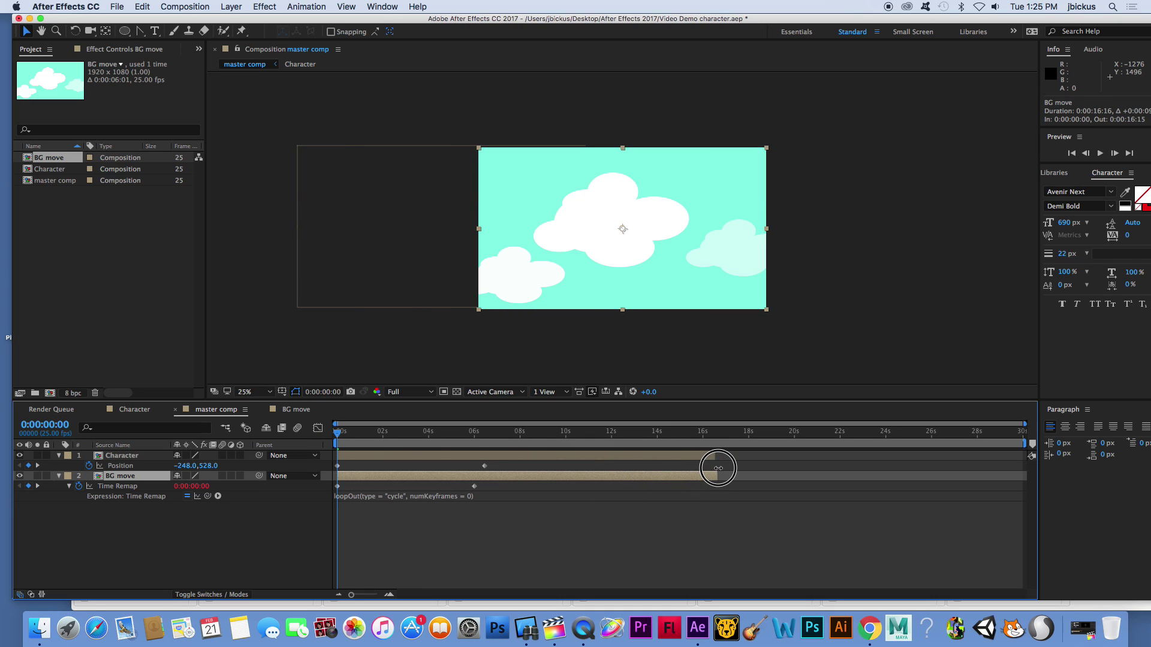
key("space")
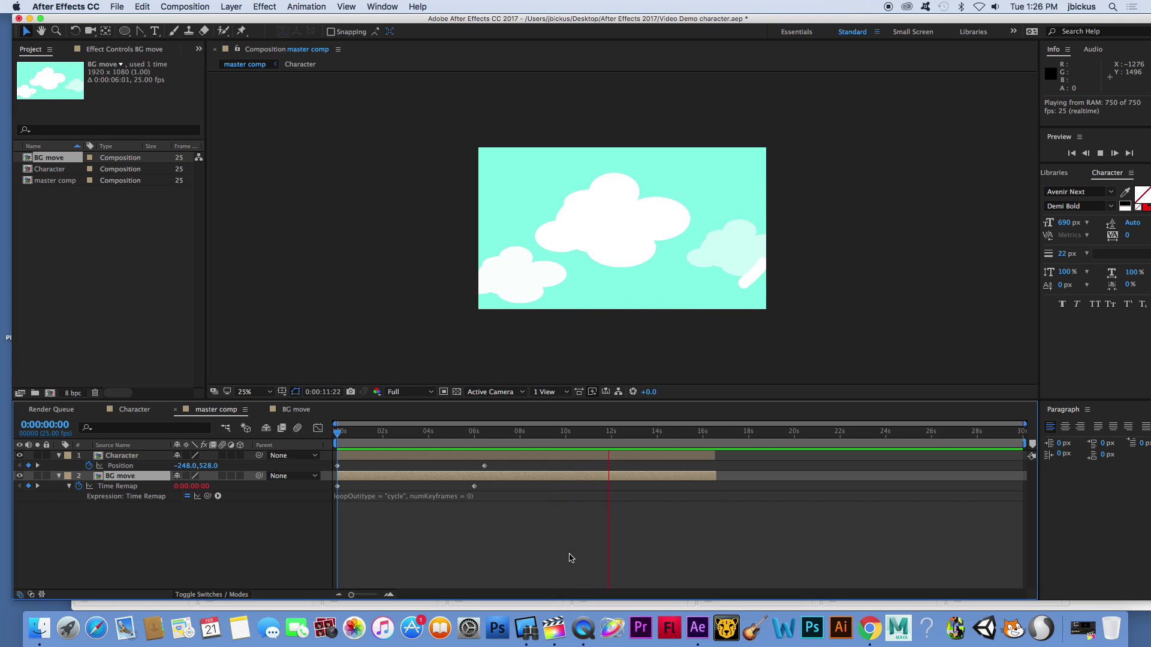
Add a Character Position keyframe just after 0:00:07:00 that moves the character farther right outside the frame, and preview from the start.
left_click(485, 433)
left_click(485, 467)
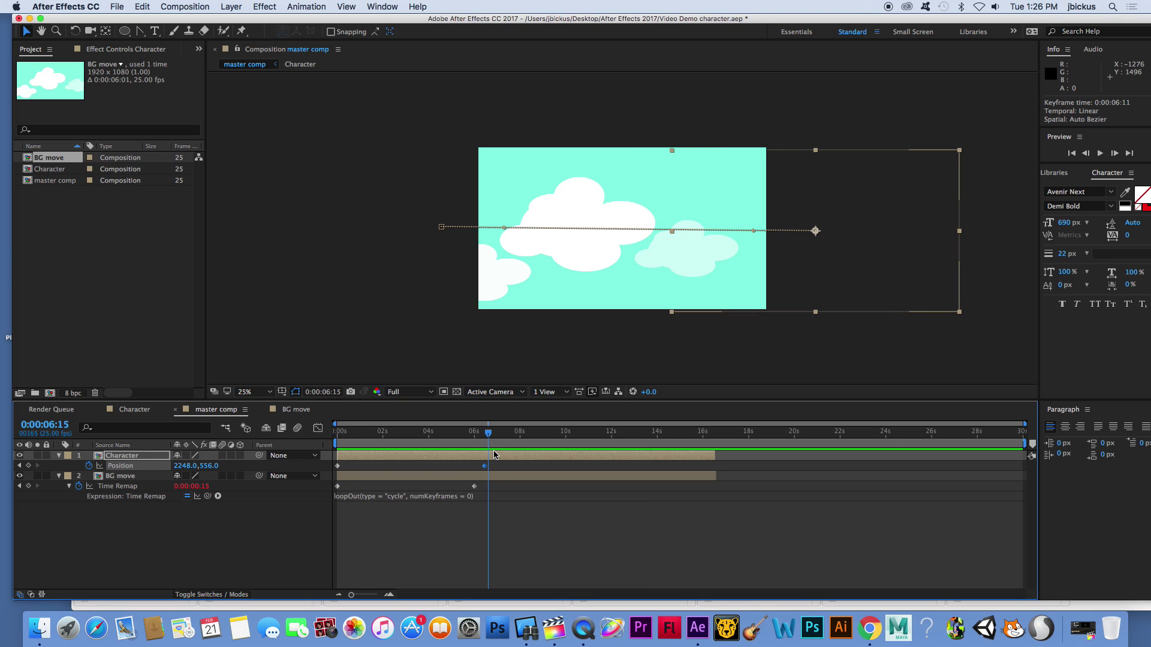
mouse_move(486, 433)
left_mouse_down()
mouse_move(516, 432)
mouse_move(429, 439)
mouse_move(500, 448)
left_mouse_up()
left_click_drag(846, 191, 905, 190)
left_click(335, 440)
key("space")
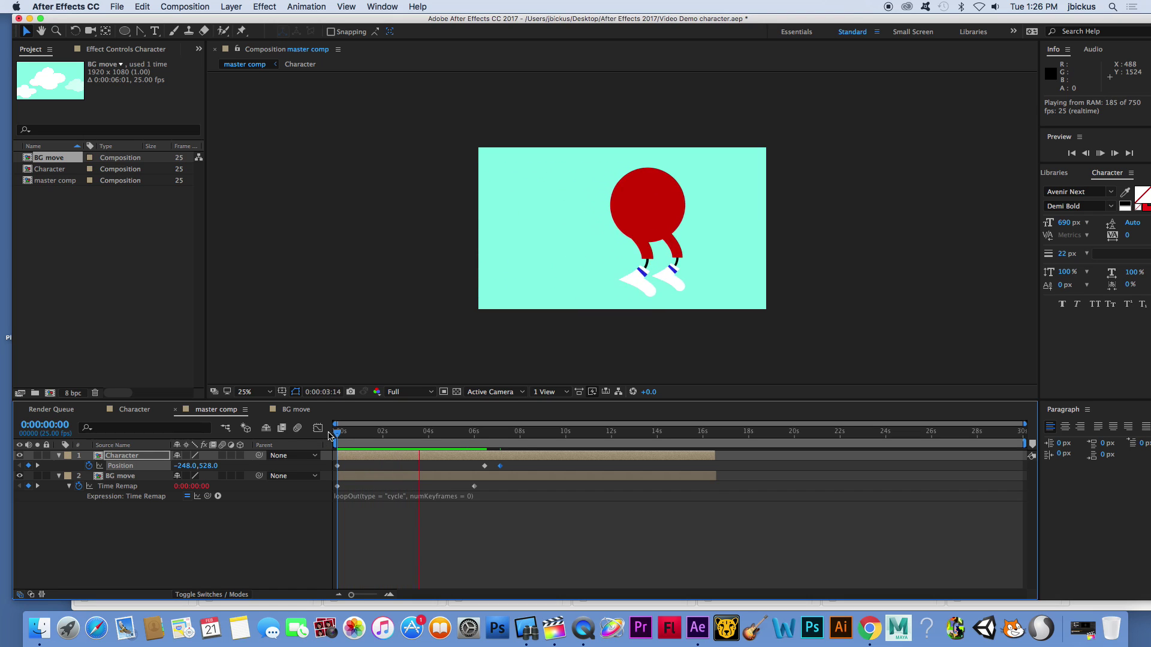
key("space")
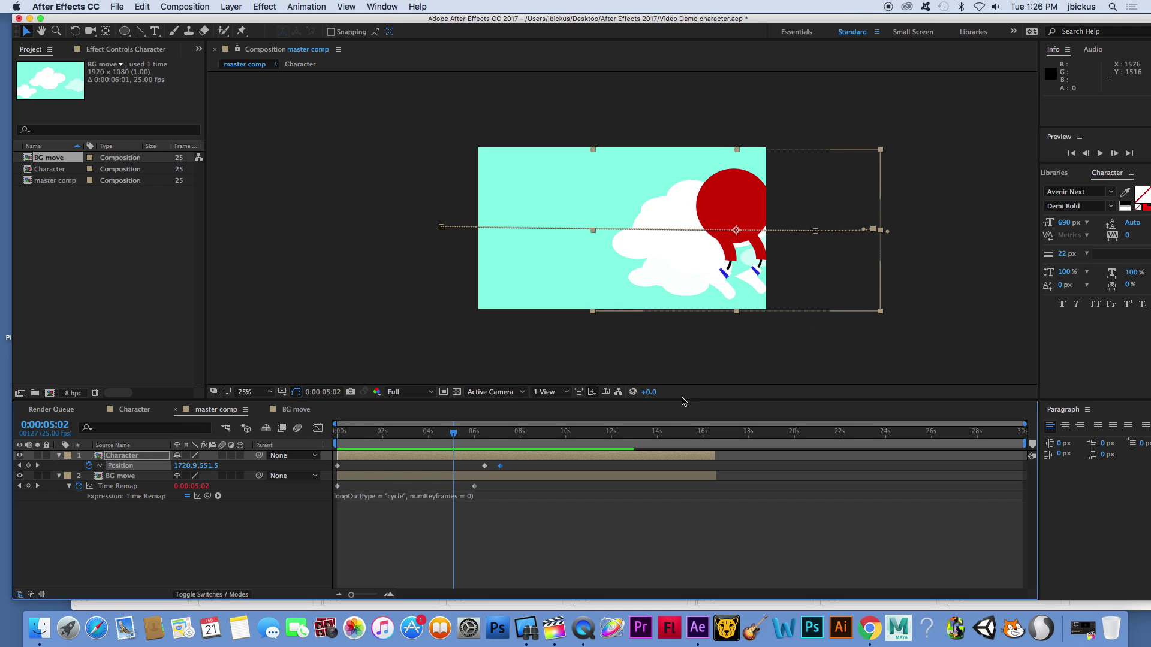
right_click(583, 628)
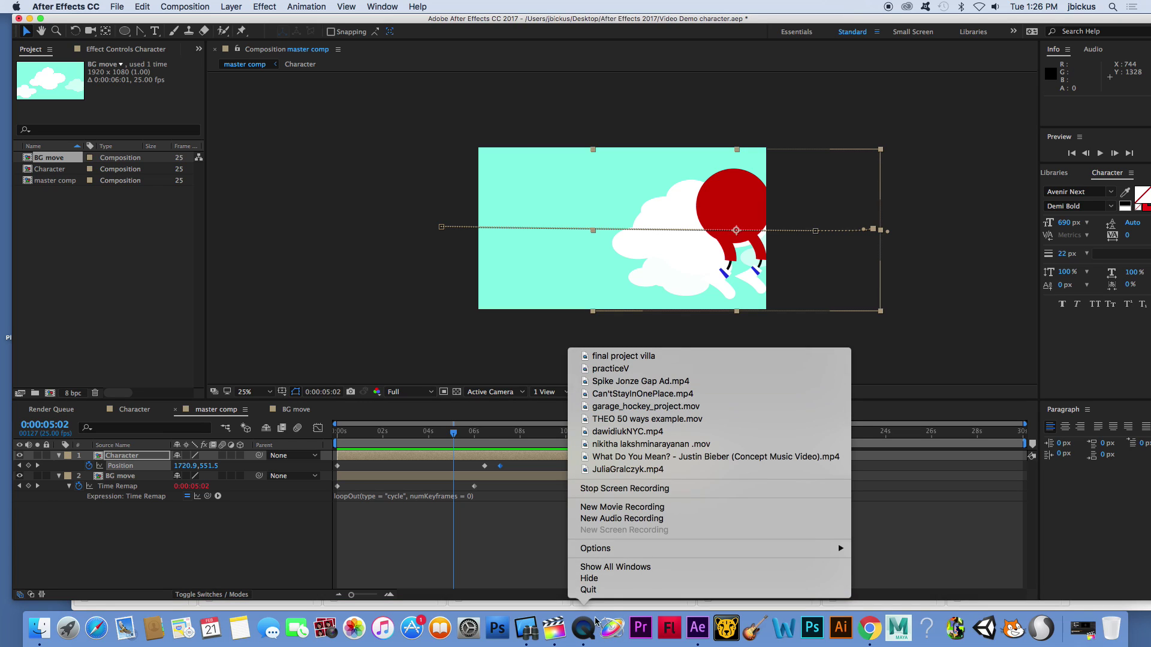